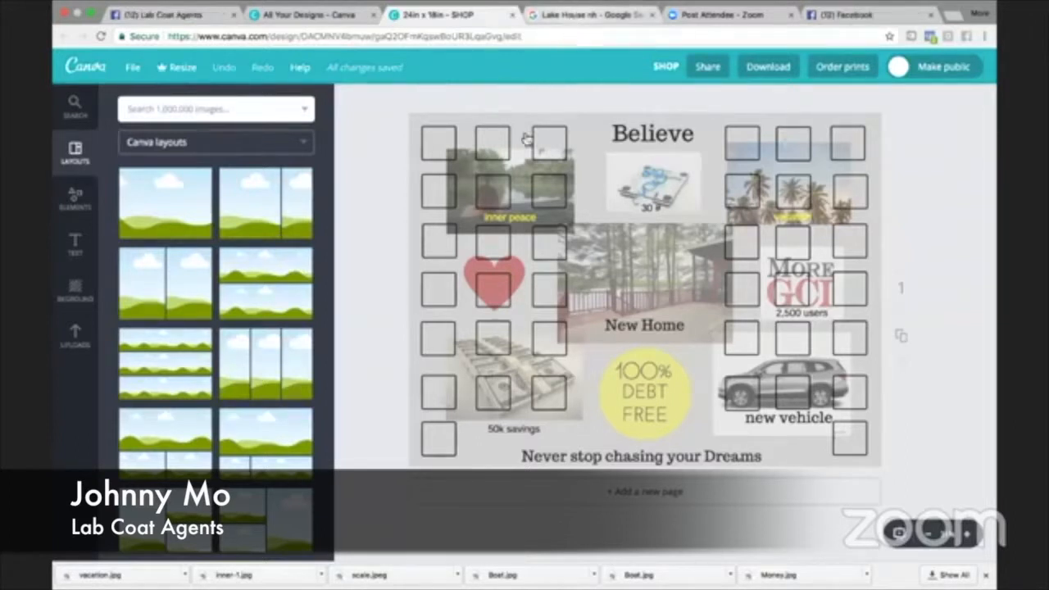
# - Switch to the Google Images search for lake houses and look through its pictures
pyautogui.click(587, 15)
pyautogui.scroll(-1, 453, 322)
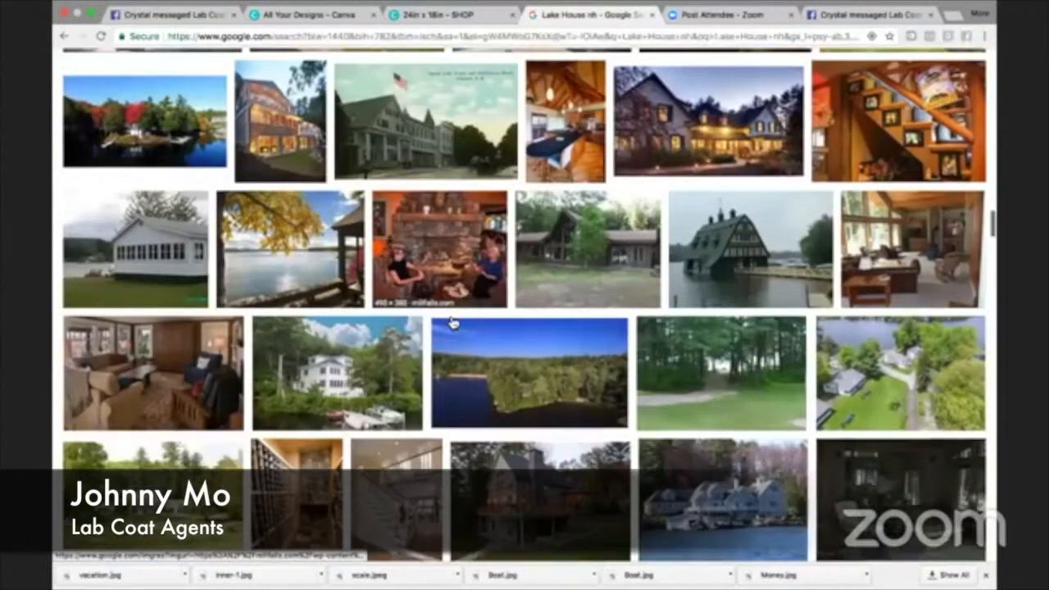
pyautogui.scroll(15, 453, 322)
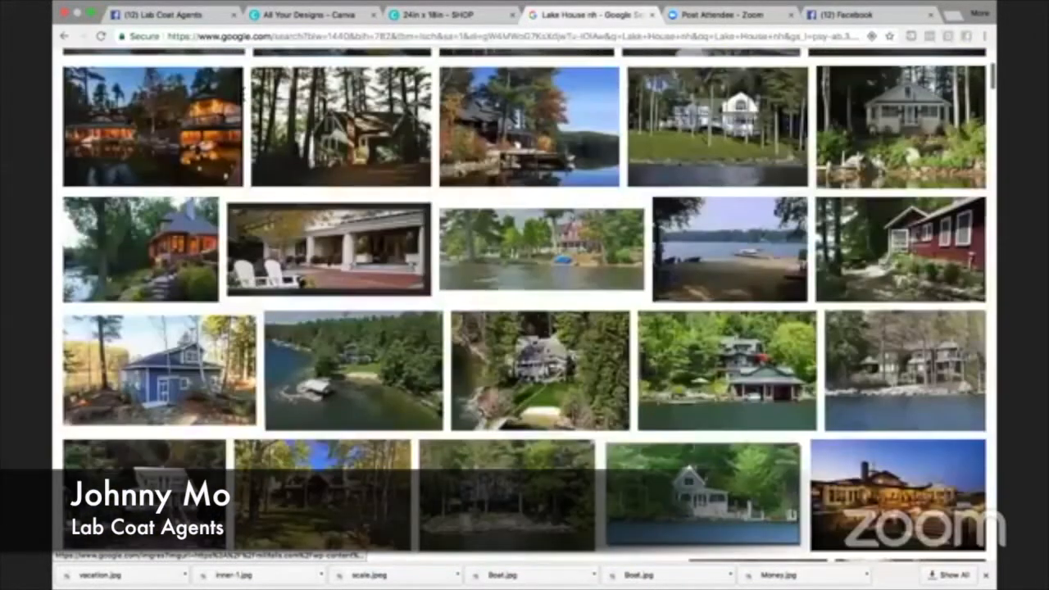
# - Search Google Images for "Money" and look through the pictures
pyautogui.press('super+a')
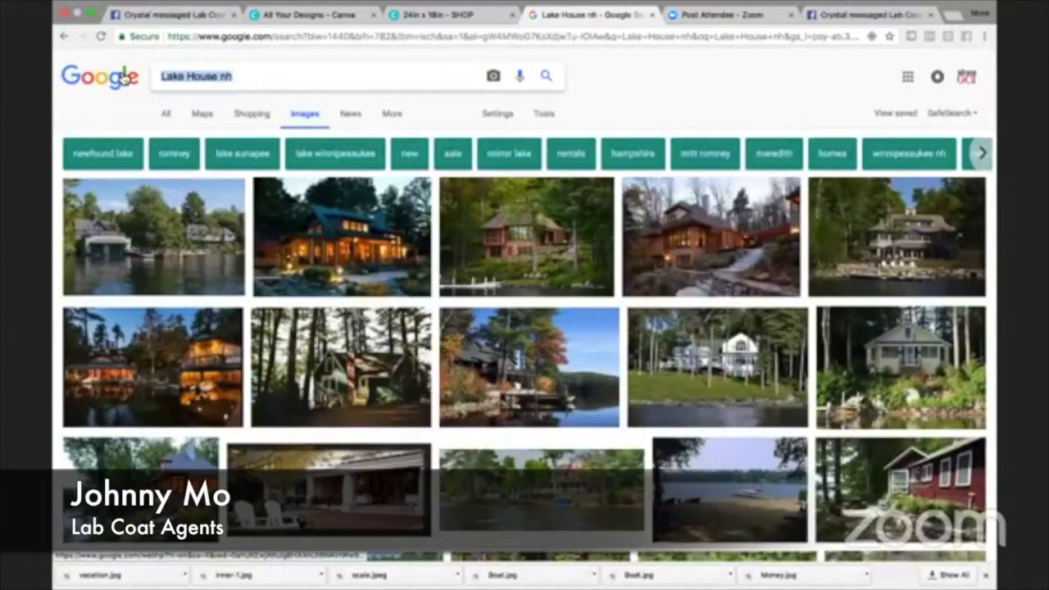
pyautogui.write('Money')
pyautogui.press('Return')
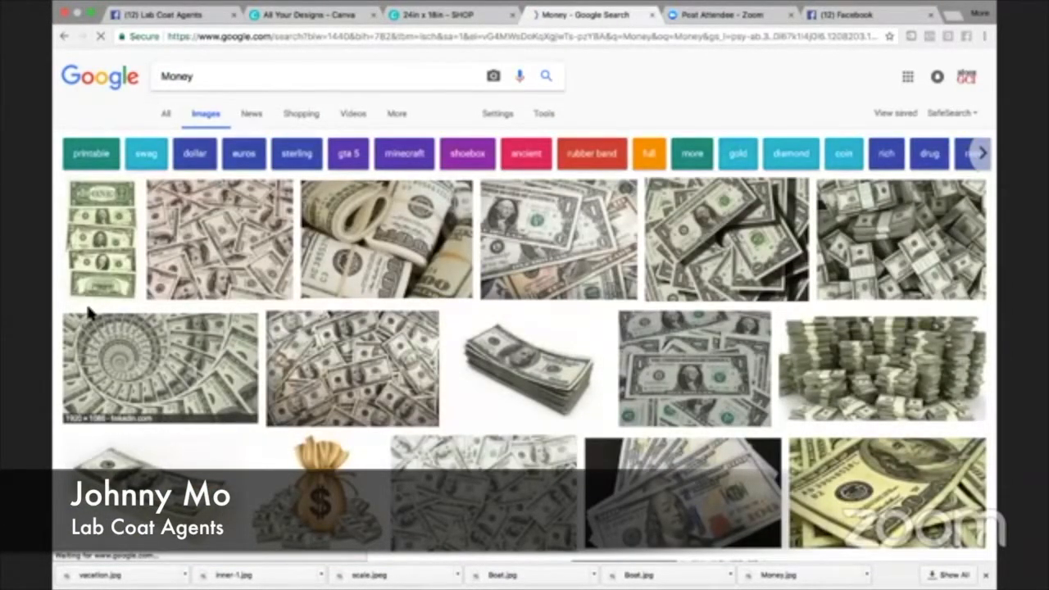
pyautogui.scroll(-2, 344, 293)
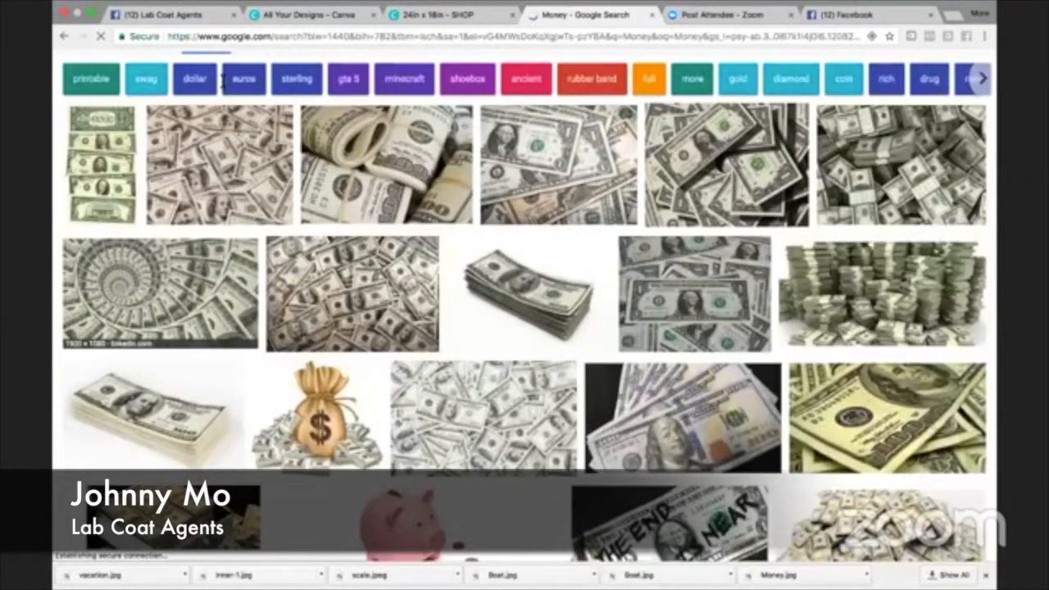
# - Replace the image search term with "Cruise" and run the search
pyautogui.scroll(2, 223, 80)
pyautogui.moveTo(194, 78); pyautogui.dragTo(141, 77)
pyautogui.press('BackSpace')
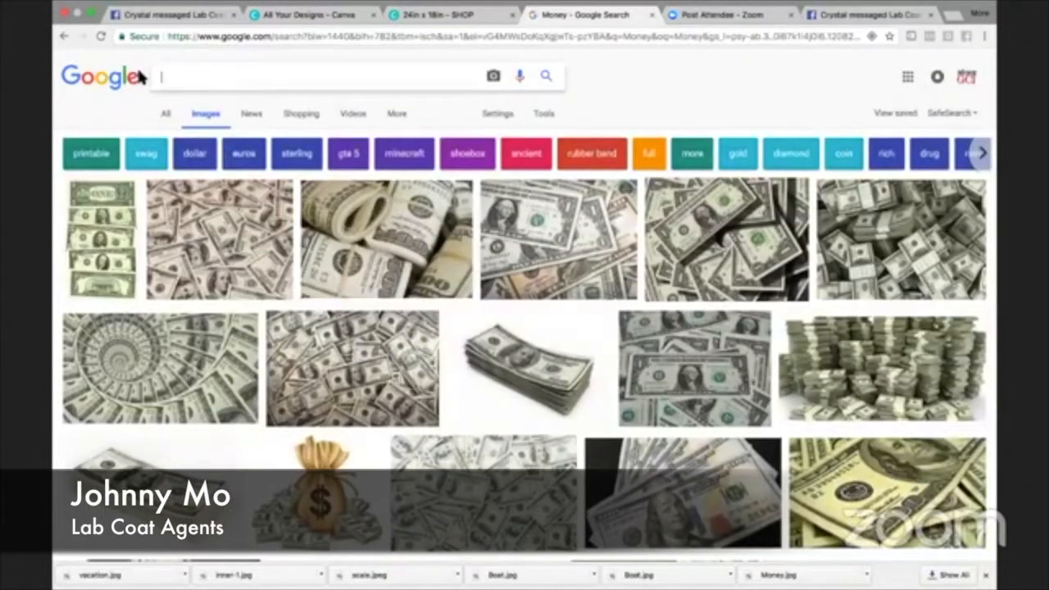
pyautogui.write('Cru')
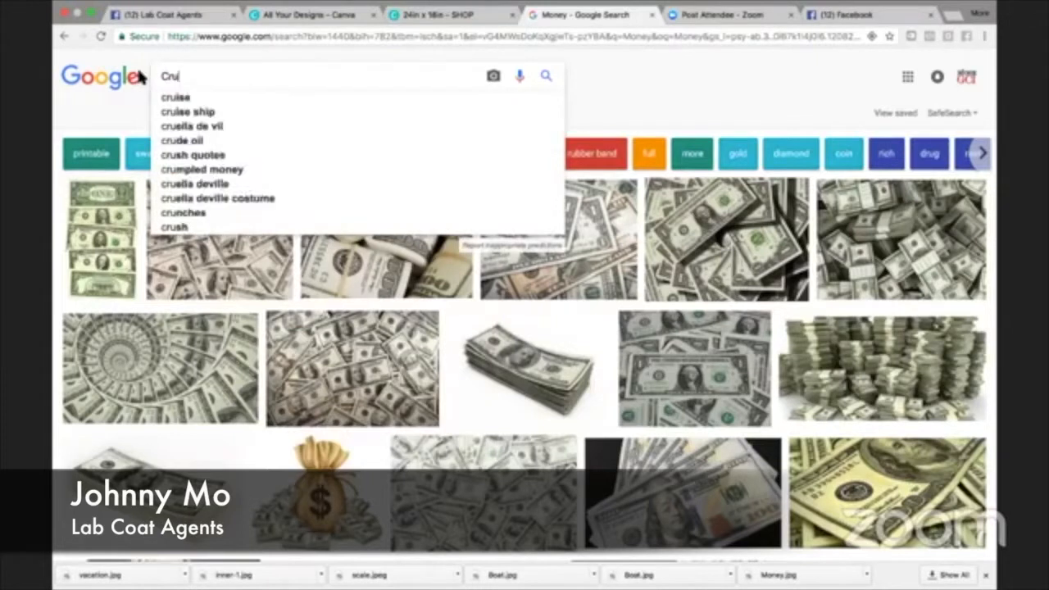
pyautogui.write('ise')
pyautogui.press('Return')
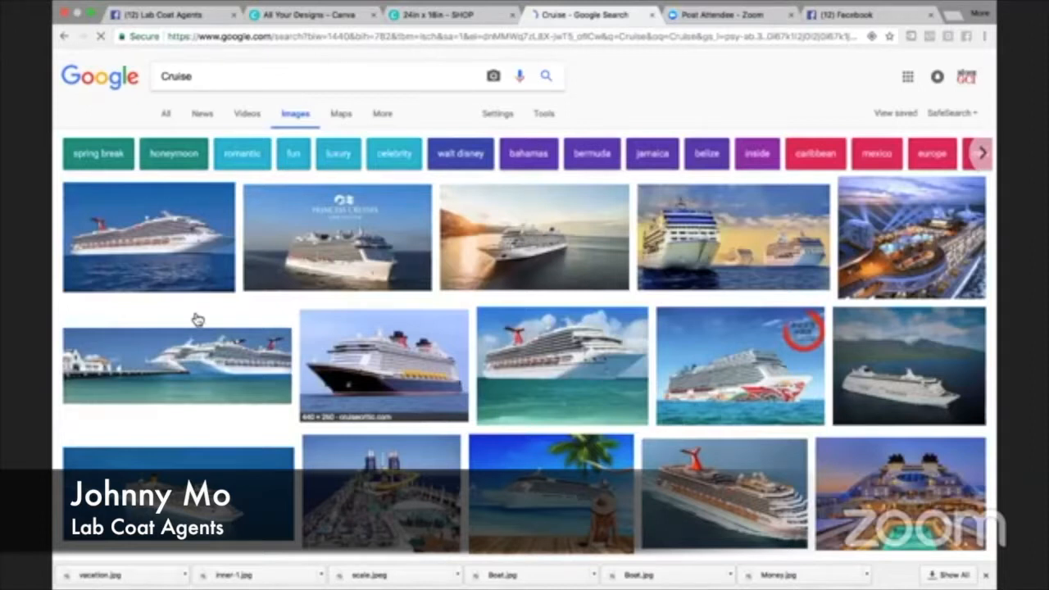
# - Run a new image search for "Get married"
pyautogui.doubleClick(179, 76)
pyautogui.press('BackSpace')
pyautogui.write('G')
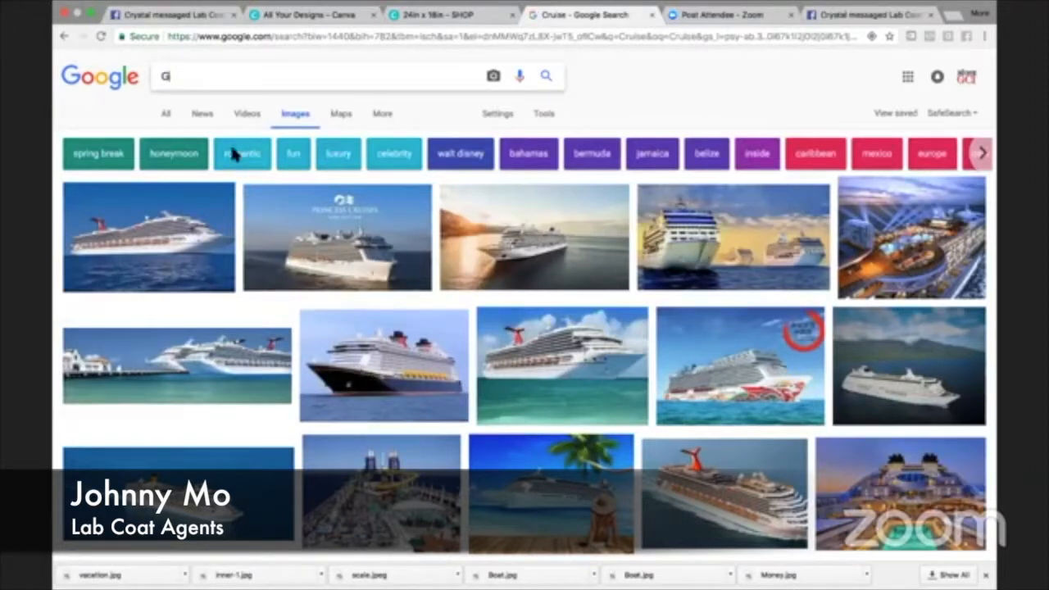
pyautogui.write('ot married')
pyautogui.press('Return')
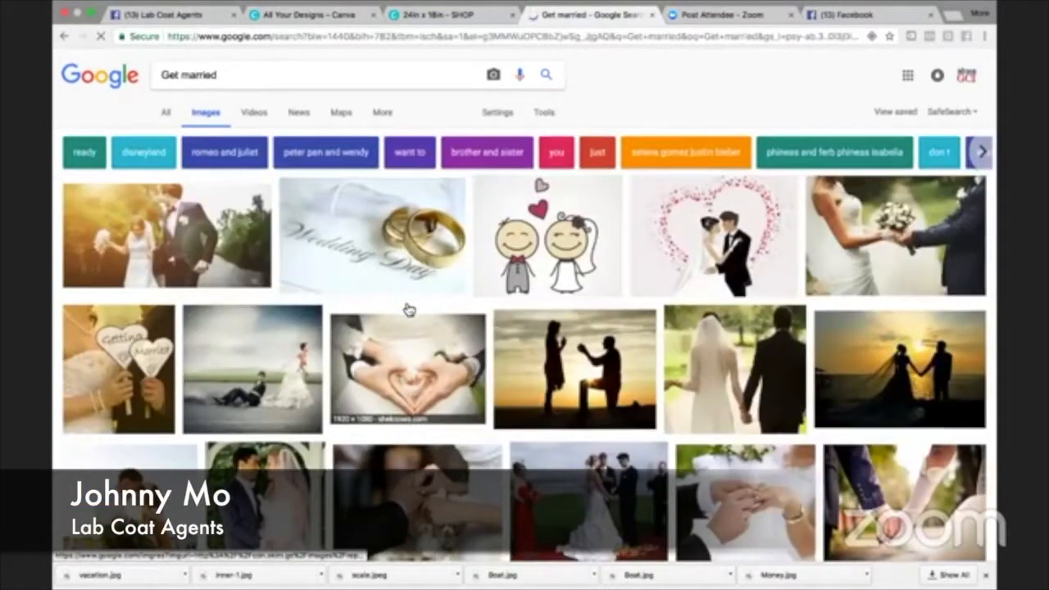
# - Examine the wedding pictures in the image results for vision board ideas
pyautogui.scroll(-2, 409, 310)
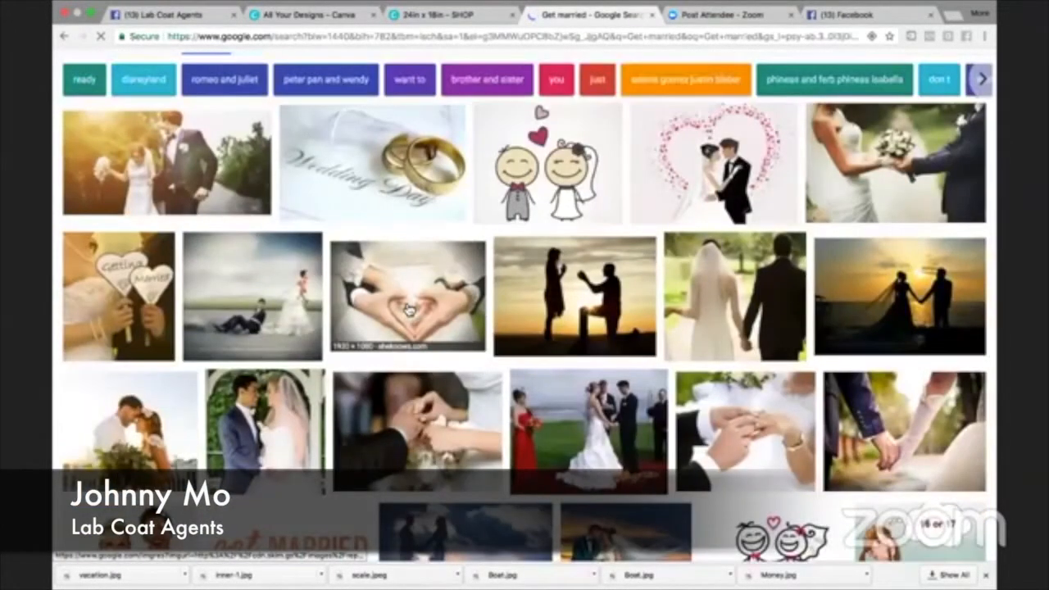
pyautogui.scroll(-1, 379, 454)
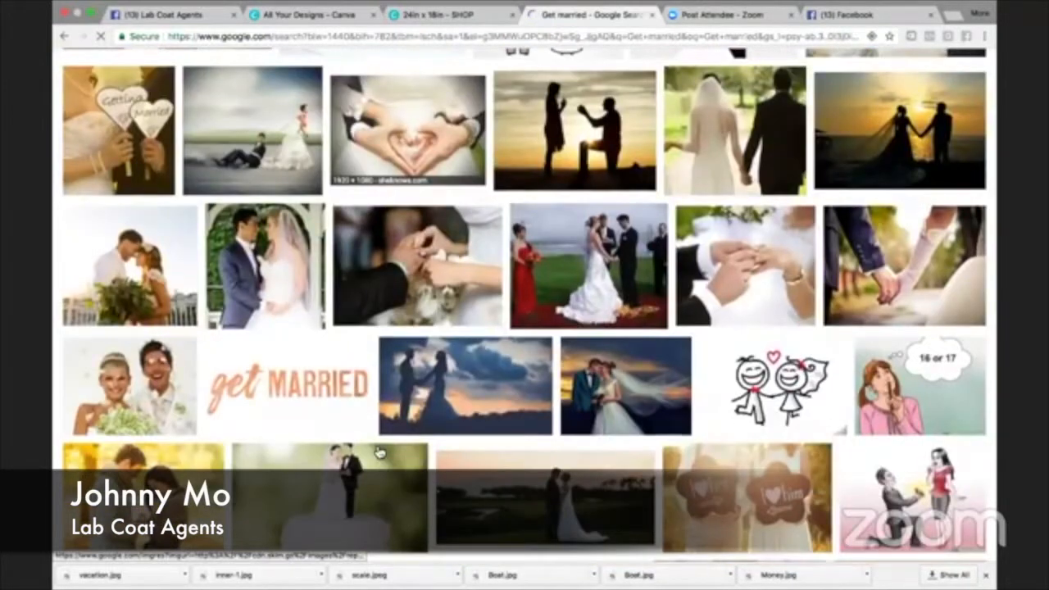
pyautogui.scroll(4, 381, 459)
pyautogui.scroll(-1, 383, 479)
pyautogui.scroll(-1, 383, 478)
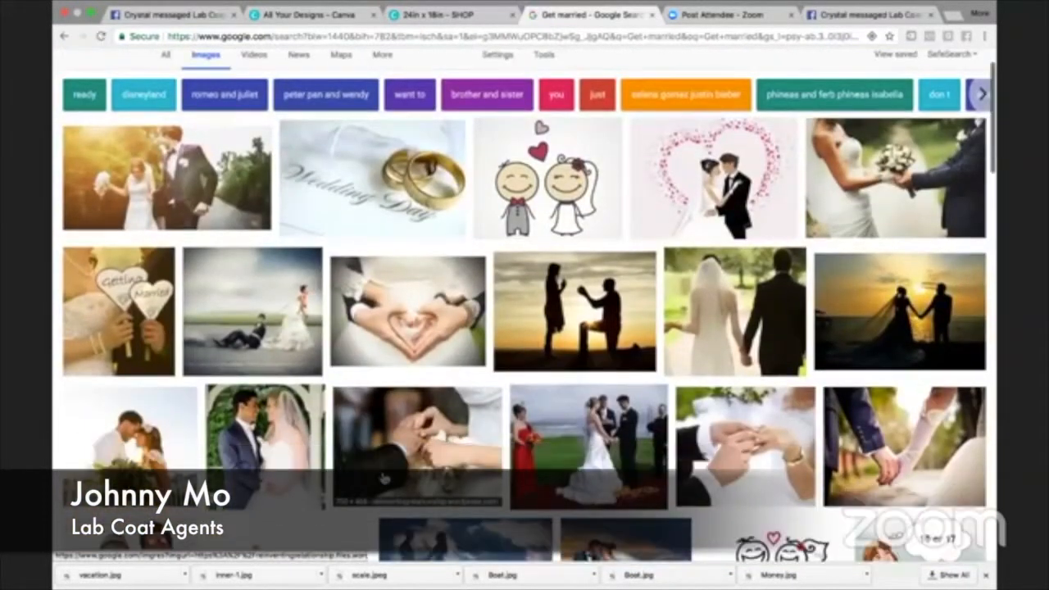
pyautogui.scroll(-2, 383, 478)
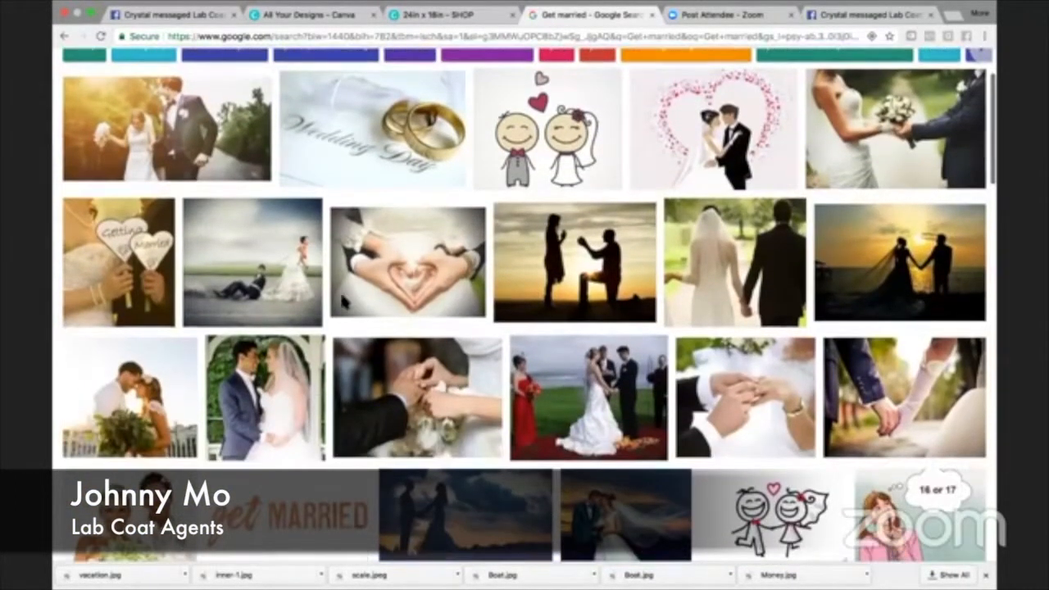
pyautogui.scroll(-1, 234, 70)
pyautogui.scroll(-6, 215, 71)
pyautogui.scroll(6, 215, 72)
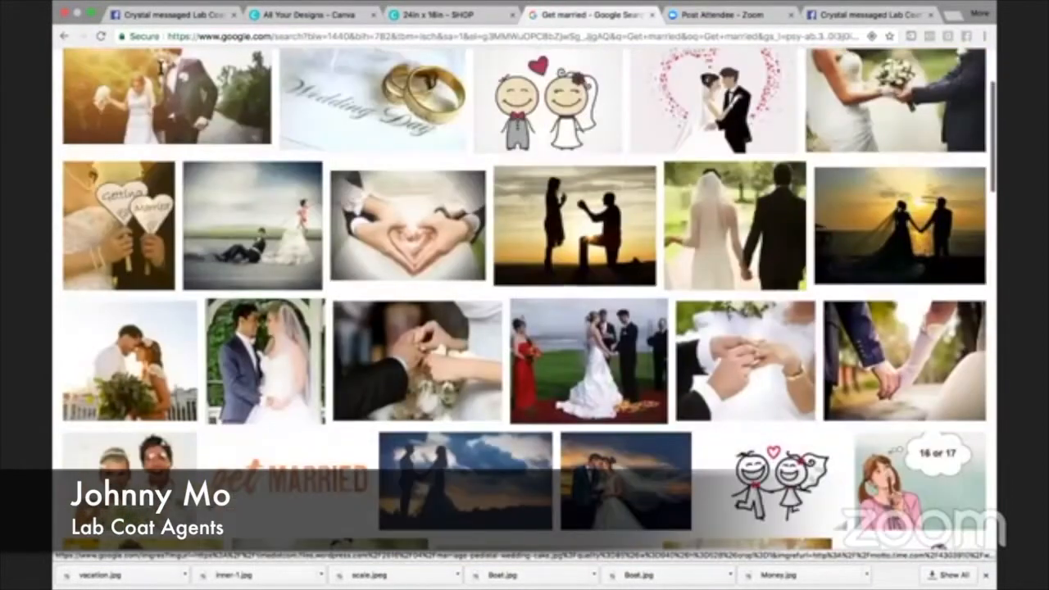
# - Search for images of "Upgraded house" and look over the results
pyautogui.scroll(6, 214, 72)
pyautogui.moveTo(219, 73); pyautogui.dragTo(160, 70)
pyautogui.press('BackSpace')
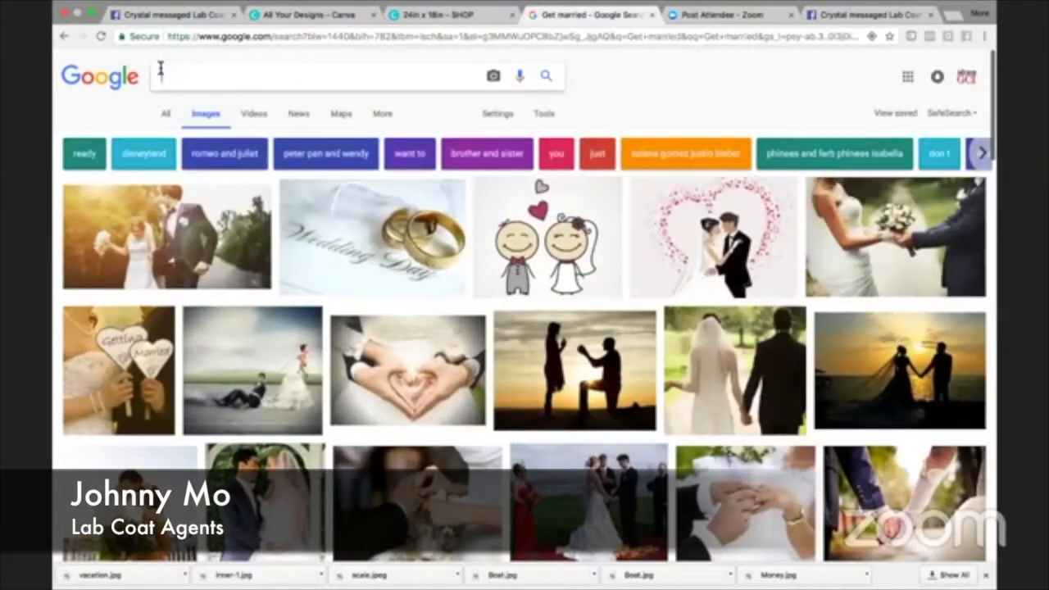
pyautogui.write('N')
pyautogui.write('raded house')
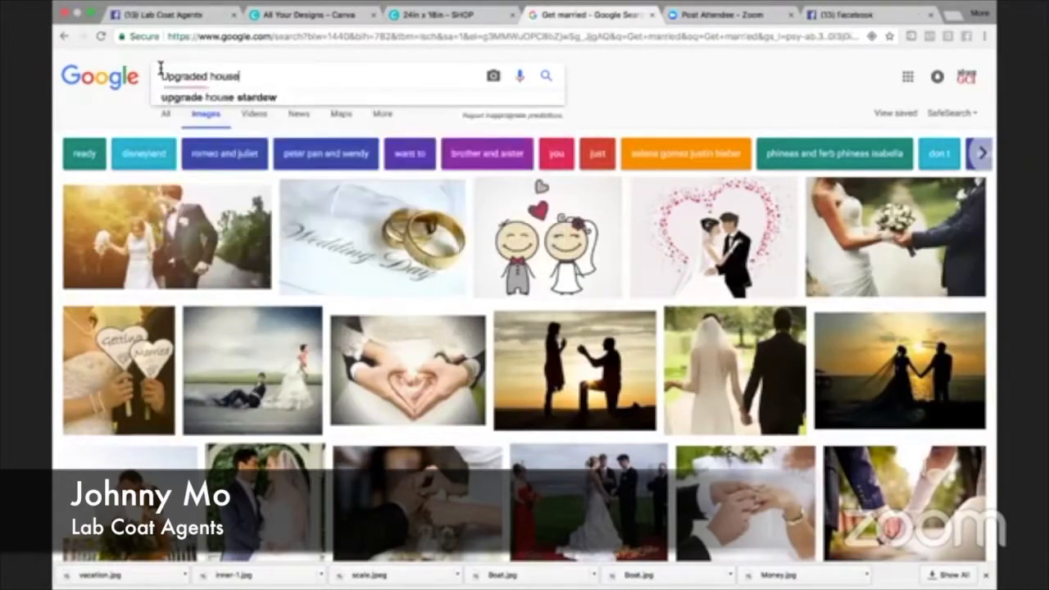
pyautogui.press('Return')
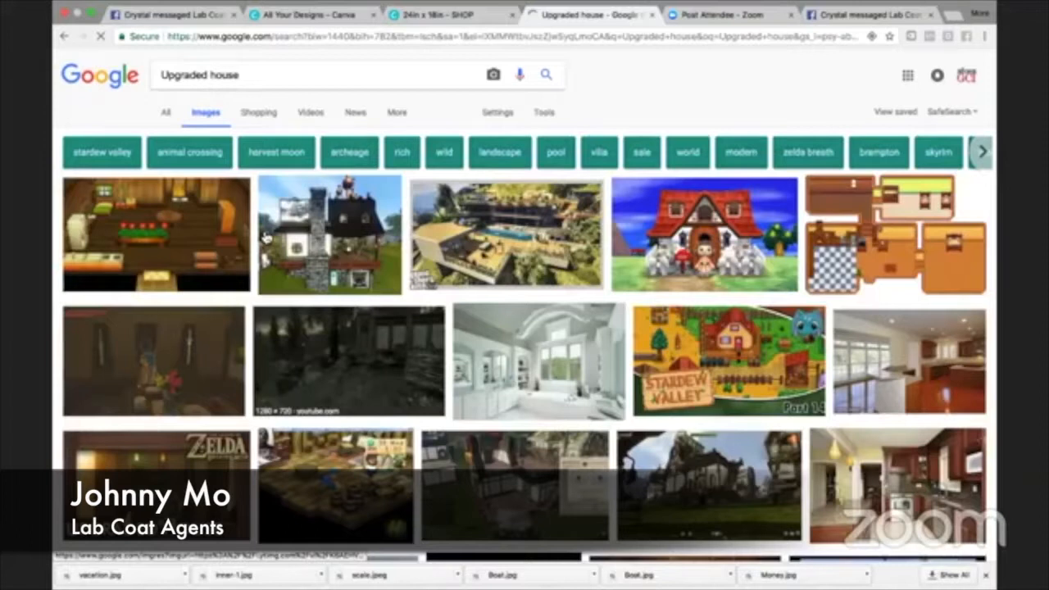
pyautogui.scroll(-1, 300, 332)
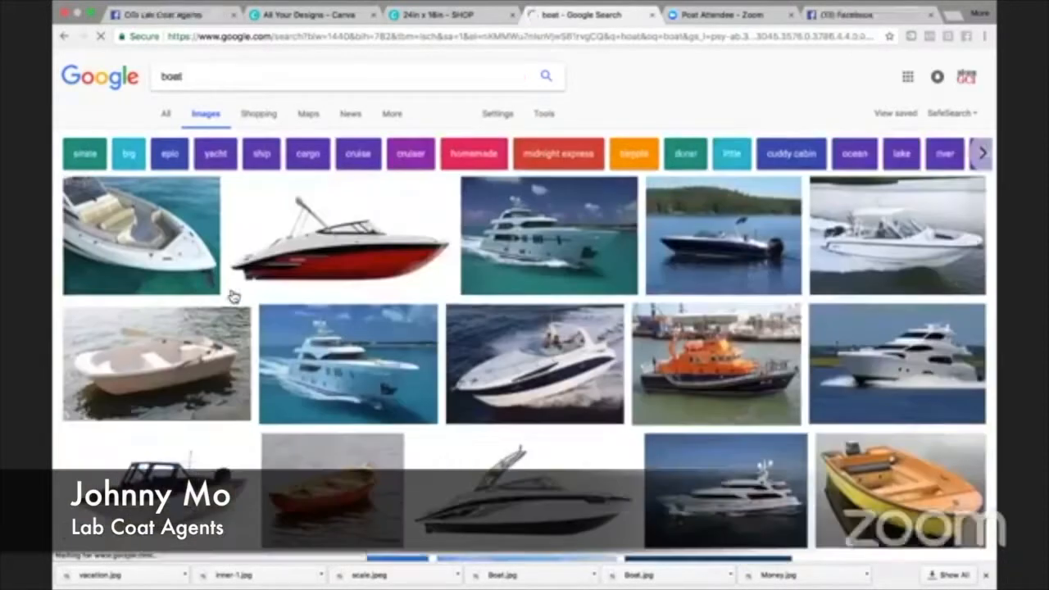
# - Look through the boat pictures in the image results
pyautogui.scroll(-1, 232, 296)
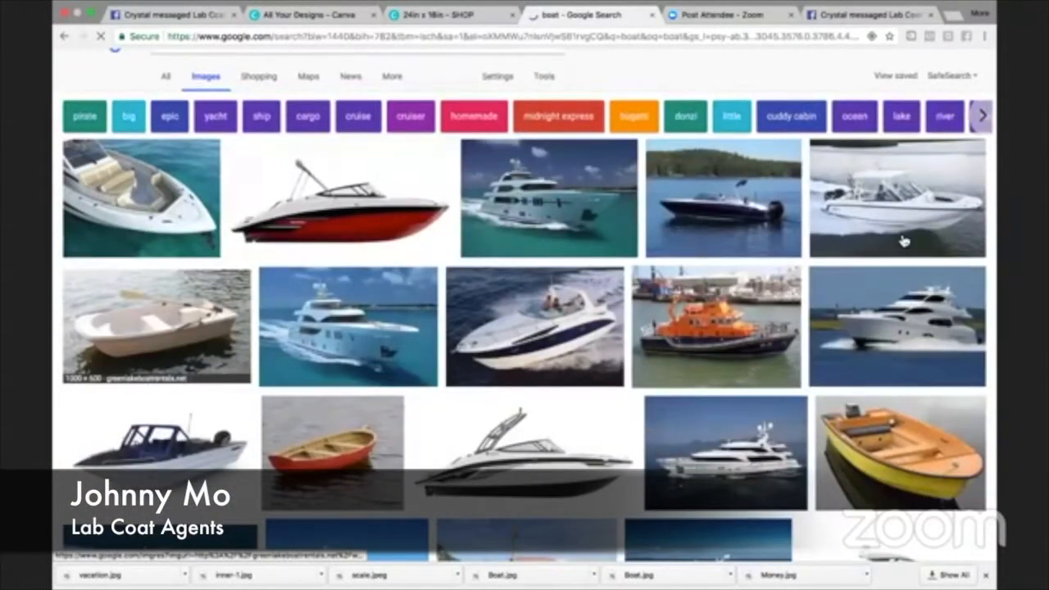
pyautogui.scroll(-2, 643, 394)
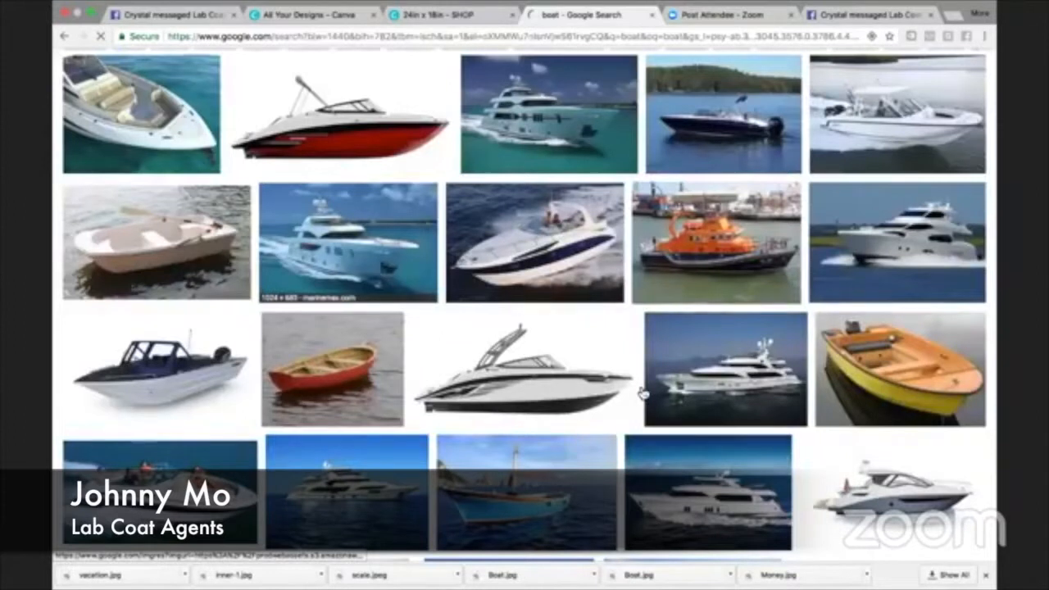
pyautogui.scroll(-3, 477, 336)
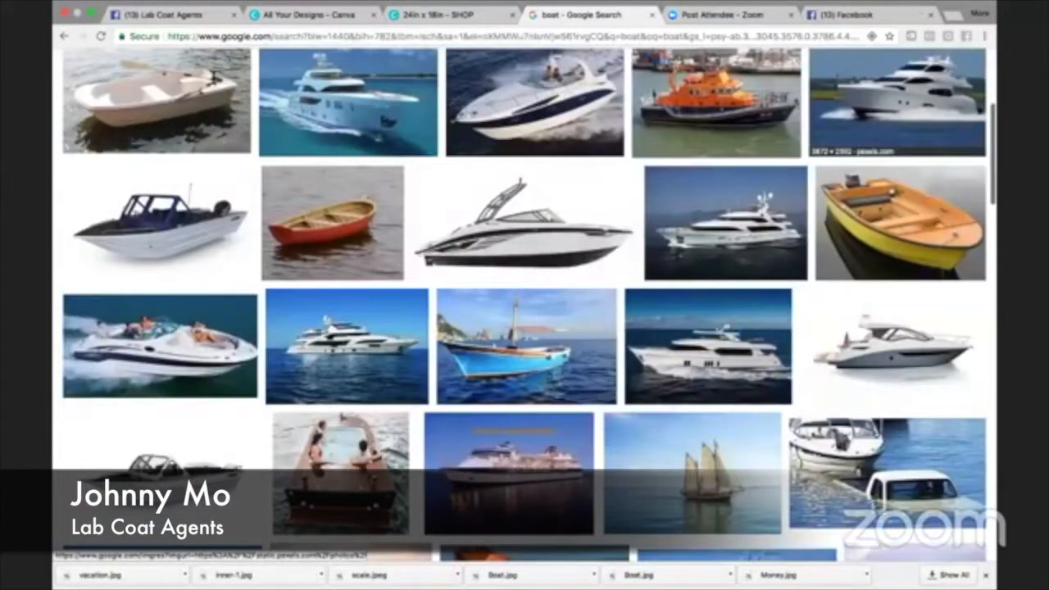
pyautogui.scroll(-1, 79, 87)
# - Narrow the image search to "deck boat" and look through the pictures
pyautogui.scroll(5, 79, 87)
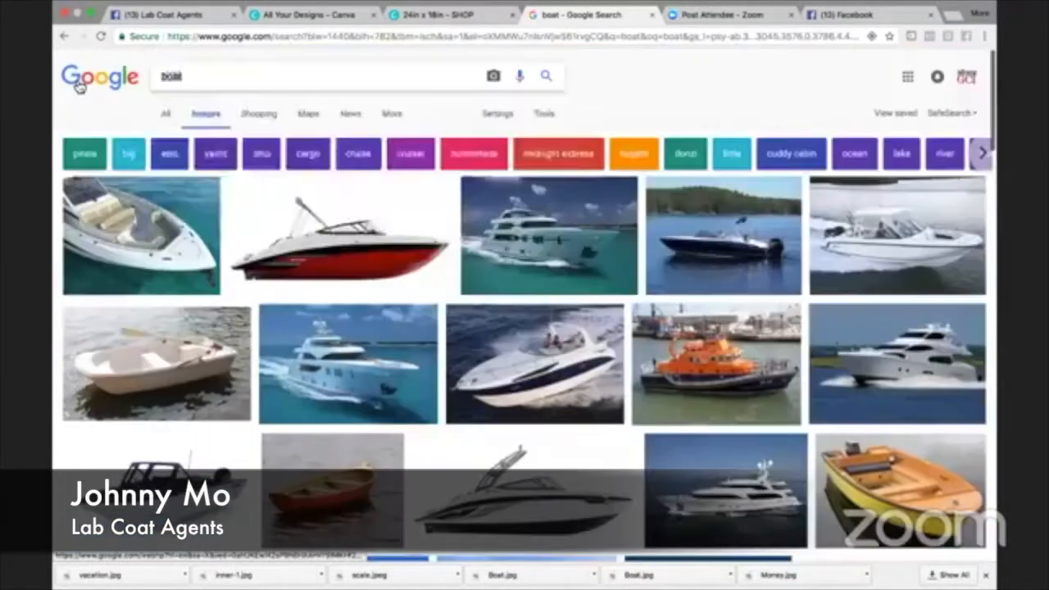
pyautogui.write('deck boat')
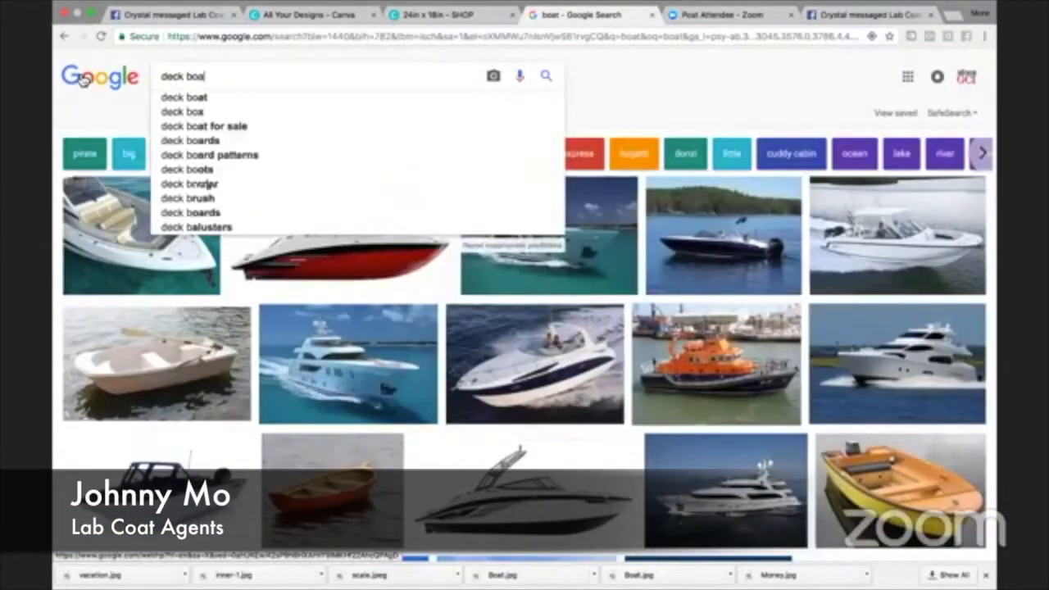
pyautogui.press('Return')
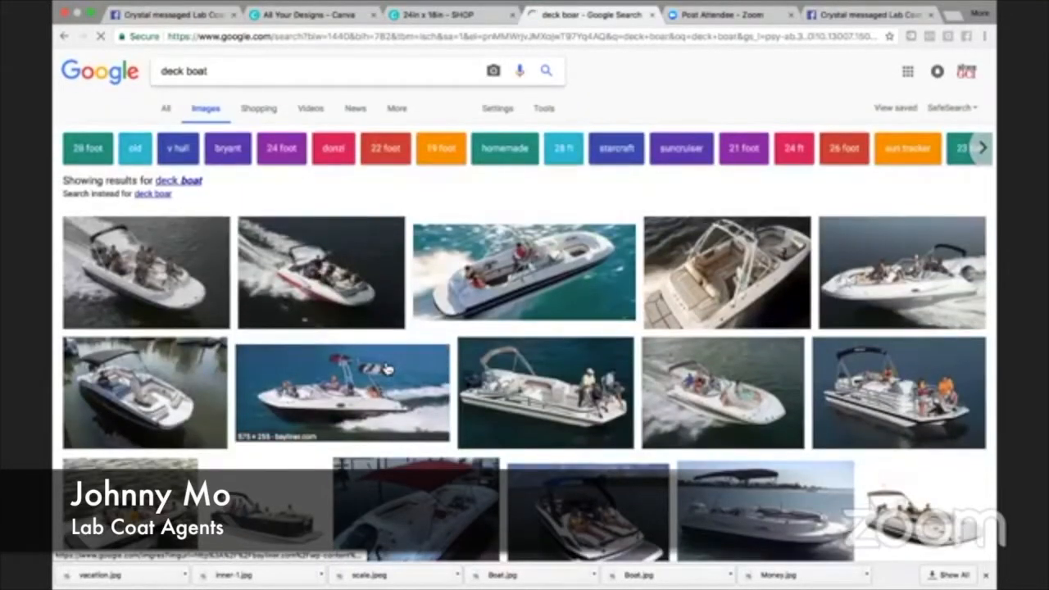
pyautogui.scroll(-2, 388, 369)
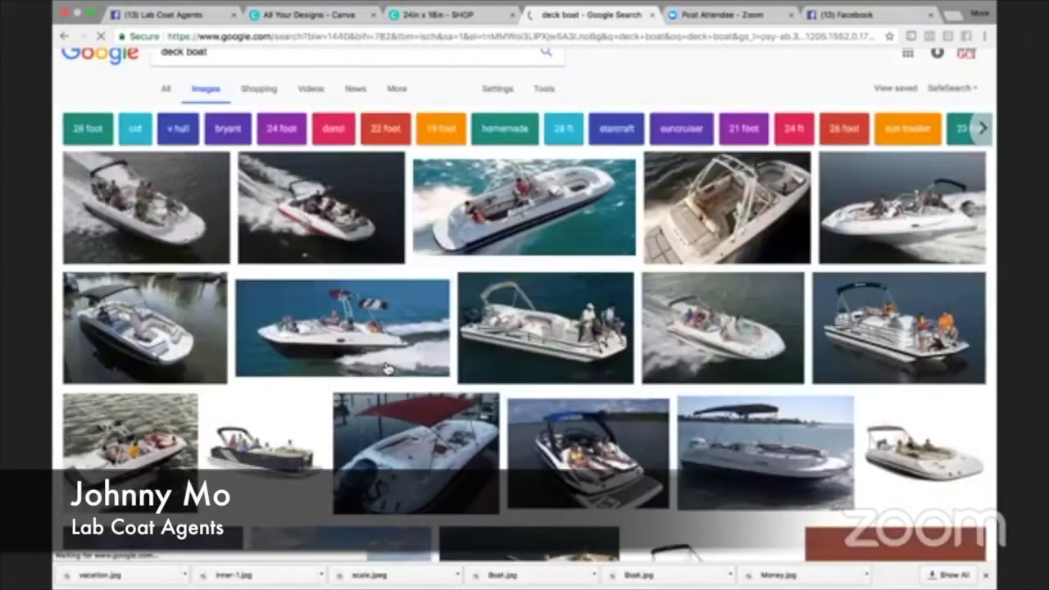
pyautogui.scroll(-4, 387, 369)
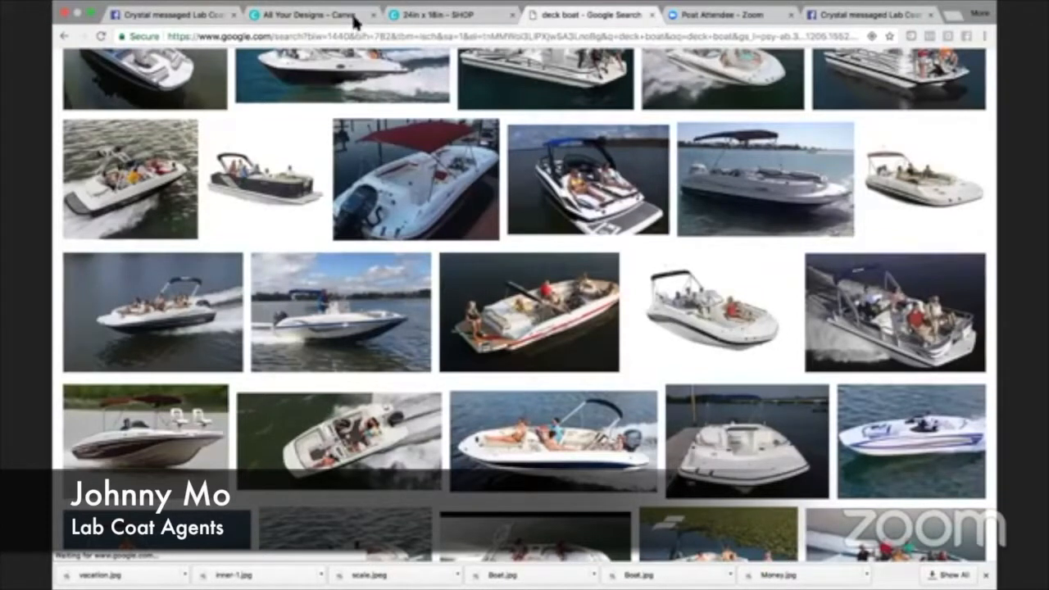
pyautogui.scroll(-1, 388, 139)
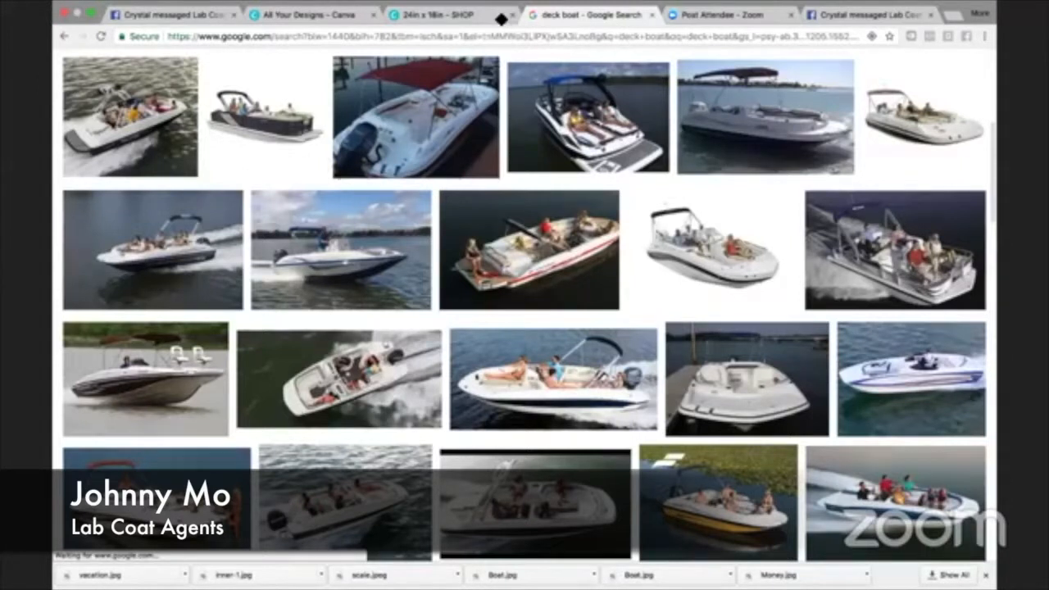
# - Close the Google image search and return to the All Your Designs page in Canva
pyautogui.press('super+w')
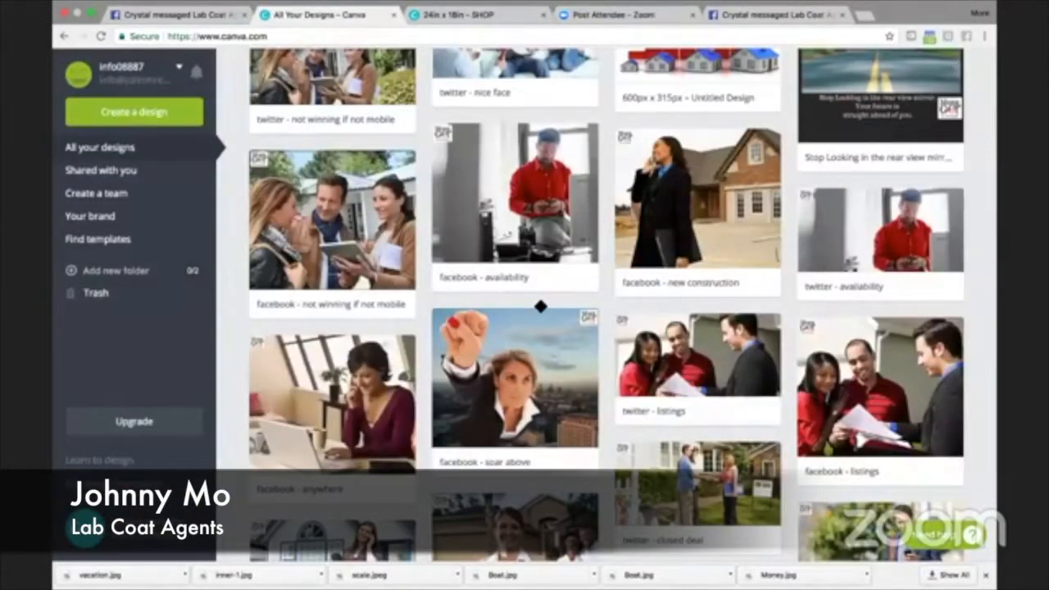
pyautogui.hotkey('ctrl', 'Tab')
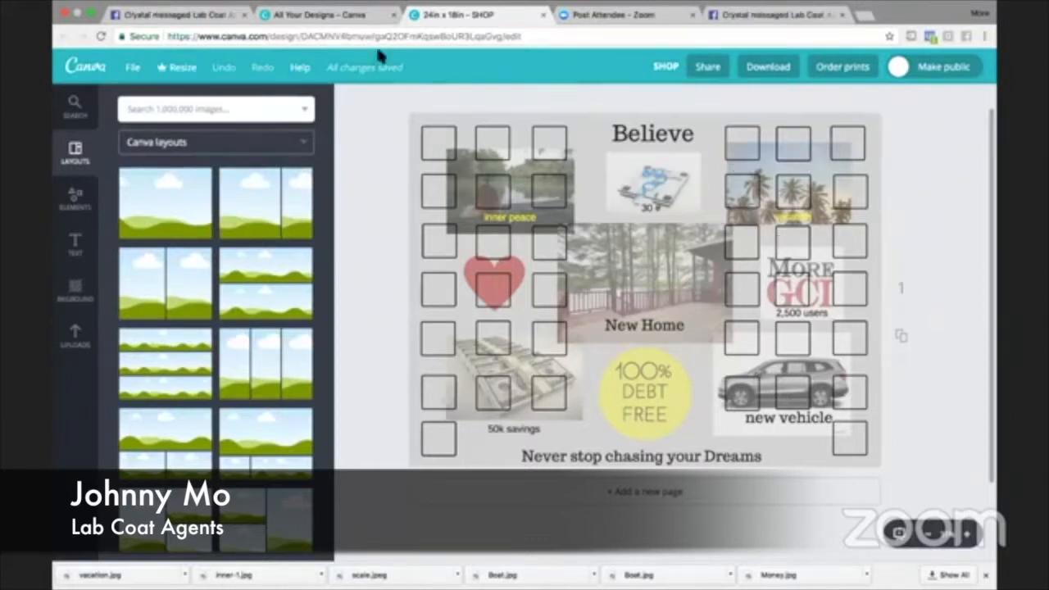
pyautogui.click(358, 17)
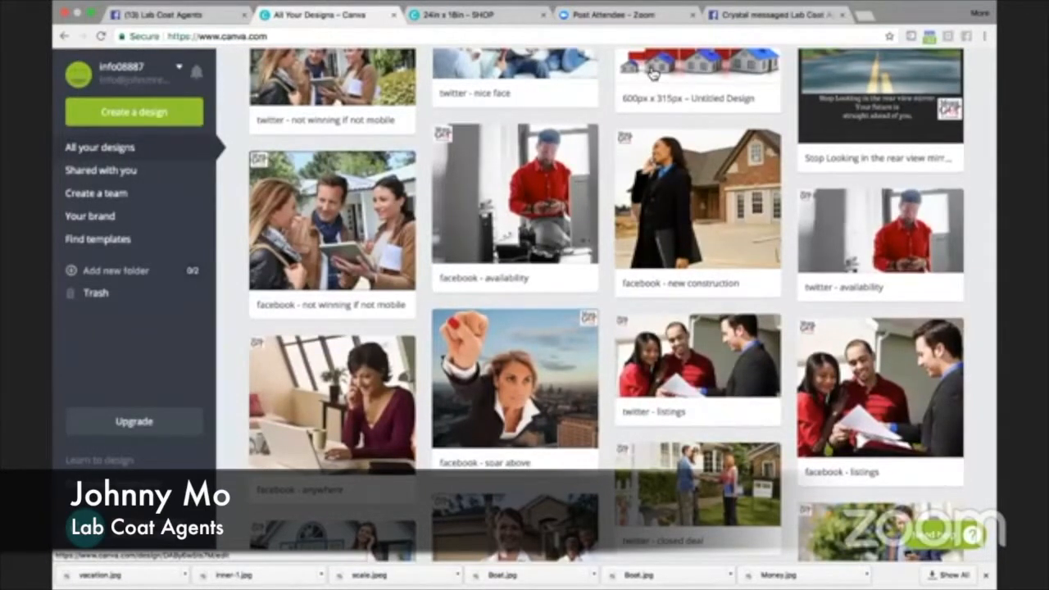
# - Create a new design with custom dimensions of 18 in wide by 12 in high
pyautogui.scroll(3, 653, 72)
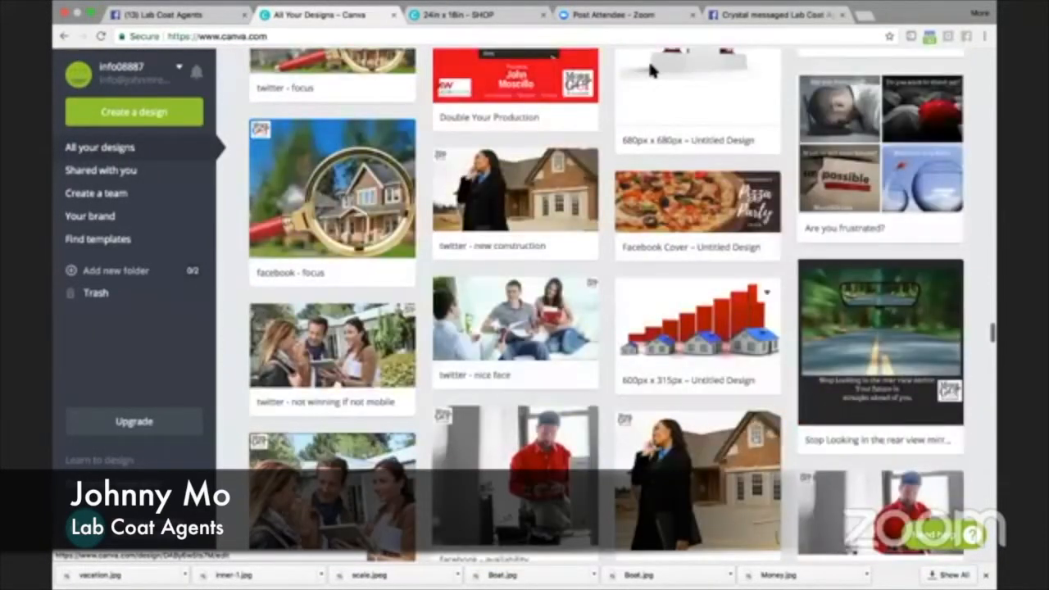
pyautogui.scroll(5, 652, 72)
pyautogui.scroll(10, 644, 62)
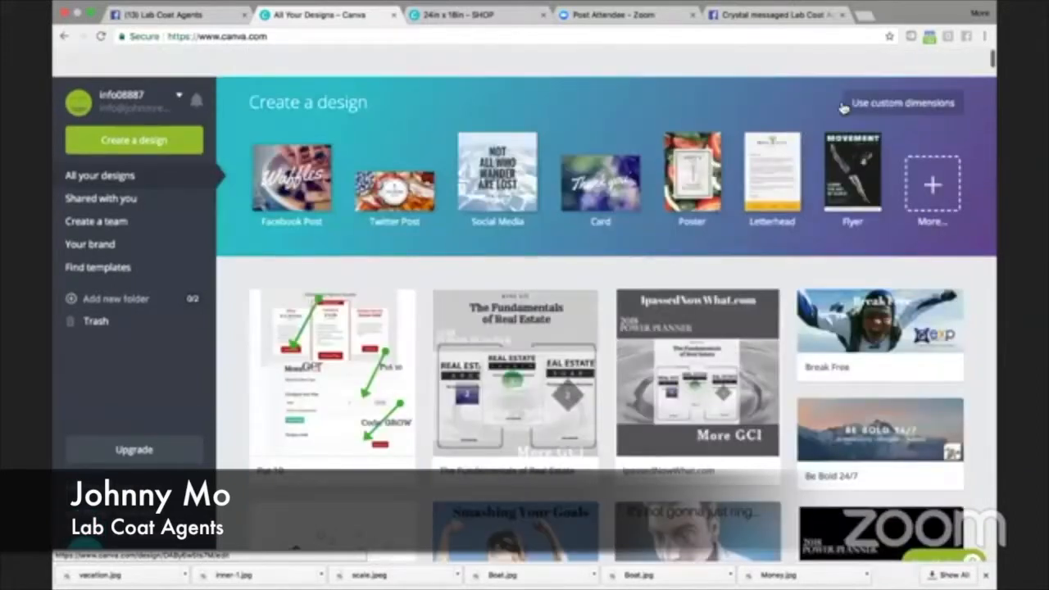
pyautogui.click(887, 75)
pyautogui.click(678, 150)
pyautogui.click(667, 176)
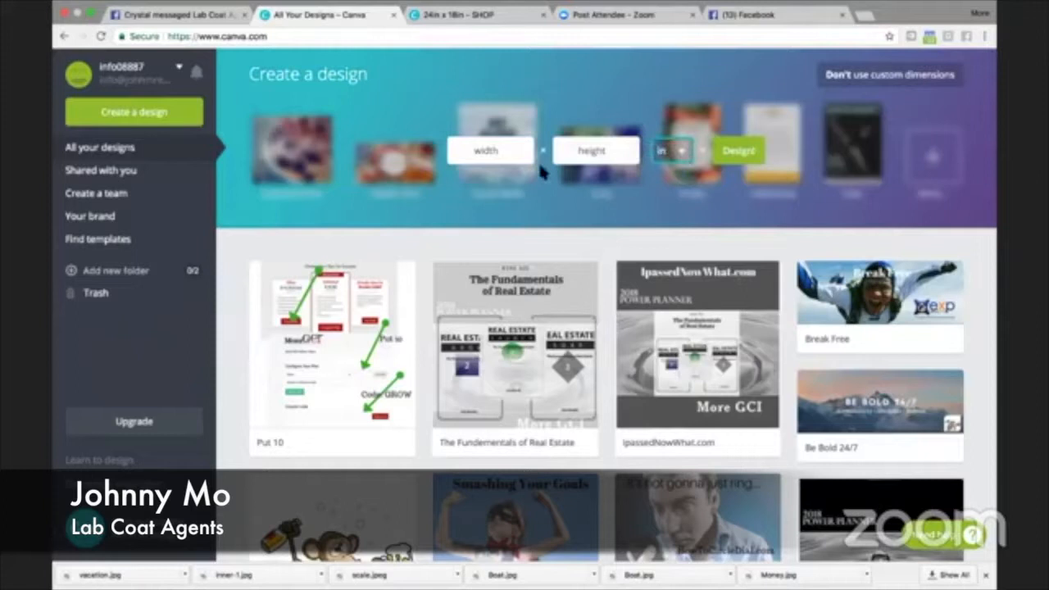
pyautogui.click(508, 153)
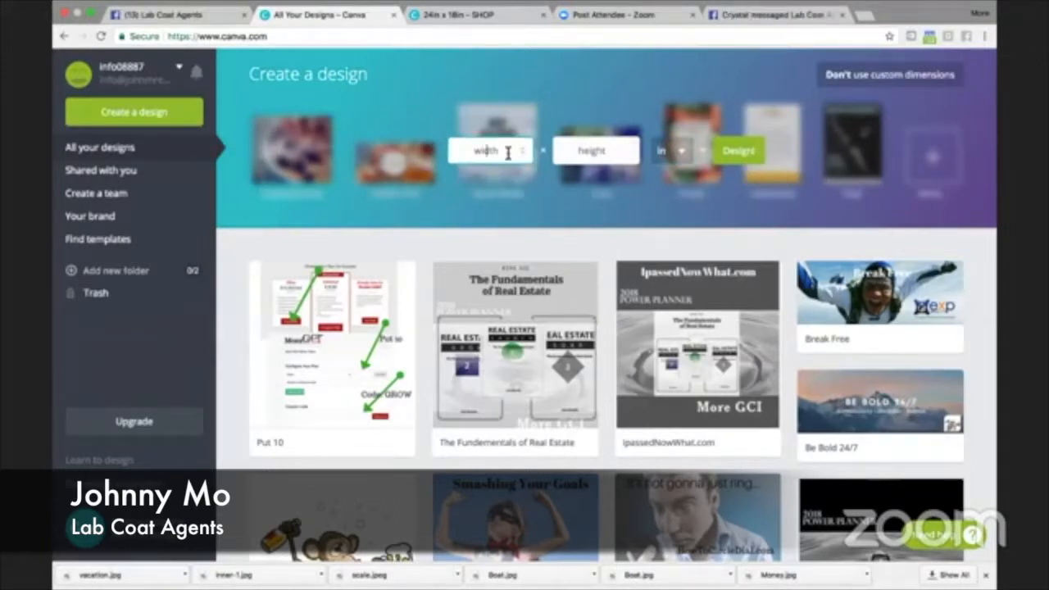
pyautogui.write('18')
pyautogui.press('Tab')
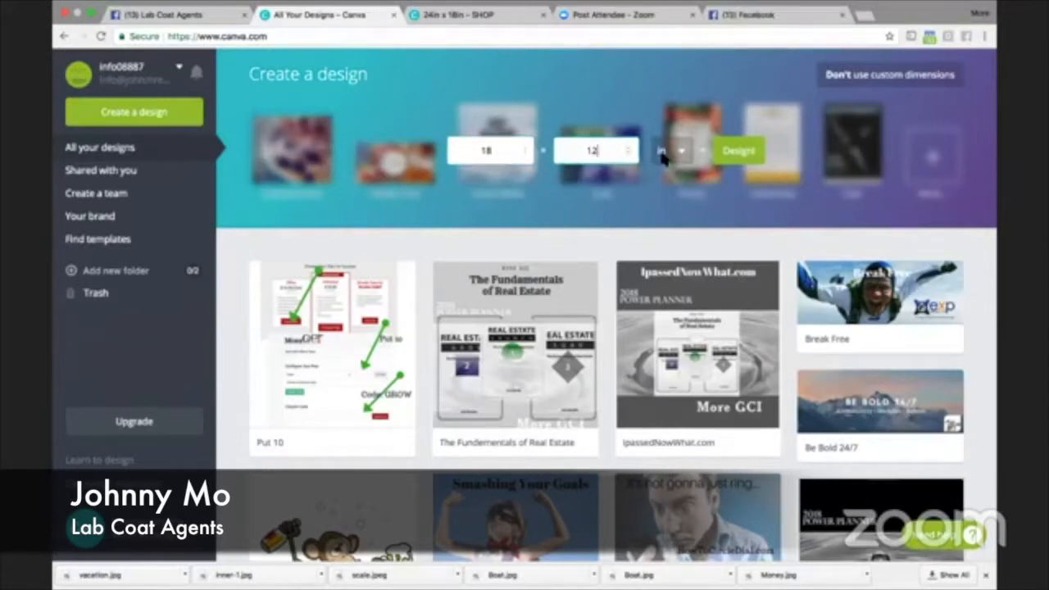
pyautogui.click(742, 153)
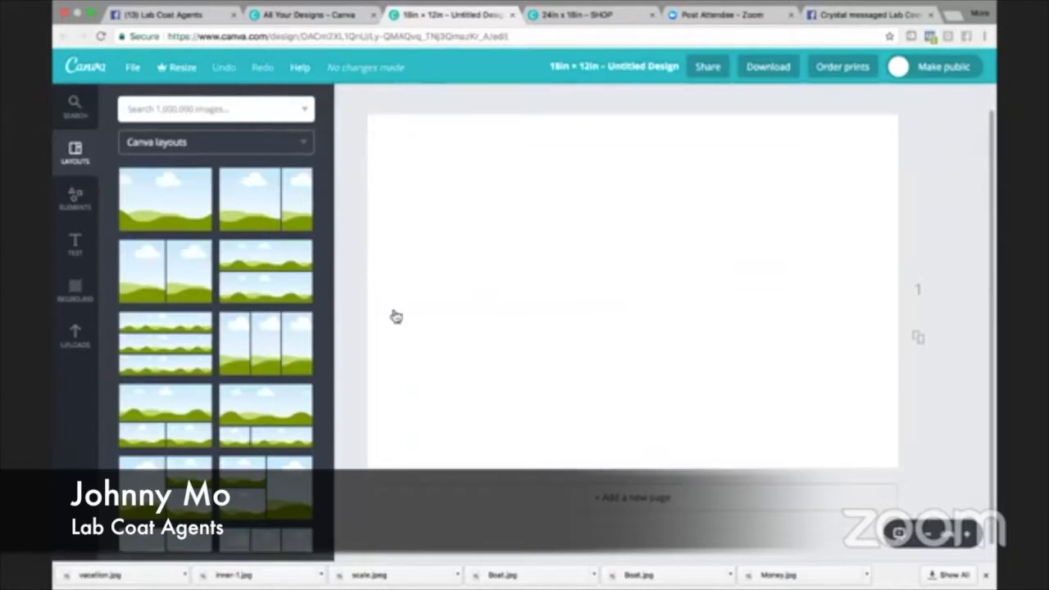
# - Add the uploaded sunset meditation picture to the upper-left area of the page at a small size
pyautogui.click(78, 337)
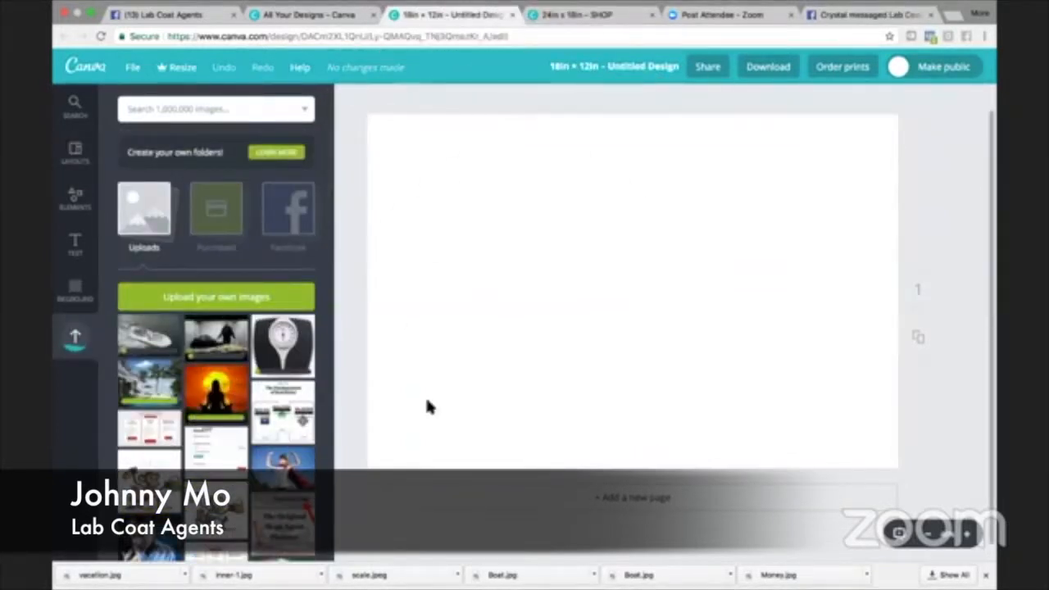
pyautogui.moveTo(216, 392); pyautogui.dragTo(445, 175)
pyautogui.moveTo(510, 219); pyautogui.dragTo(517, 226)
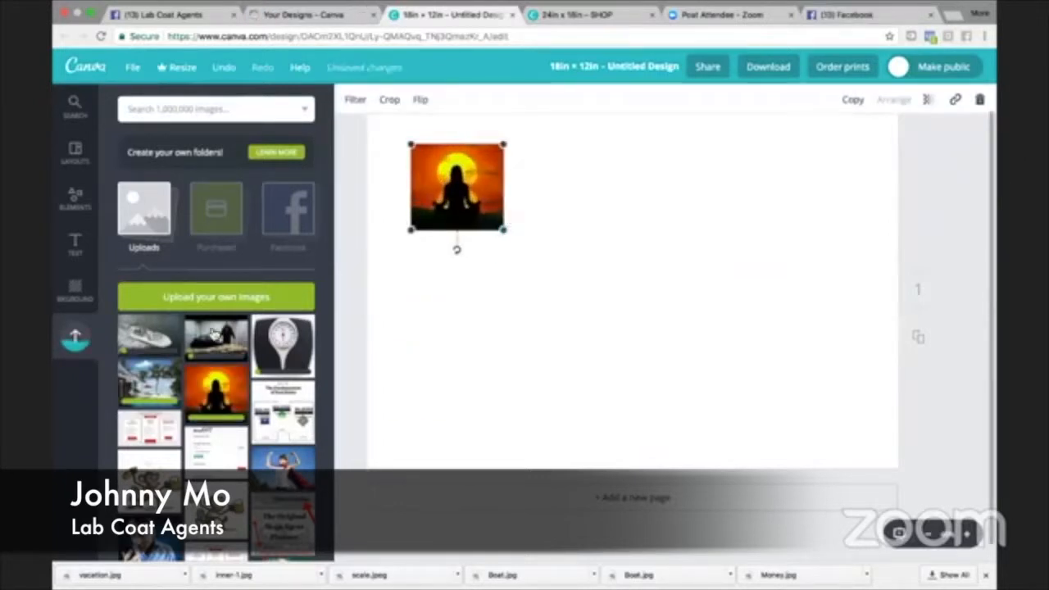
# - Add the uploaded beach villa picture, shrink it into the page's upper-right area, and shift the meditation picture slightly left
pyautogui.moveTo(163, 377); pyautogui.dragTo(690, 262)
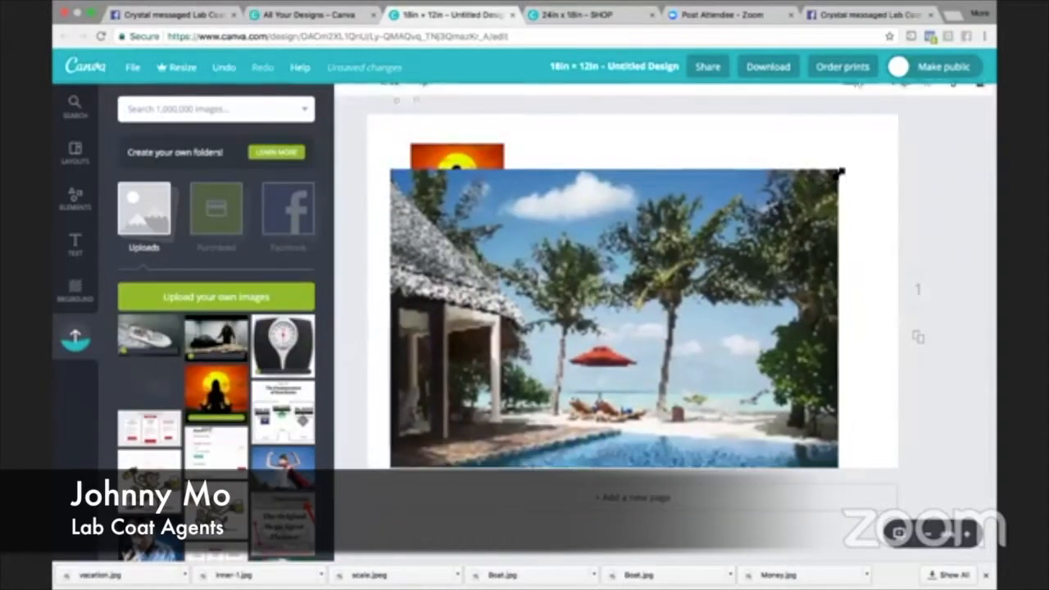
pyautogui.moveTo(815, 187); pyautogui.dragTo(781, 192)
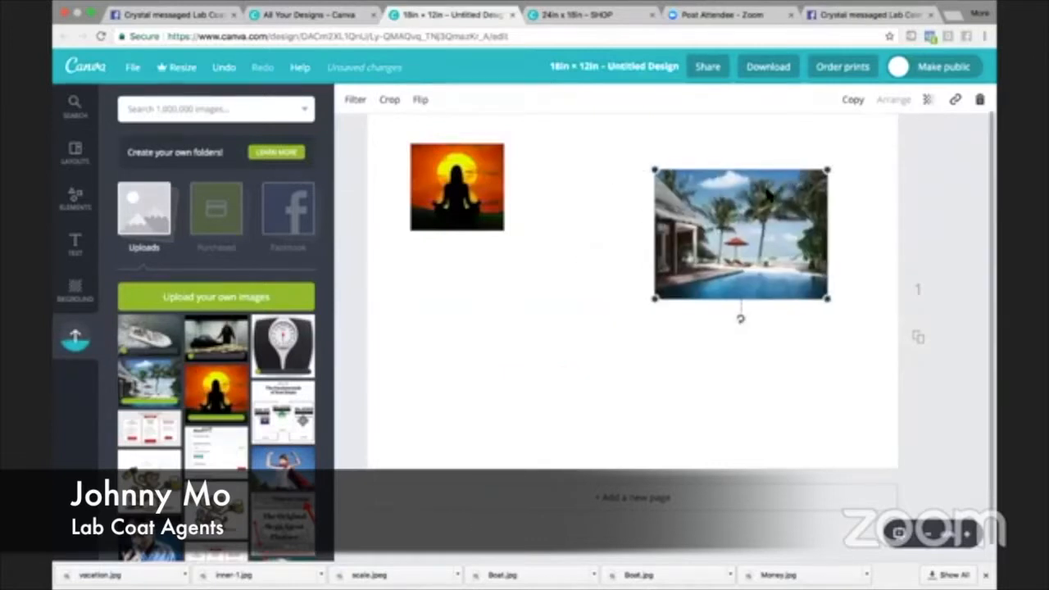
pyautogui.scroll(1, 767, 195)
pyautogui.moveTo(655, 326); pyautogui.dragTo(725, 274)
pyautogui.moveTo(779, 235); pyautogui.dragTo(796, 220)
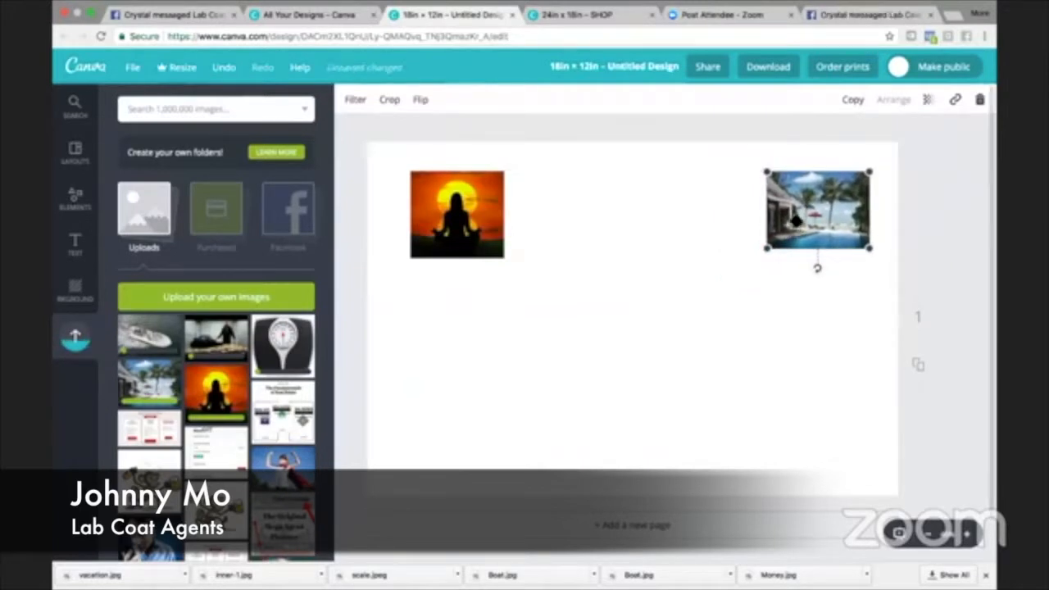
pyautogui.moveTo(442, 228); pyautogui.dragTo(431, 228)
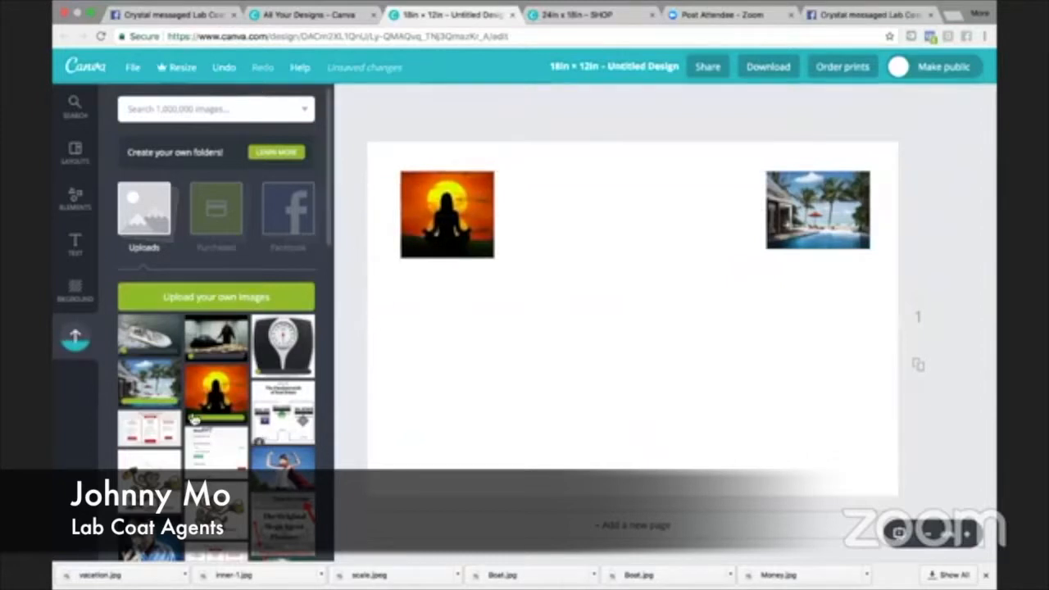
# - Add the uploaded picture of the wooden deck with trees, shrink it, and place it near the middle of the page
pyautogui.moveTo(153, 382); pyautogui.dragTo(271, 365)
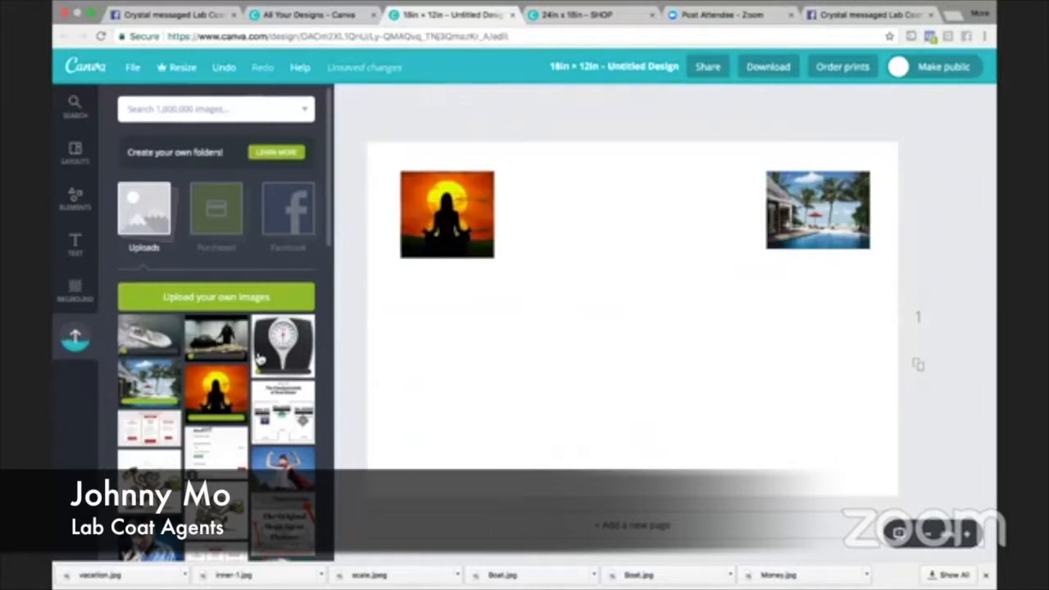
pyautogui.scroll(-15, 259, 359)
pyautogui.scroll(-15, 235, 447)
pyautogui.scroll(-10, 191, 462)
pyautogui.scroll(2, 236, 447)
pyautogui.moveTo(283, 270); pyautogui.dragTo(582, 336)
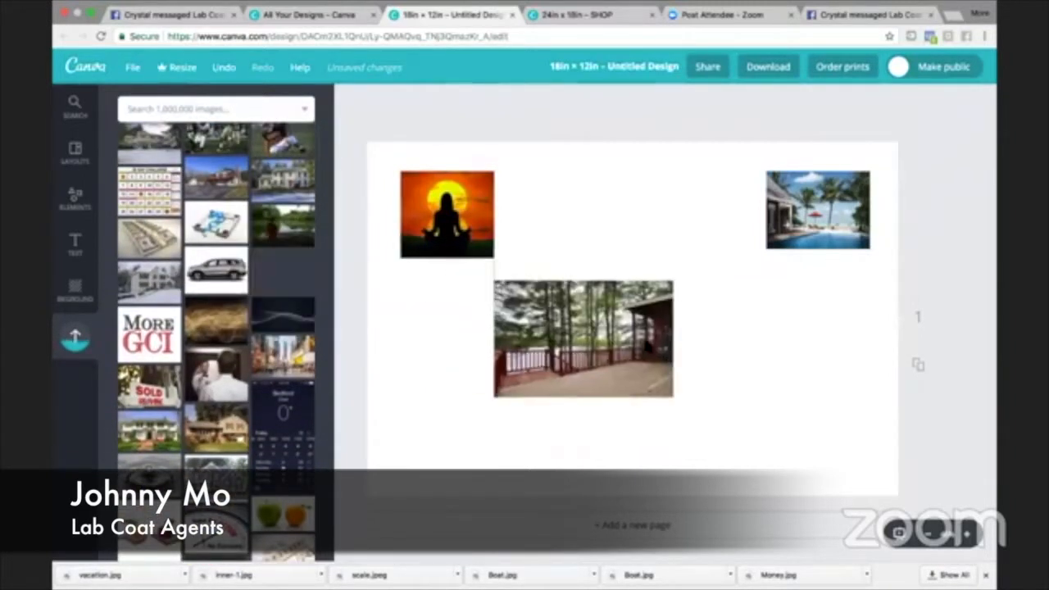
pyautogui.moveTo(521, 292); pyautogui.dragTo(565, 322)
pyautogui.moveTo(610, 361); pyautogui.dragTo(610, 275)
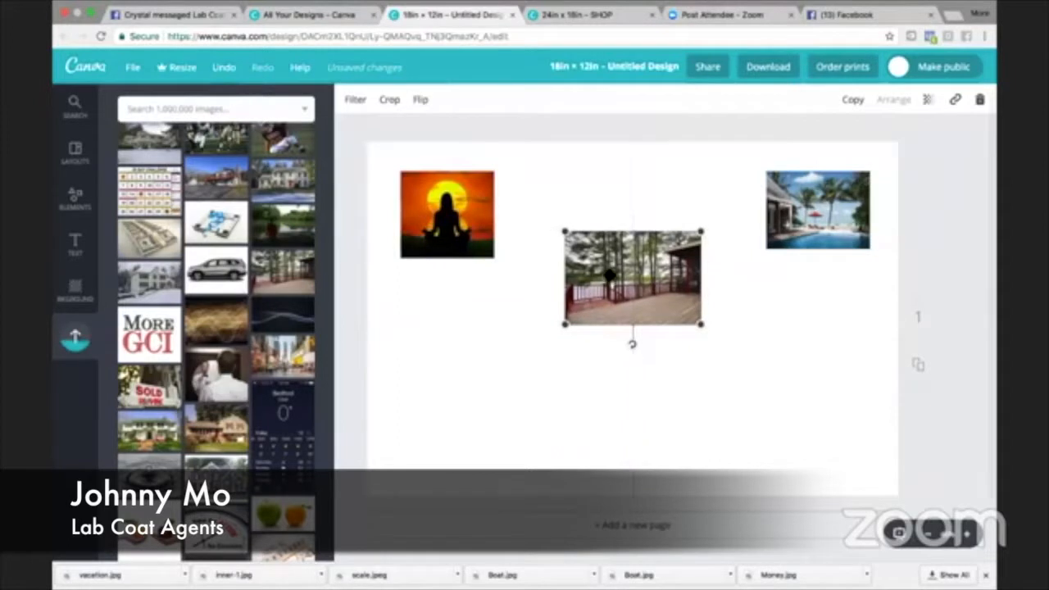
# - Add the bathroom scale picture with the blue tape at the page's top centre and arrange the deck picture beneath it
pyautogui.moveTo(234, 223); pyautogui.dragTo(604, 218)
pyautogui.moveTo(490, 141); pyautogui.dragTo(551, 174)
pyautogui.click(616, 377)
pyautogui.moveTo(621, 336); pyautogui.dragTo(628, 388)
pyautogui.moveTo(645, 279); pyautogui.dragTo(643, 257)
pyautogui.moveTo(642, 351); pyautogui.dragTo(641, 331)
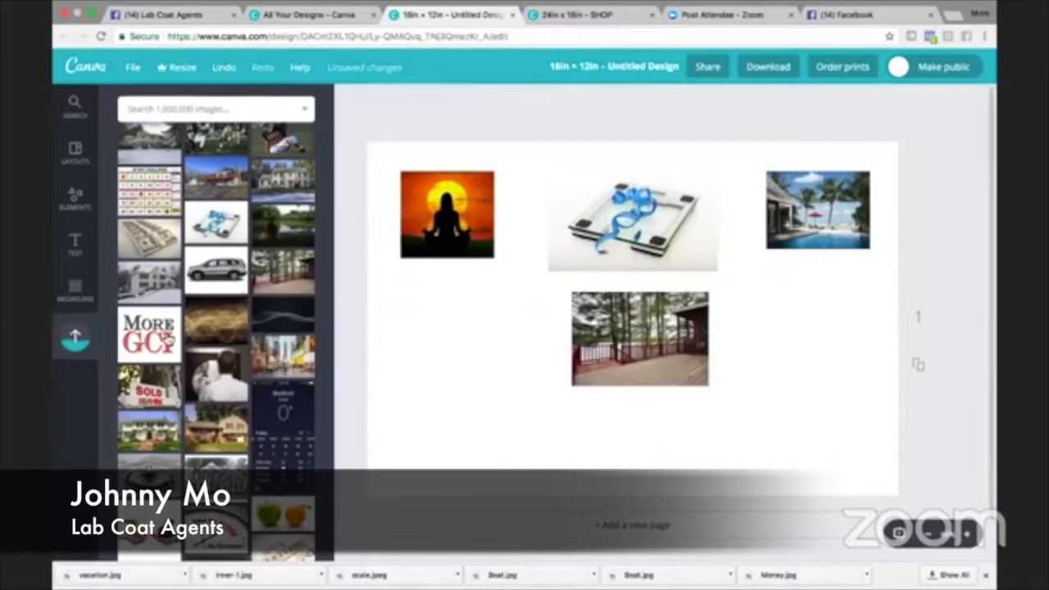
# - Add a circle shape with a dashed inner border to the lower part of the page and reduce its size
pyautogui.click(75, 199)
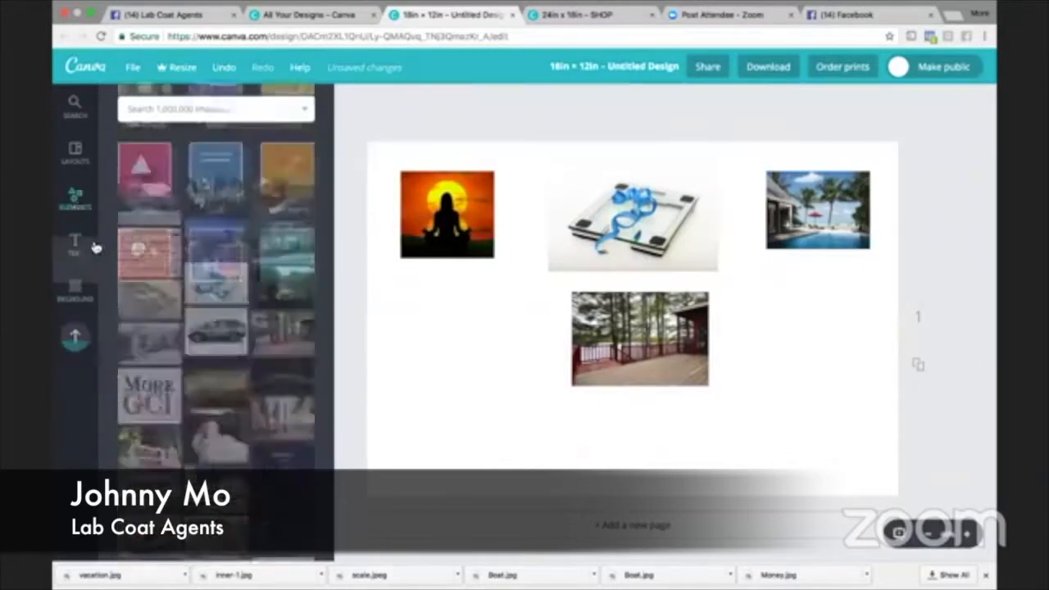
pyautogui.click(145, 253)
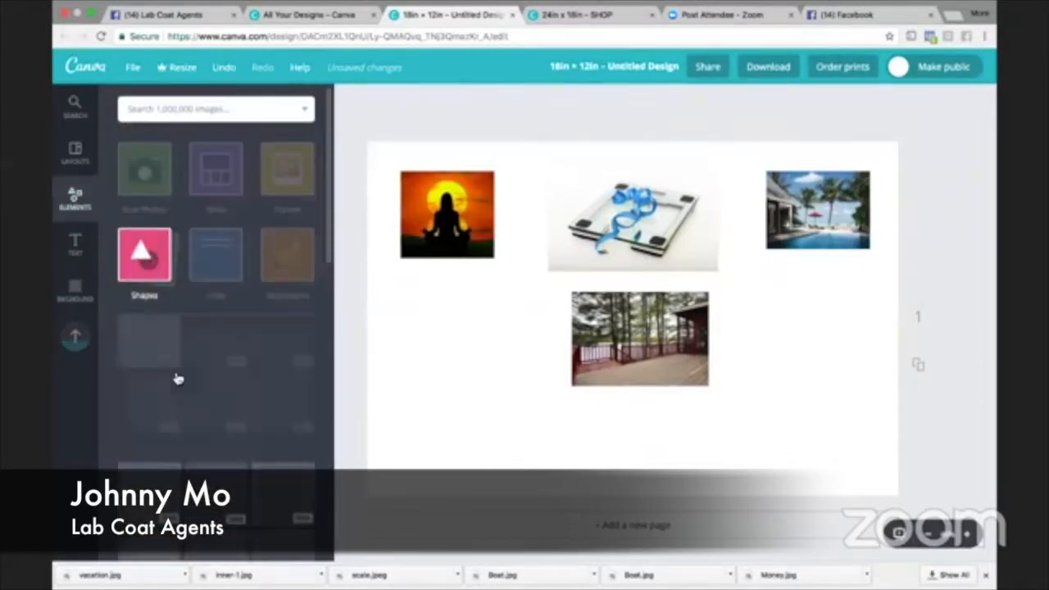
pyautogui.scroll(-5, 168, 366)
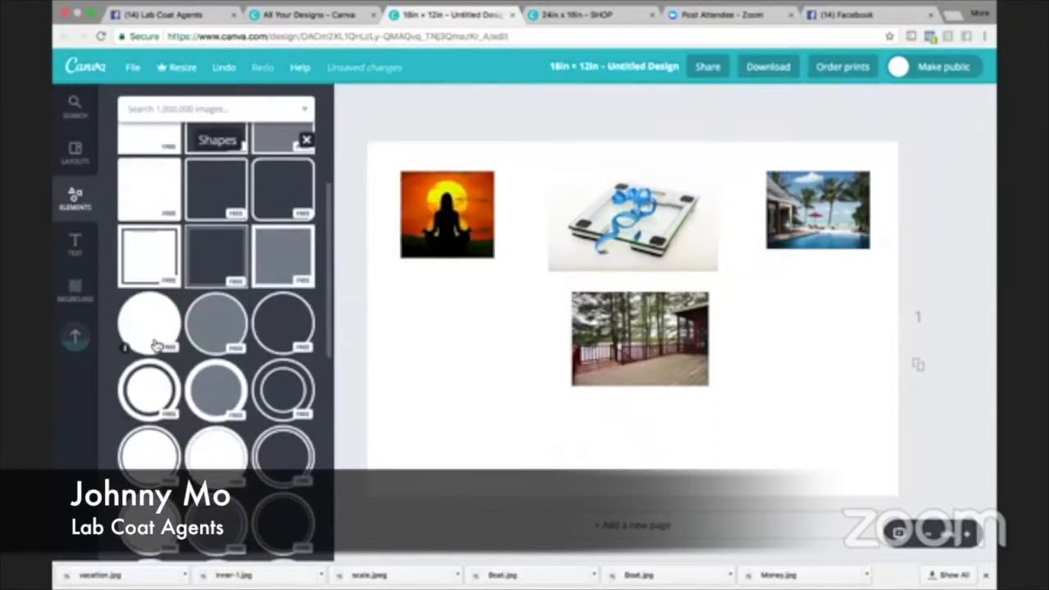
pyautogui.moveTo(524, 436); pyautogui.dragTo(632, 300)
pyautogui.moveTo(796, 246); pyautogui.dragTo(646, 392)
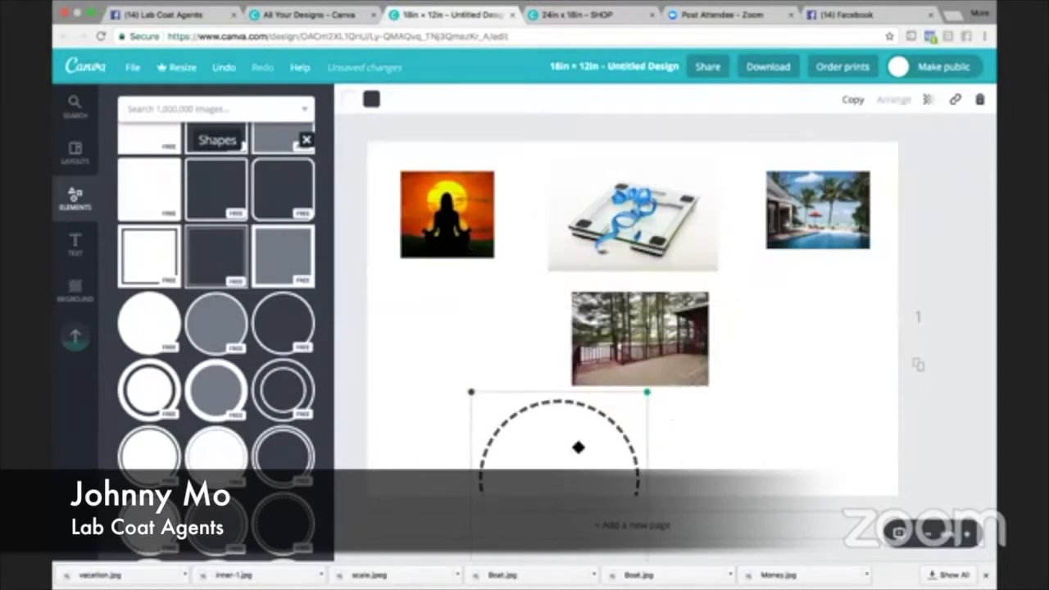
pyautogui.moveTo(708, 420); pyautogui.dragTo(665, 400)
# - Shrink the bathroom scale picture and move the deck picture up closer beneath it
pyautogui.click(711, 264)
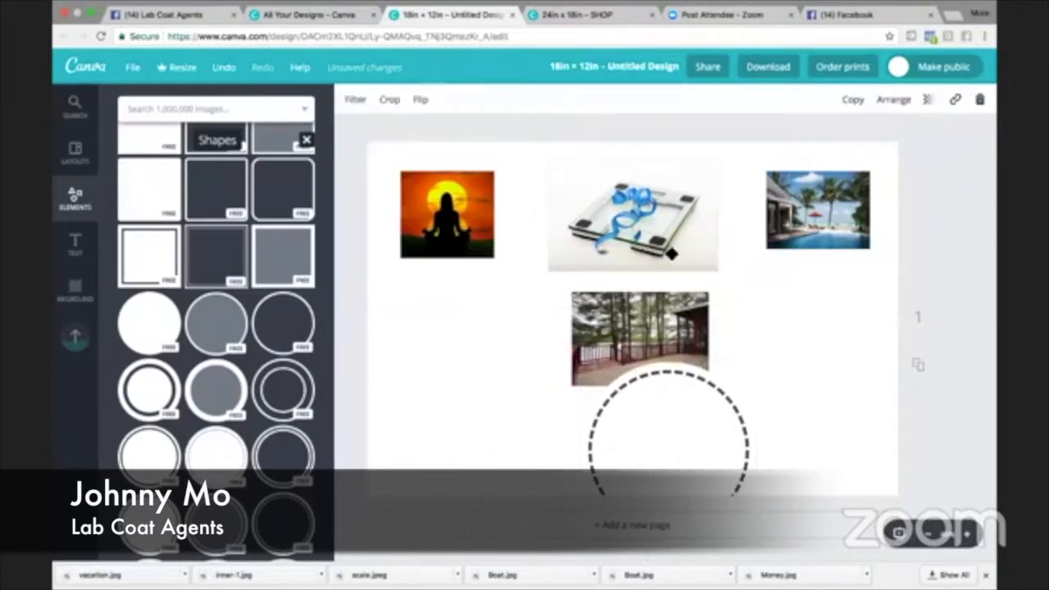
pyautogui.moveTo(717, 270); pyautogui.dragTo(678, 222)
pyautogui.moveTo(649, 313); pyautogui.dragTo(647, 288)
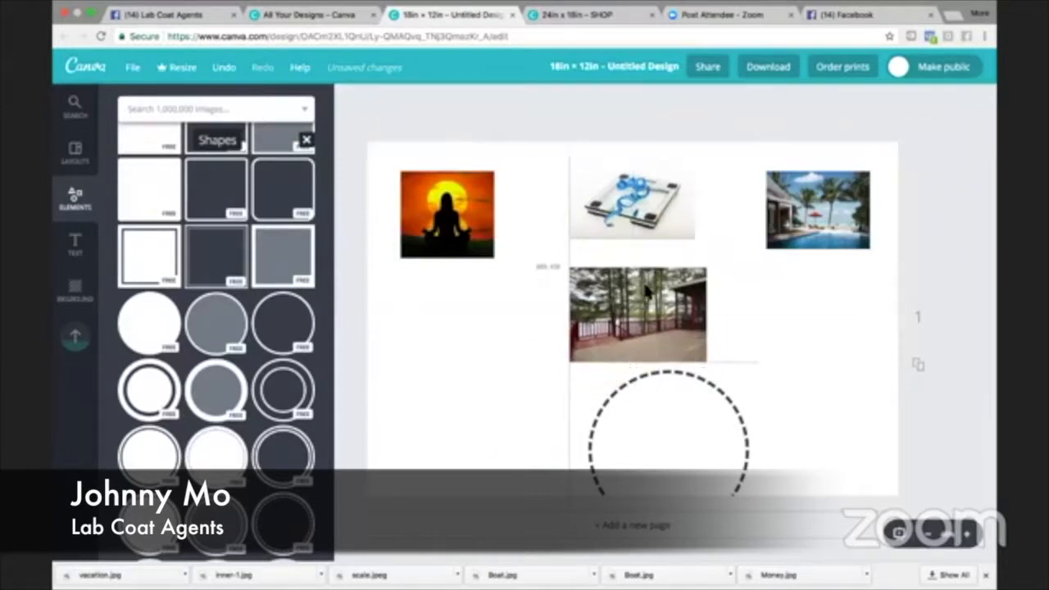
# - Shrink the dashed circle further and centre it directly below the deck picture
pyautogui.moveTo(639, 381); pyautogui.dragTo(620, 363)
pyautogui.moveTo(717, 343); pyautogui.dragTo(679, 375)
pyautogui.moveTo(648, 429); pyautogui.dragTo(655, 421)
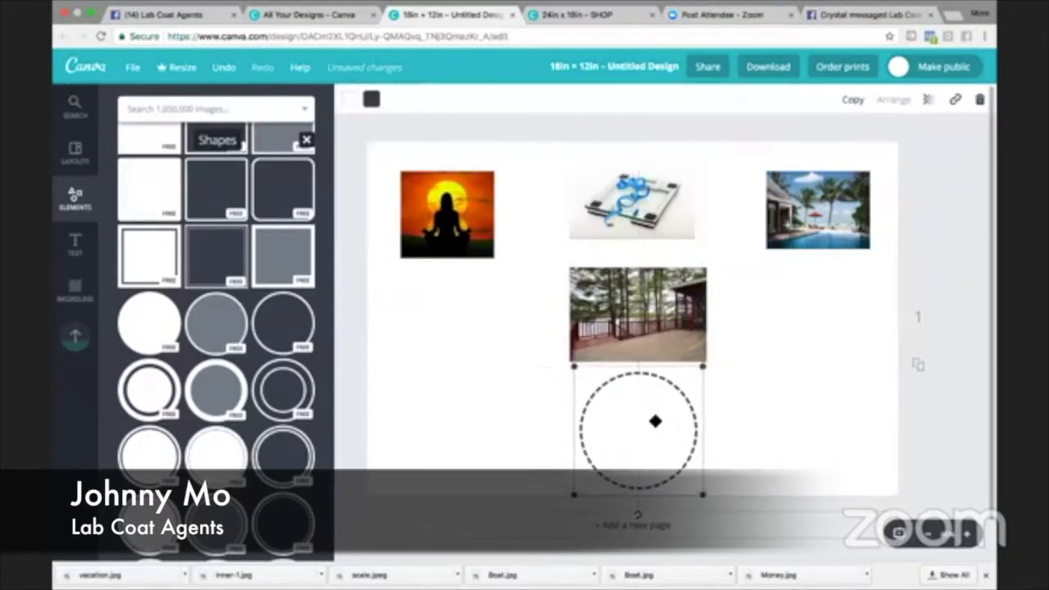
# - Colour the circle's dashed border yellow and its fill orange
pyautogui.click(373, 103)
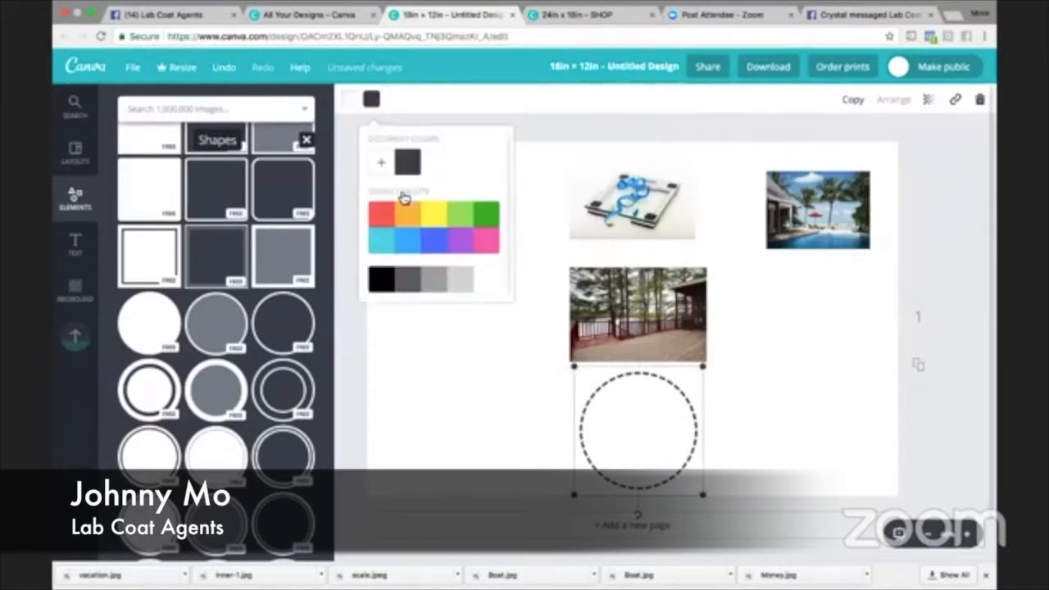
pyautogui.click(435, 221)
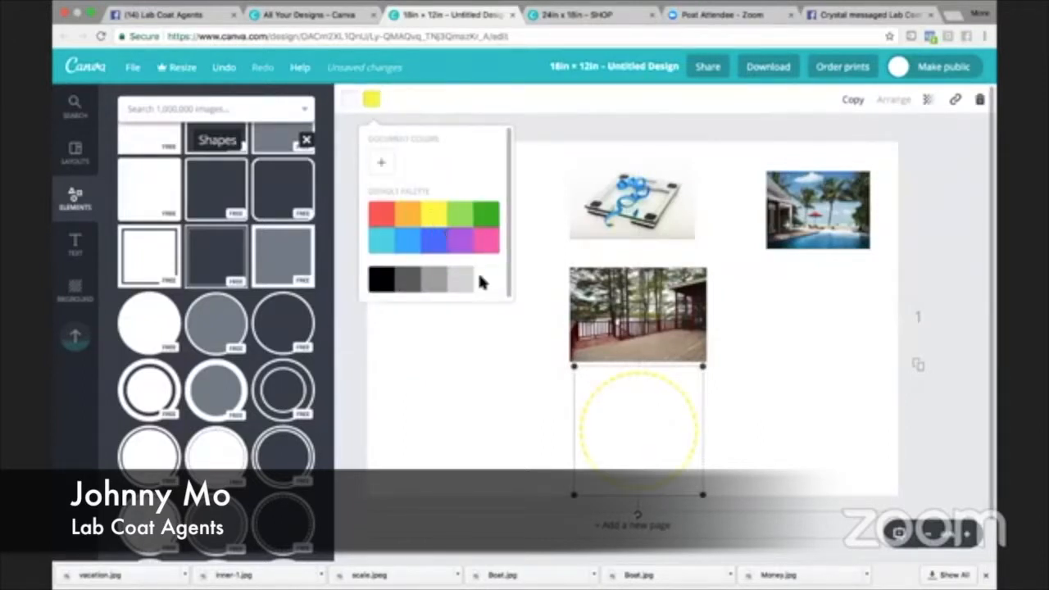
pyautogui.click(385, 216)
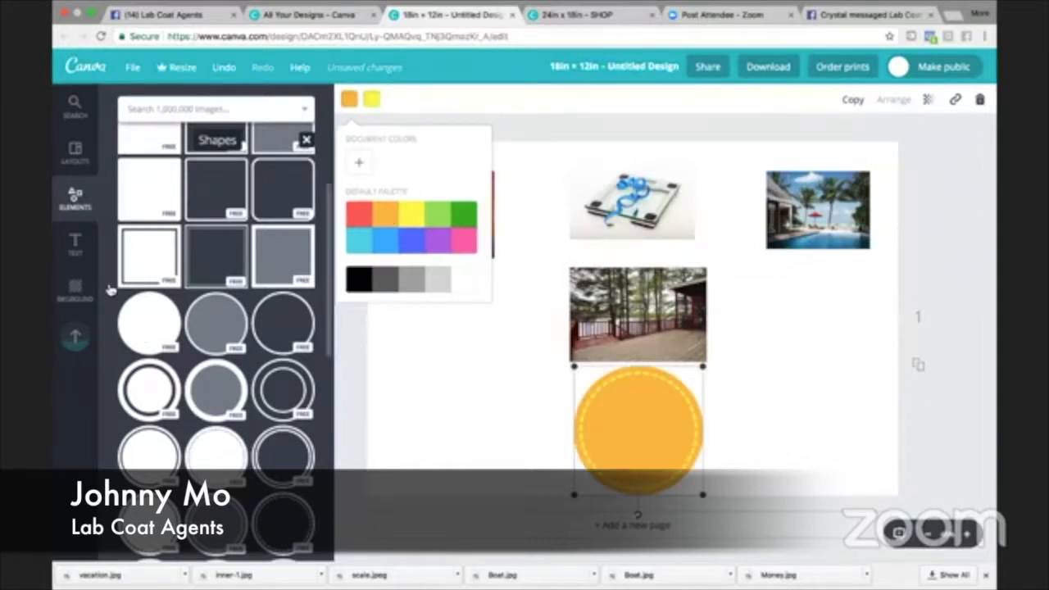
# - Add a subheading reading "Debt Free" on two lines and centre it on the orange circle
pyautogui.click(96, 261)
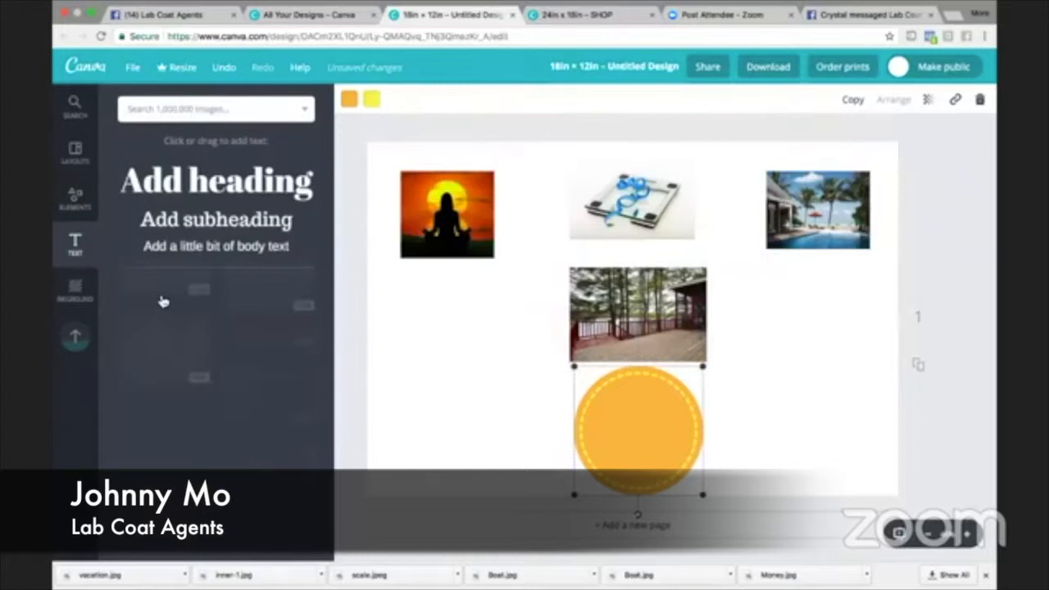
pyautogui.click(189, 219)
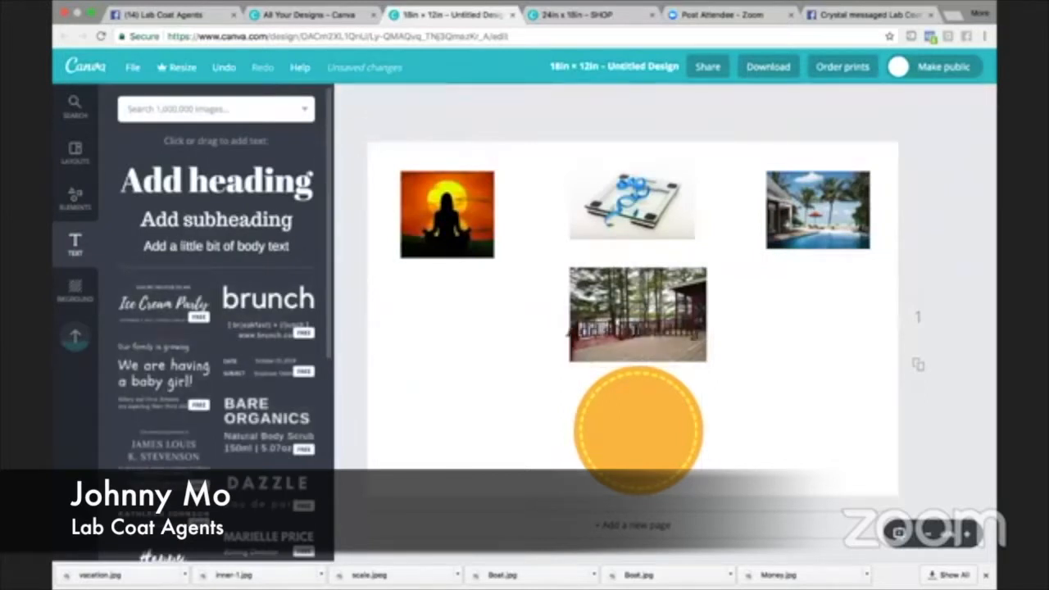
pyautogui.moveTo(640, 320); pyautogui.dragTo(670, 398)
pyautogui.write('De')
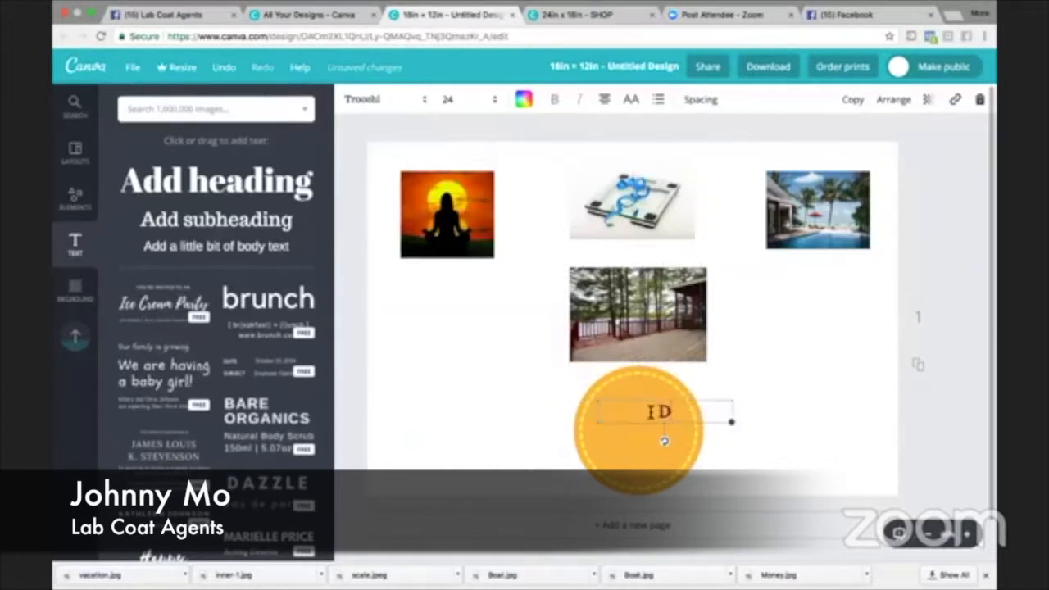
pyautogui.write('bt')
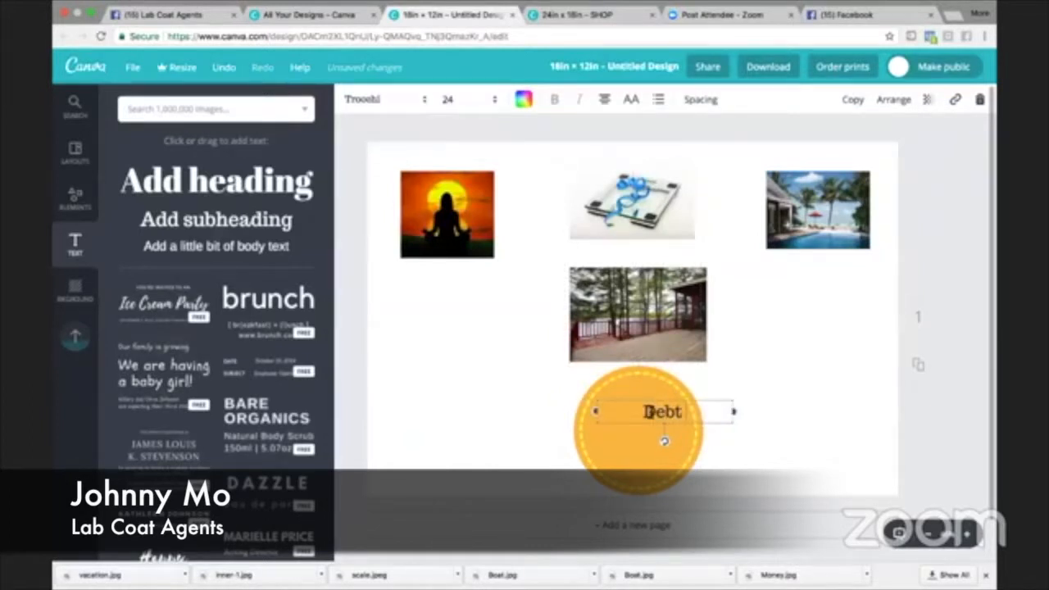
pyautogui.press('Return')
pyautogui.write('Free')
pyautogui.click(714, 404)
pyautogui.moveTo(698, 400); pyautogui.dragTo(672, 403)
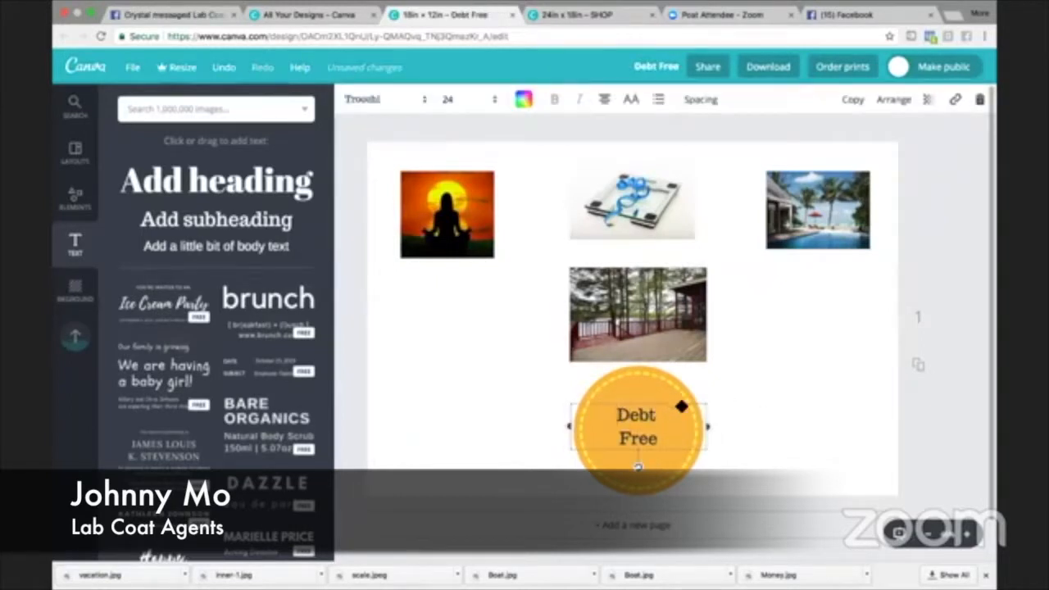
pyautogui.click(783, 410)
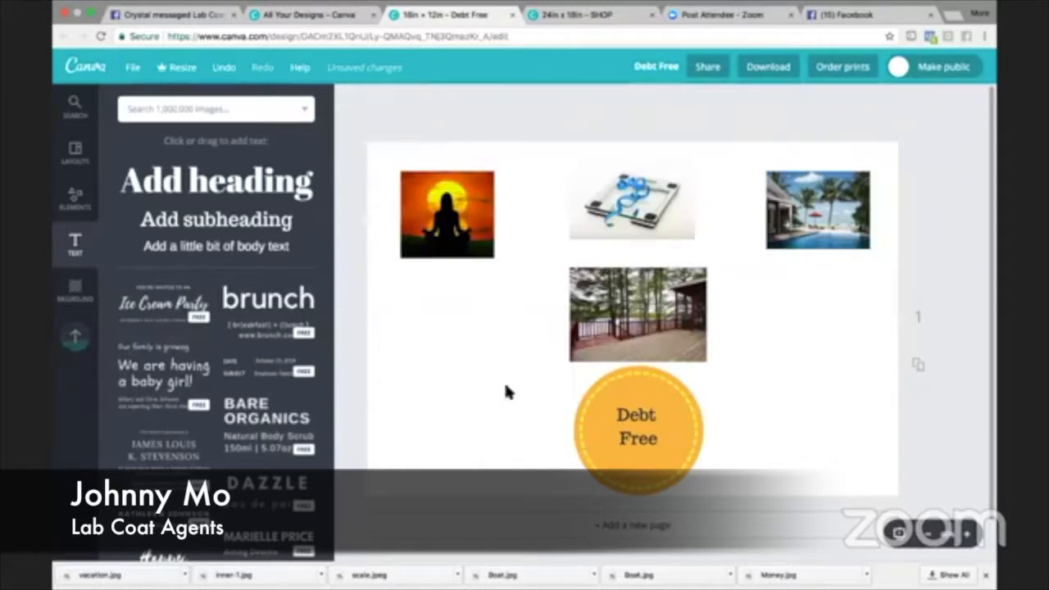
# - Move the orange circle away from the "Debt Free" text to the open area beneath the meditation picture
pyautogui.click(689, 464)
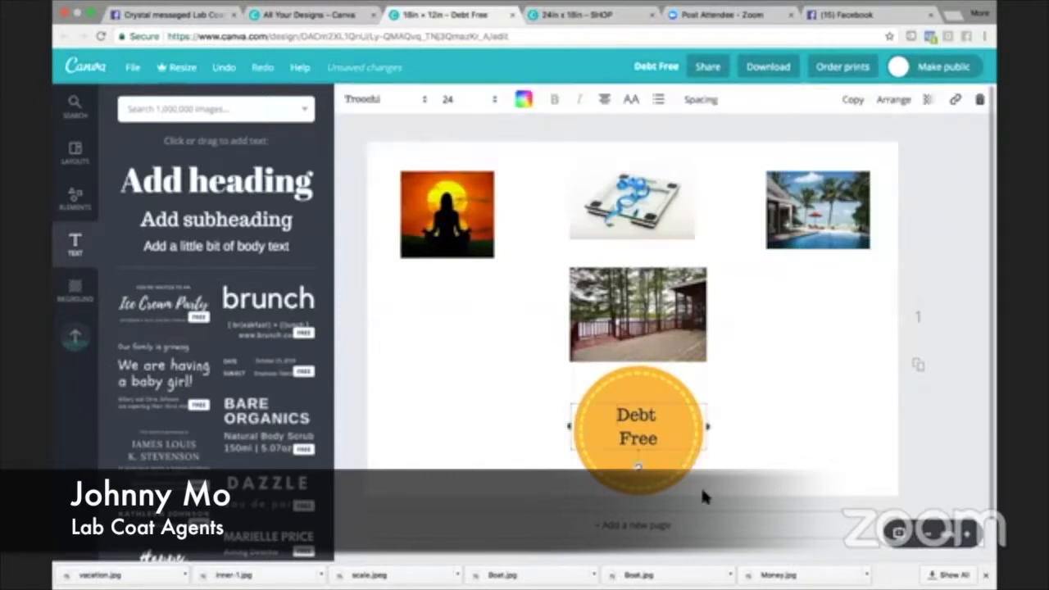
pyautogui.click(701, 491)
pyautogui.moveTo(698, 489); pyautogui.dragTo(494, 370)
# - Add the uploaded picture of the monkey with drinks, shrink it and move it to the board's left edge beneath the meditation picture
pyautogui.click(73, 331)
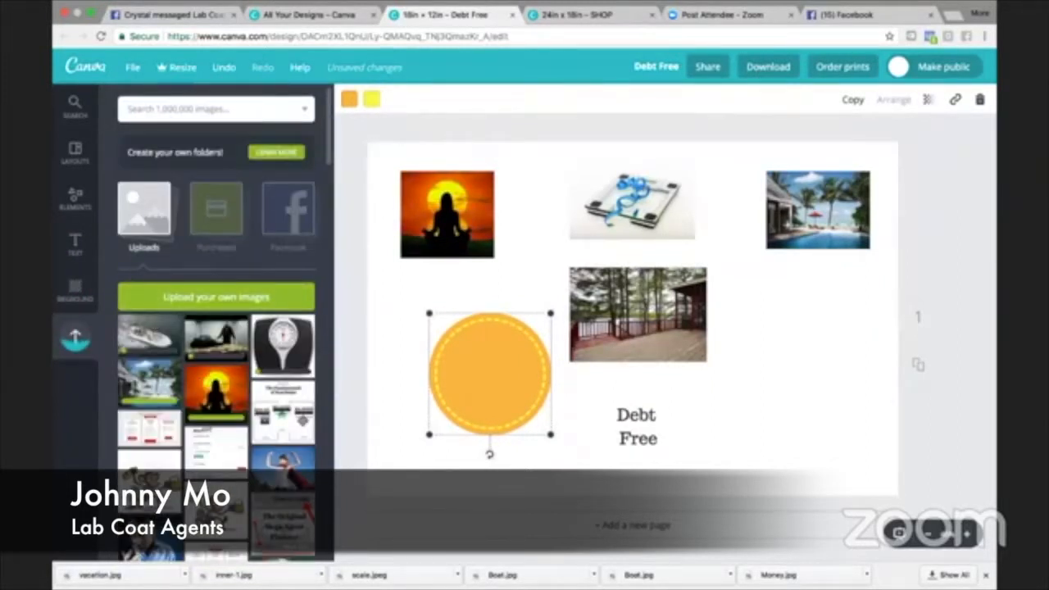
pyautogui.scroll(-10, 217, 344)
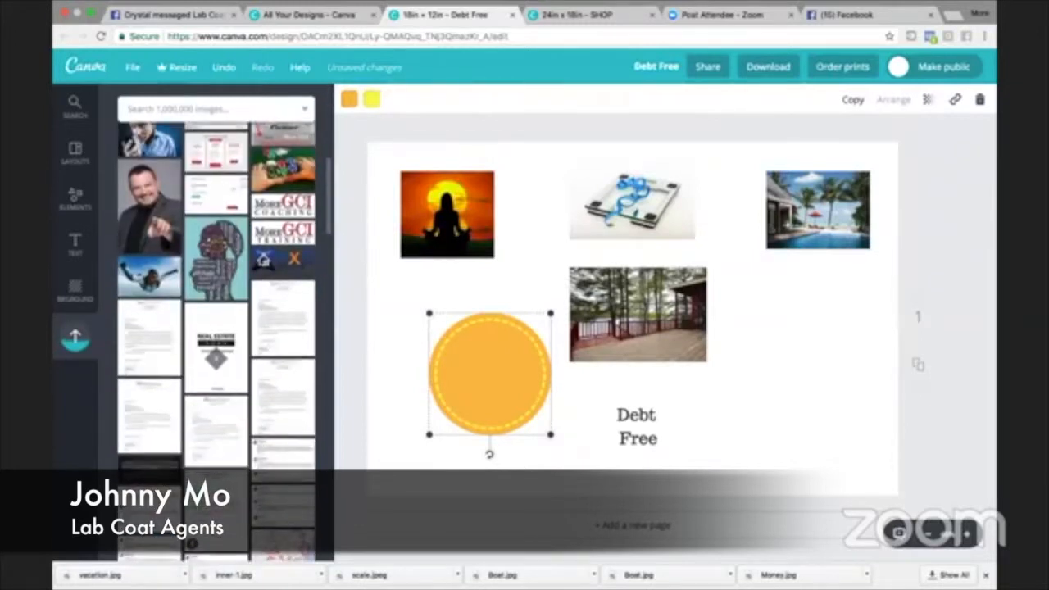
pyautogui.scroll(15, 217, 344)
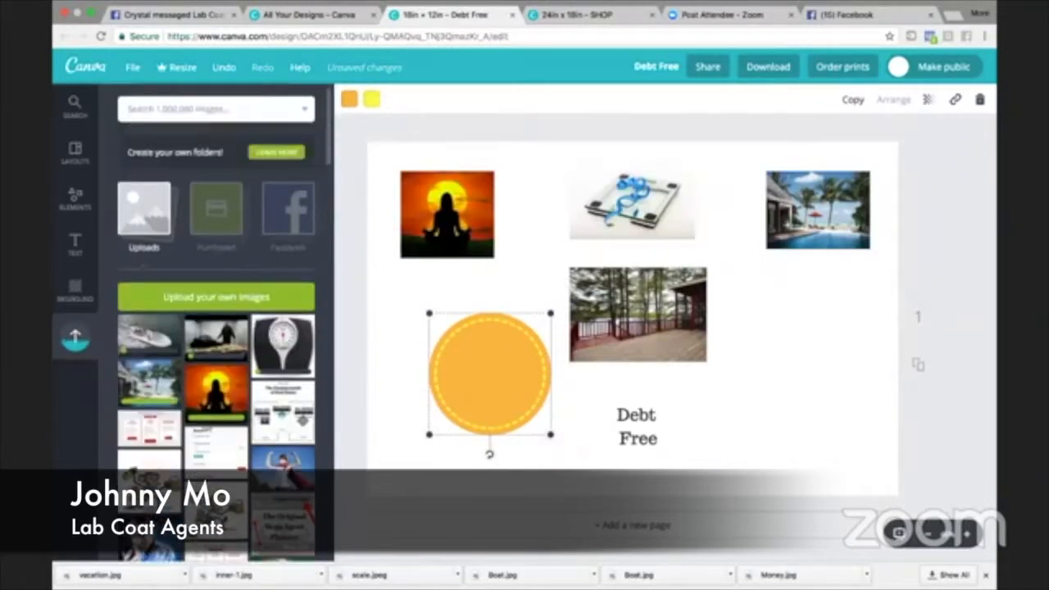
pyautogui.scroll(-3, 168, 399)
pyautogui.moveTo(168, 399); pyautogui.dragTo(776, 374)
pyautogui.moveTo(686, 282); pyautogui.dragTo(551, 397)
pyautogui.moveTo(470, 403); pyautogui.dragTo(393, 378)
# - Move the orange circle back behind the "Debt Free" text, and shrink the monkey picture and place it beside the circle's lower left edge
pyautogui.moveTo(503, 382); pyautogui.dragTo(649, 440)
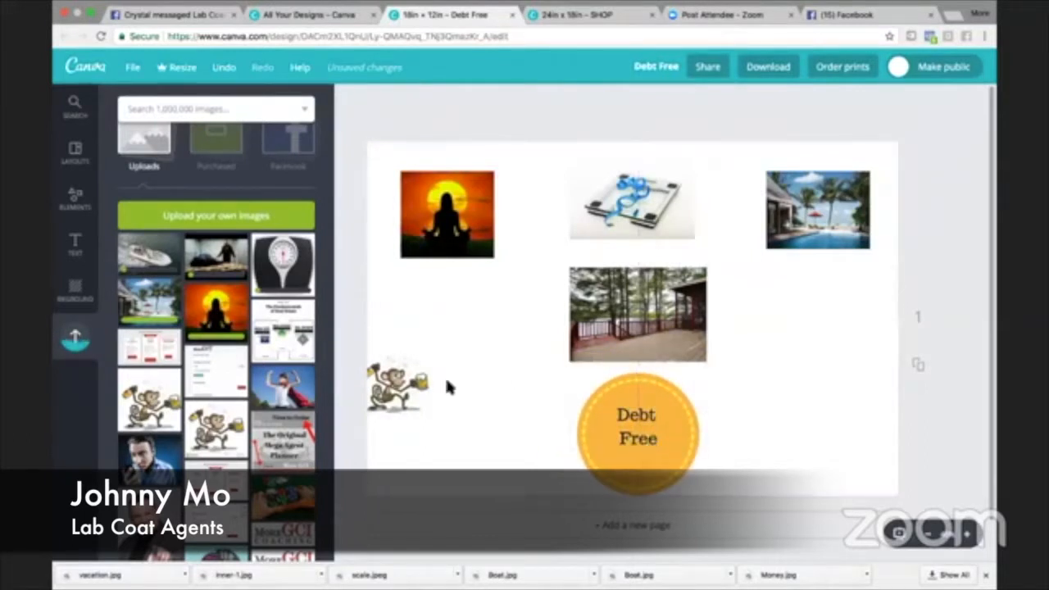
pyautogui.click(409, 384)
pyautogui.moveTo(426, 344); pyautogui.dragTo(541, 463)
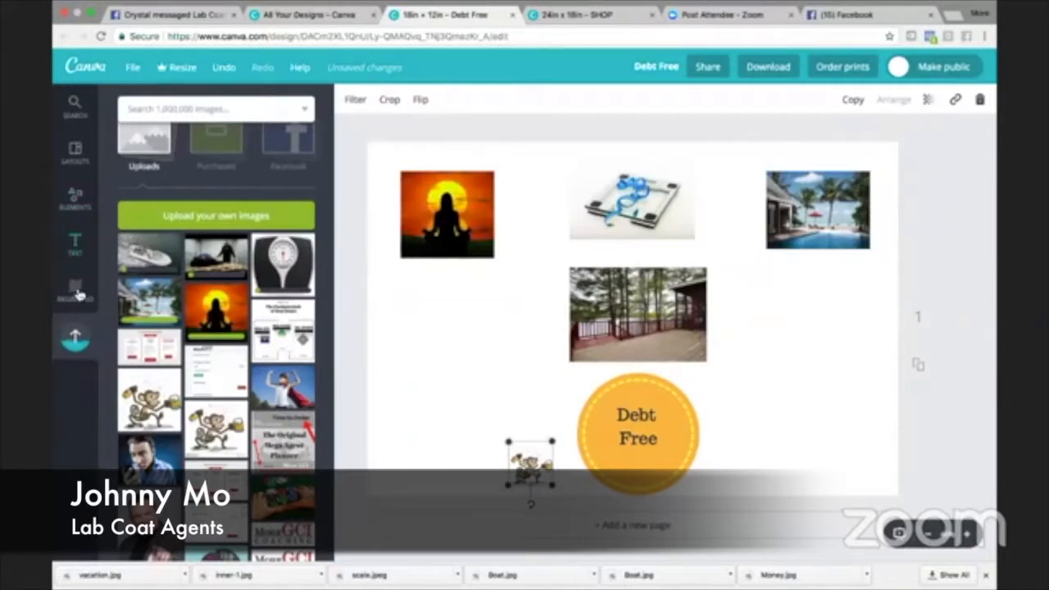
# - Add a solid black line, then thin, shorten and tilt it diagonally in the open area beneath the meditation picture
pyautogui.click(79, 209)
pyautogui.scroll(-5, 201, 412)
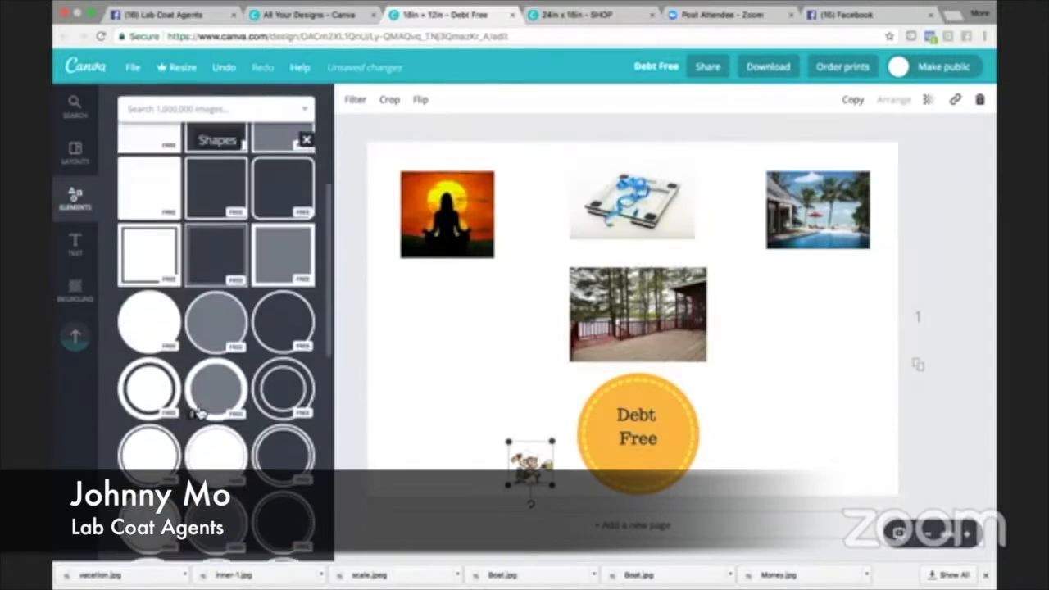
pyautogui.scroll(-5, 200, 412)
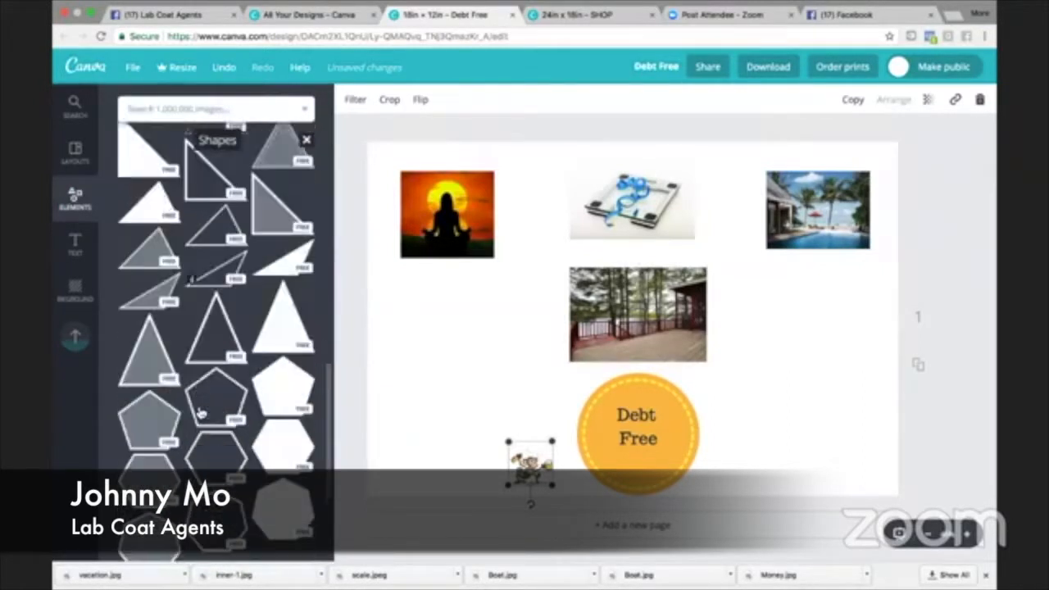
pyautogui.click(306, 140)
pyautogui.click(215, 255)
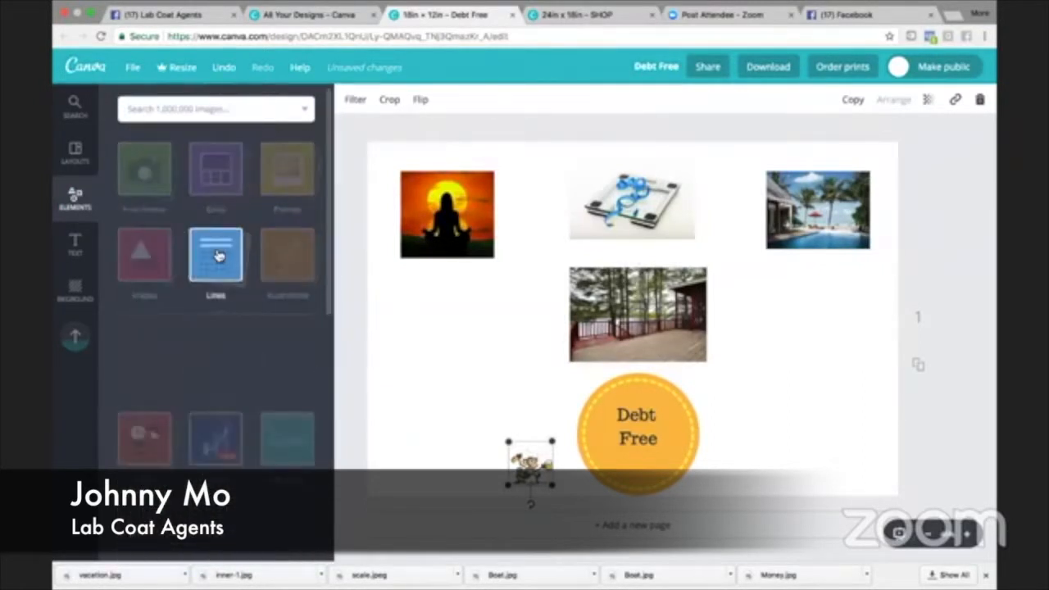
pyautogui.scroll(-2, 197, 400)
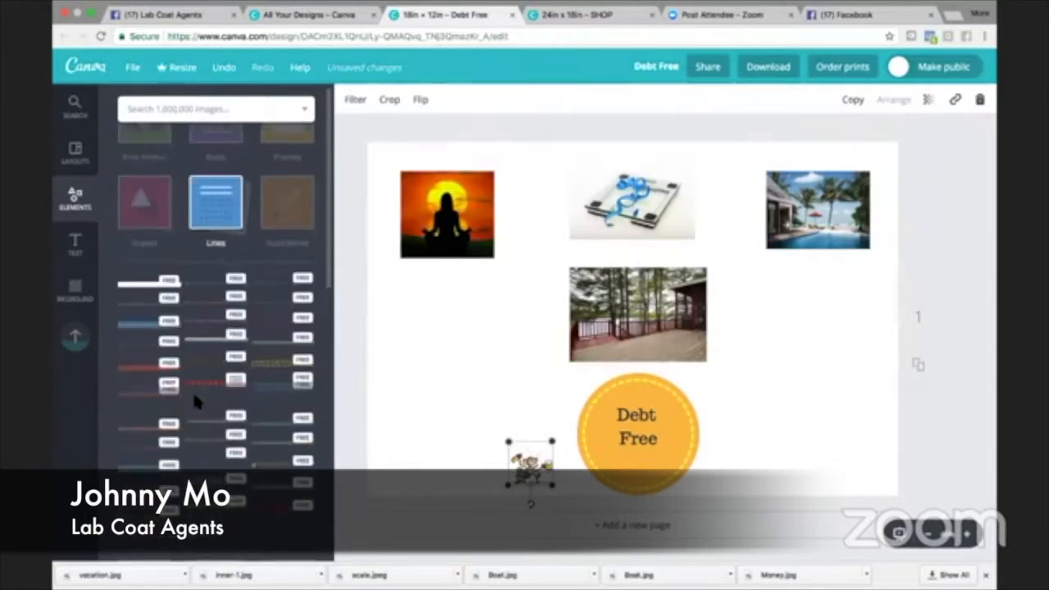
pyautogui.click(148, 278)
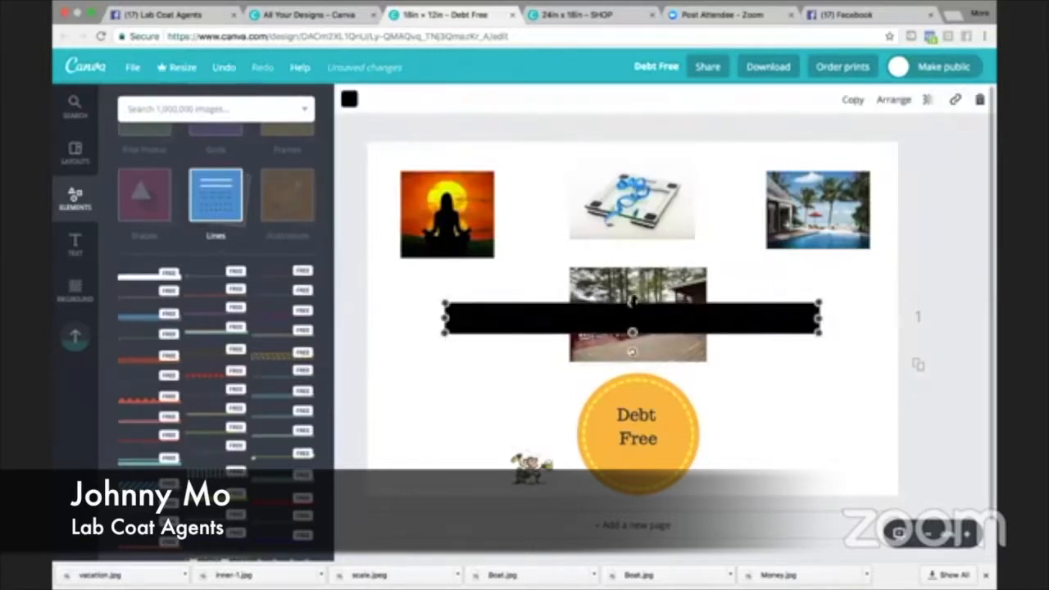
pyautogui.moveTo(631, 303); pyautogui.dragTo(632, 325)
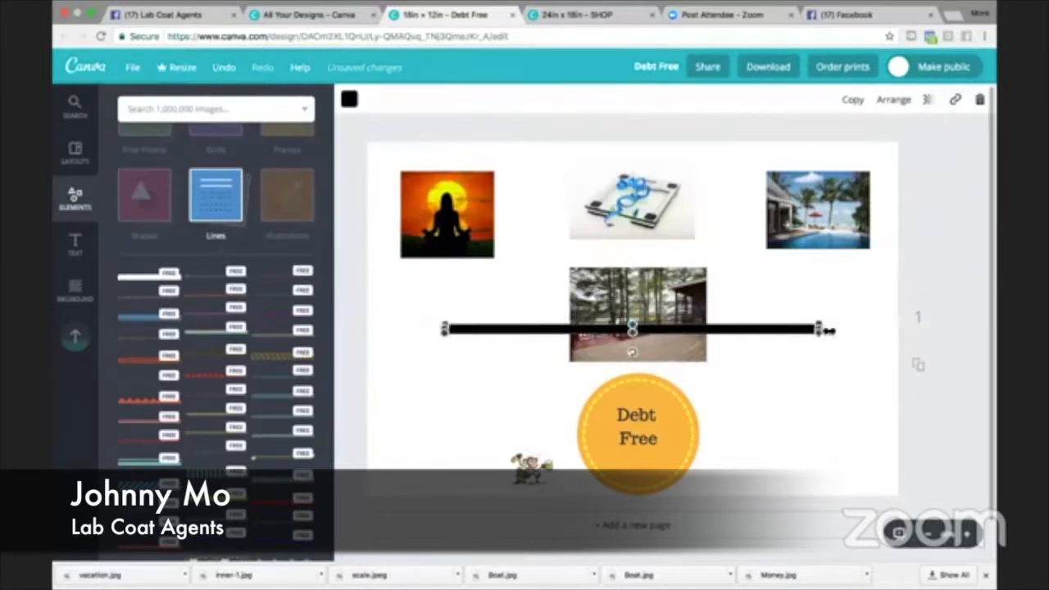
pyautogui.moveTo(818, 328); pyautogui.dragTo(470, 349)
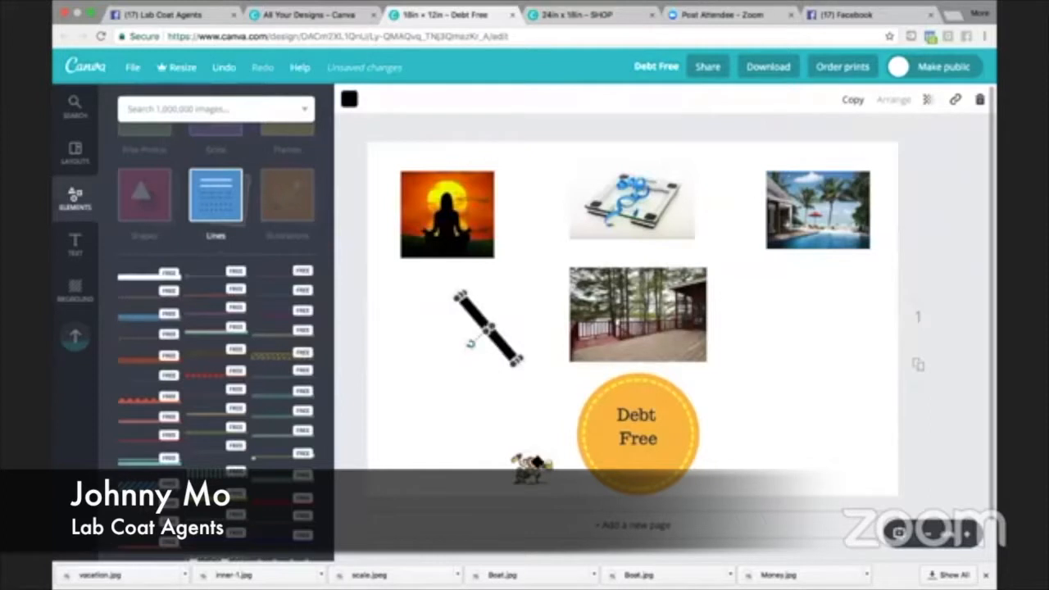
# - Enlarge the monkey picture slightly and lay the diagonal black line across it
pyautogui.click(533, 466)
pyautogui.moveTo(510, 447); pyautogui.dragTo(489, 417)
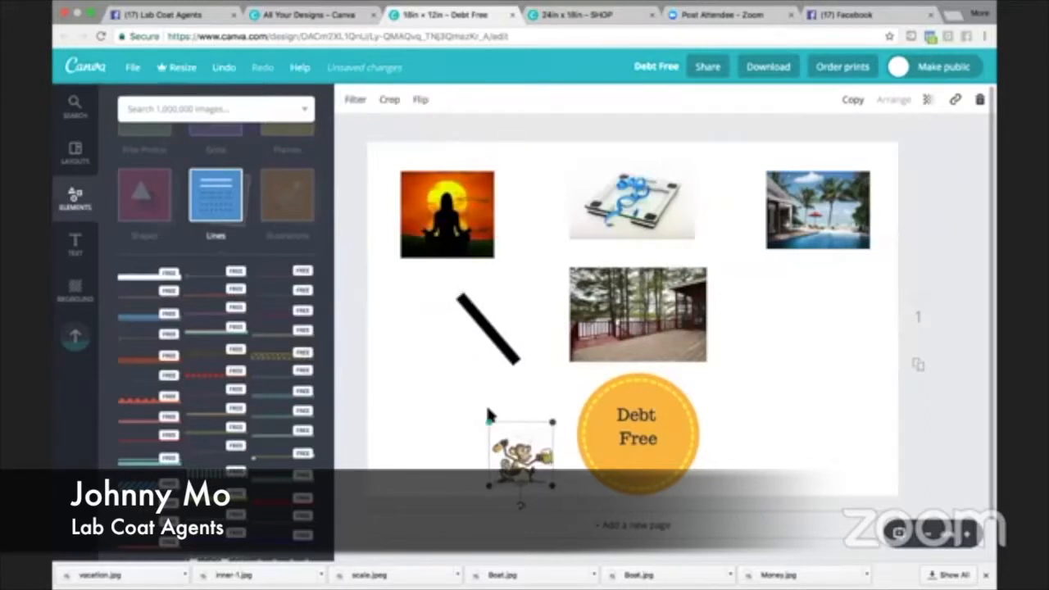
pyautogui.moveTo(488, 327); pyautogui.dragTo(527, 459)
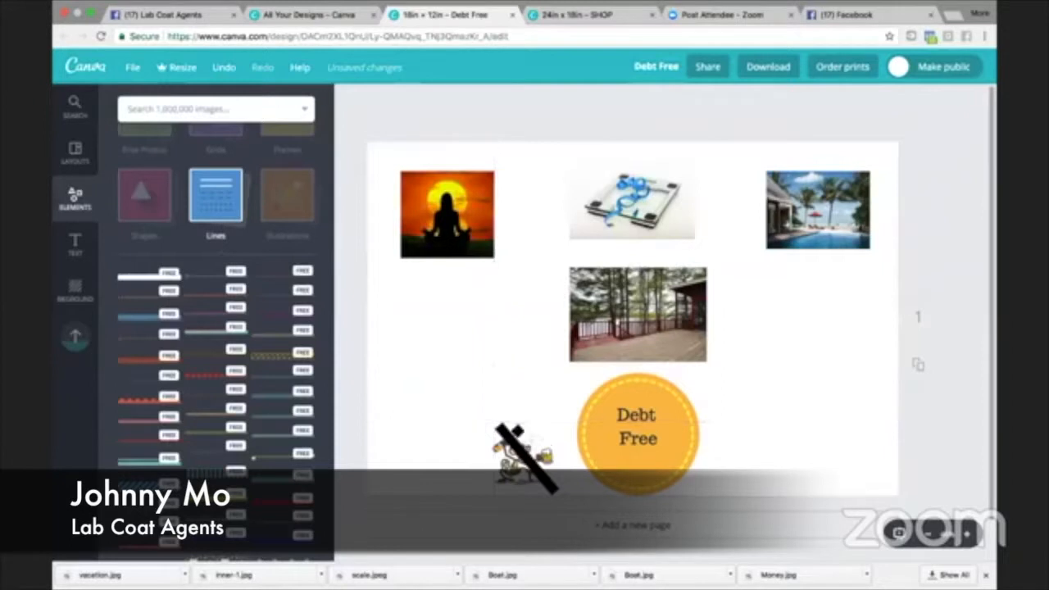
# - Rotate the black line to slant upward to the right, and make it thinner and centred over the monkey
pyautogui.click(527, 459)
pyautogui.moveTo(510, 474); pyautogui.dragTo(516, 414)
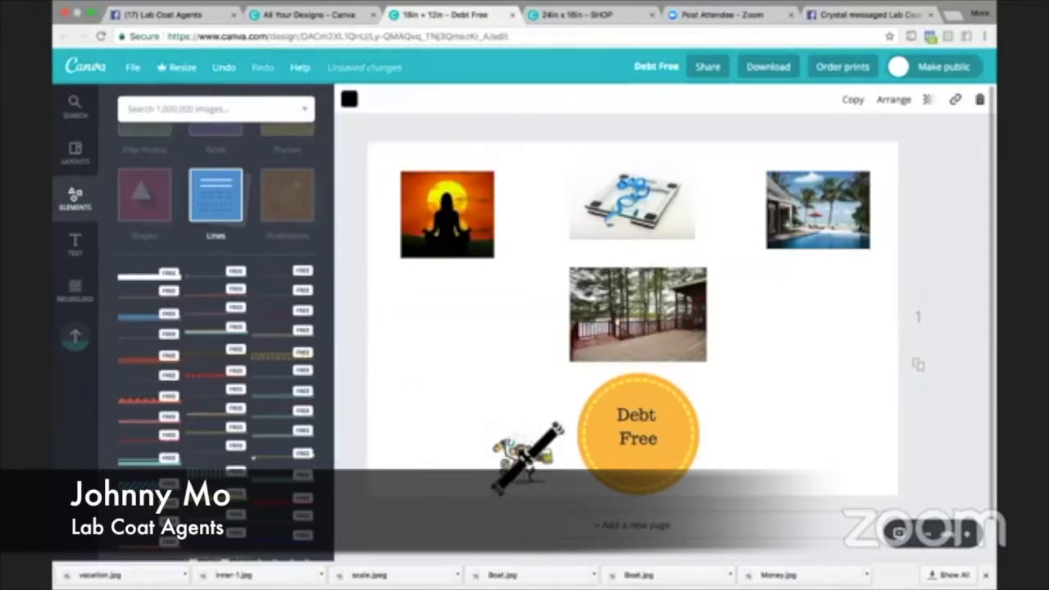
pyautogui.moveTo(525, 455); pyautogui.dragTo(529, 445)
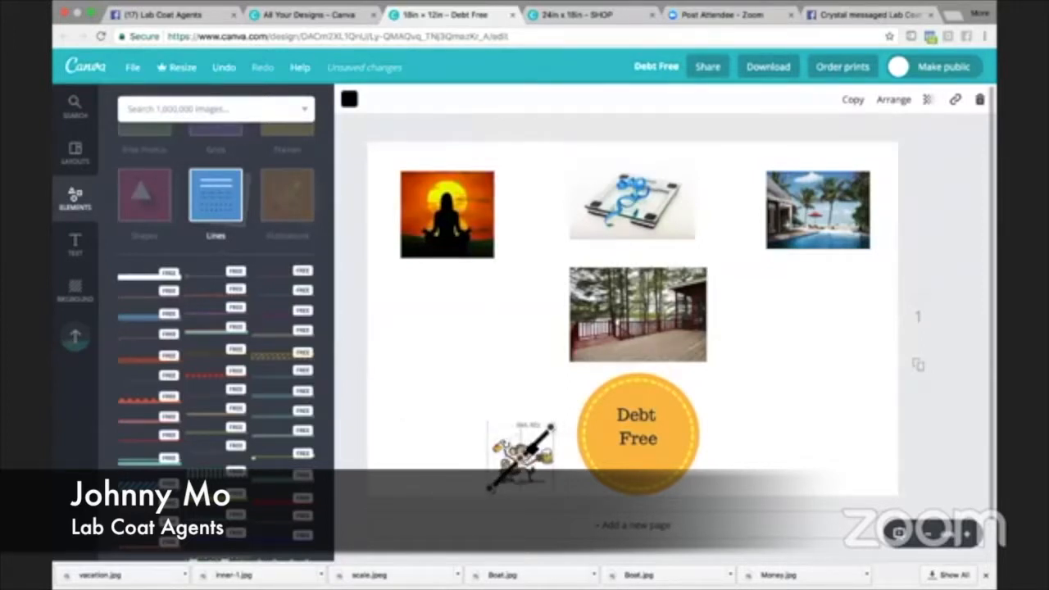
pyautogui.click(508, 341)
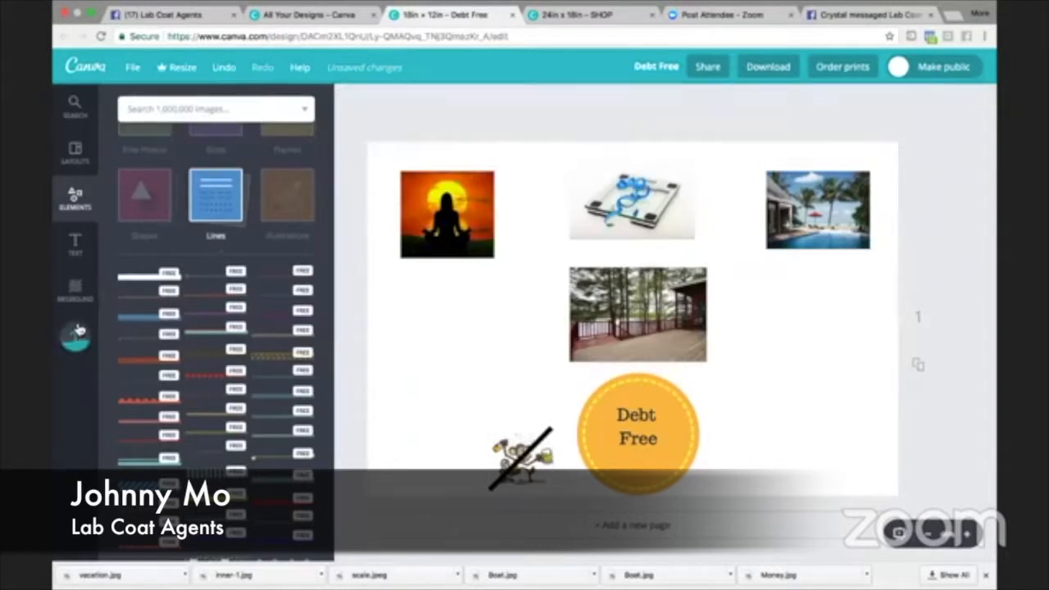
# - Add the uploaded picture of stacked dollar bills, shrink it and place it below the pool vacation picture
pyautogui.click(76, 333)
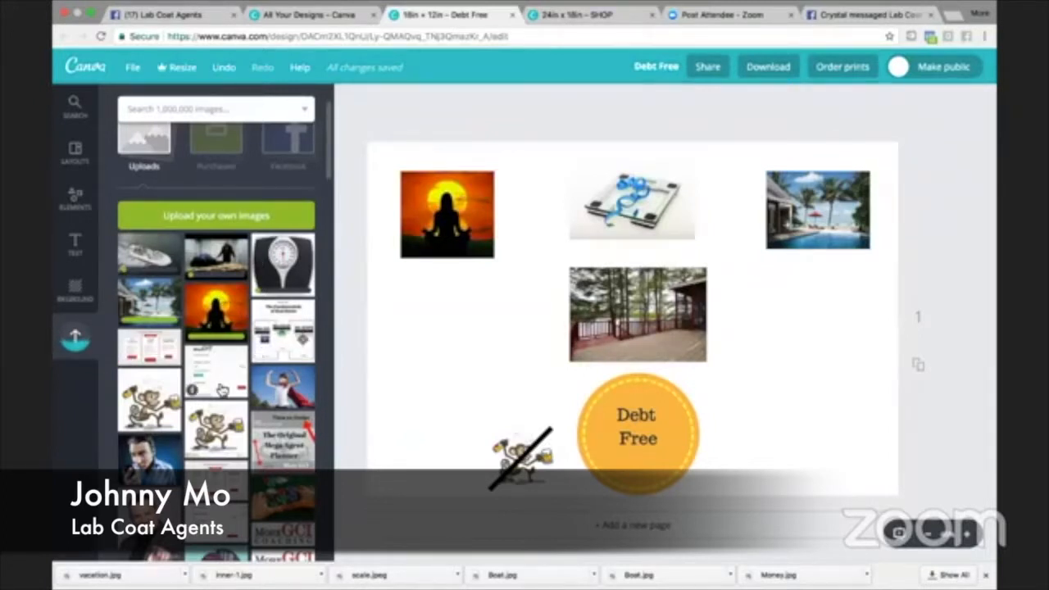
pyautogui.scroll(-10, 222, 391)
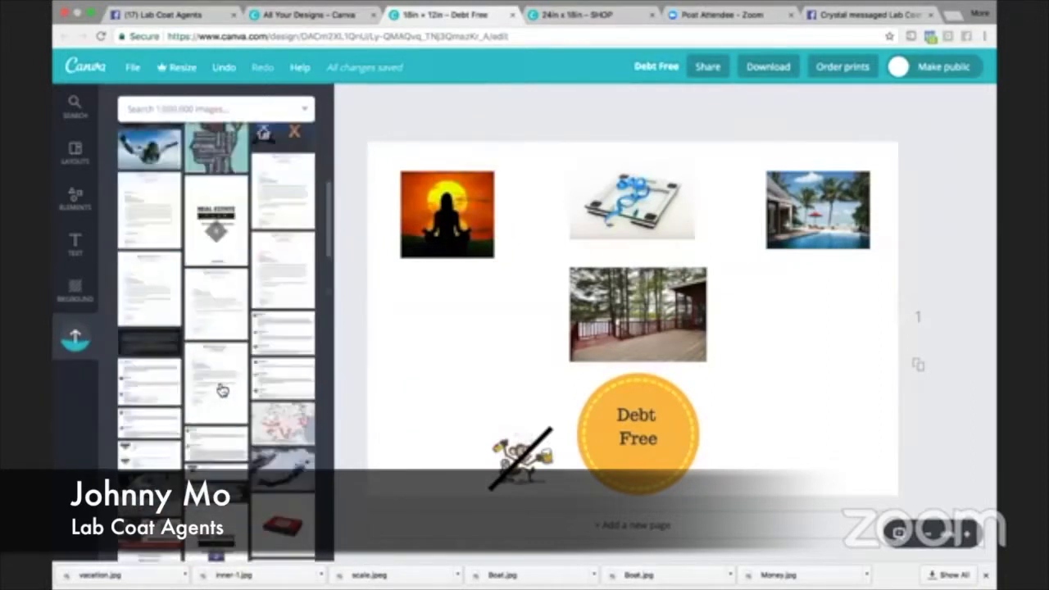
pyautogui.scroll(-10, 220, 392)
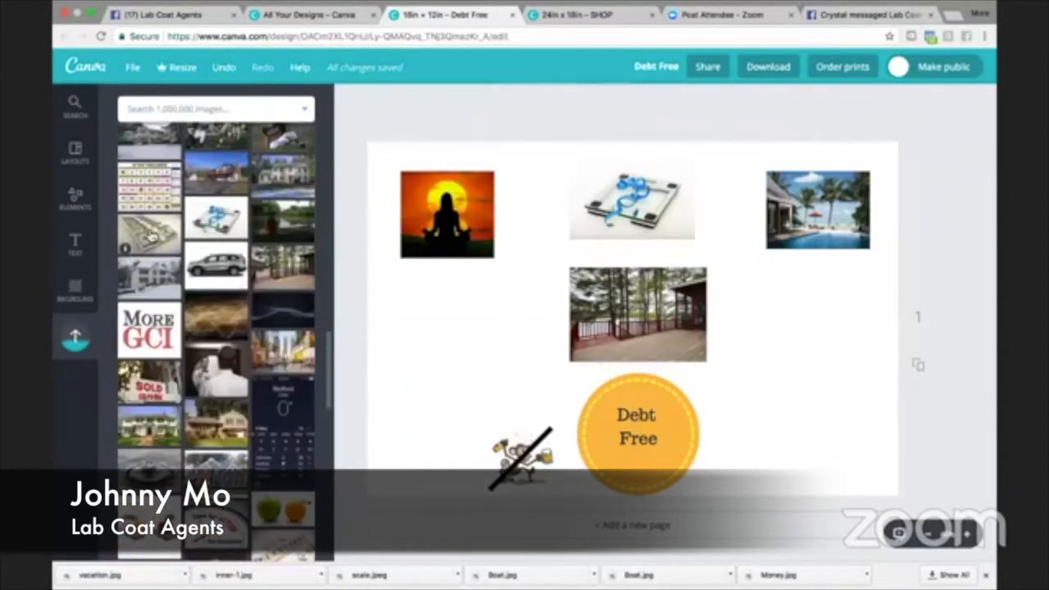
pyautogui.moveTo(149, 233); pyautogui.dragTo(815, 402)
pyautogui.moveTo(740, 366); pyautogui.dragTo(767, 382)
pyautogui.moveTo(819, 418); pyautogui.dragTo(812, 373)
pyautogui.click(803, 469)
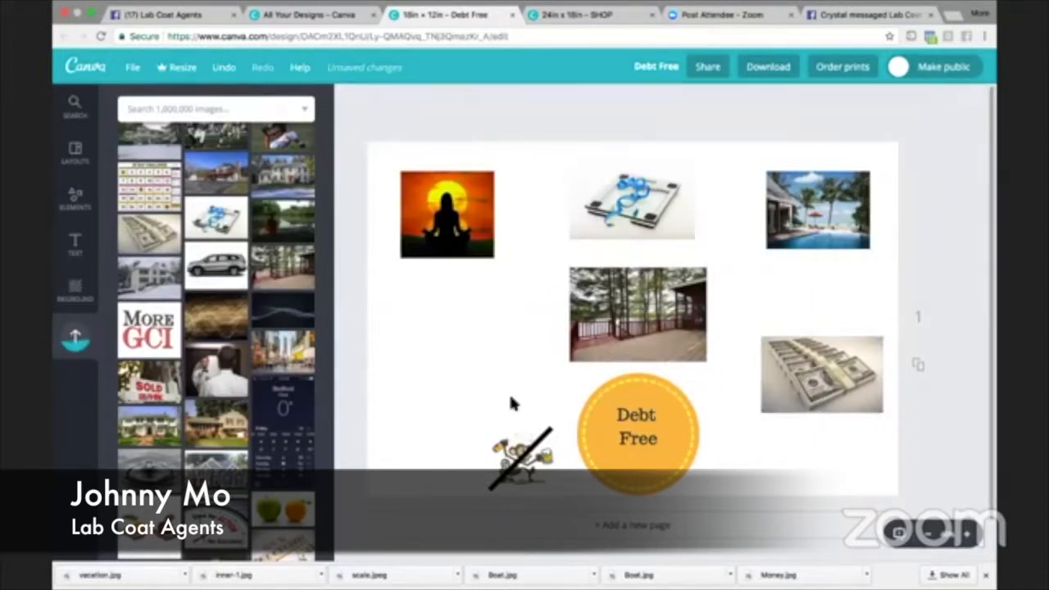
# - Add the uploaded dark blue wave picture directly beneath the meditation picture, at about the same width
pyautogui.rightClick(463, 390)
pyautogui.click(431, 378)
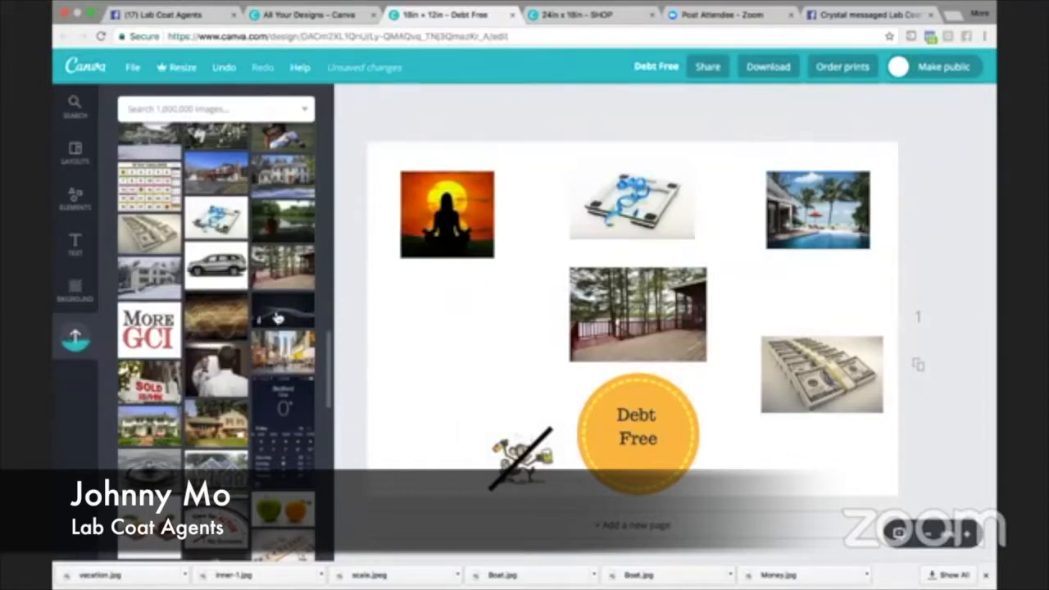
pyautogui.moveTo(277, 314); pyautogui.dragTo(436, 312)
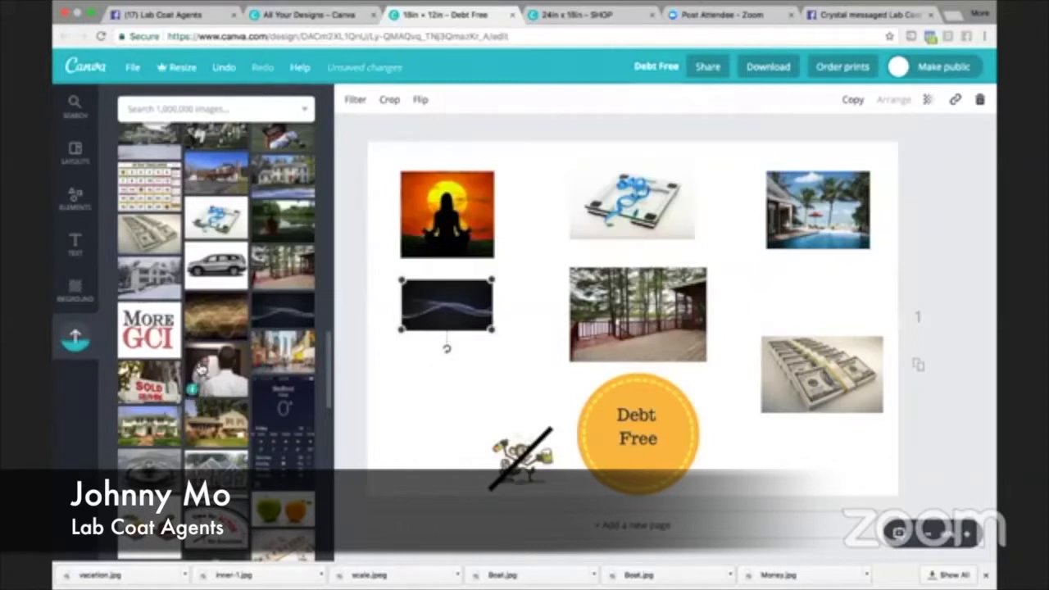
# - Upload Boat.jpg from the Vision Board folder to the image library
pyautogui.scroll(5, 202, 361)
pyautogui.scroll(8, 205, 340)
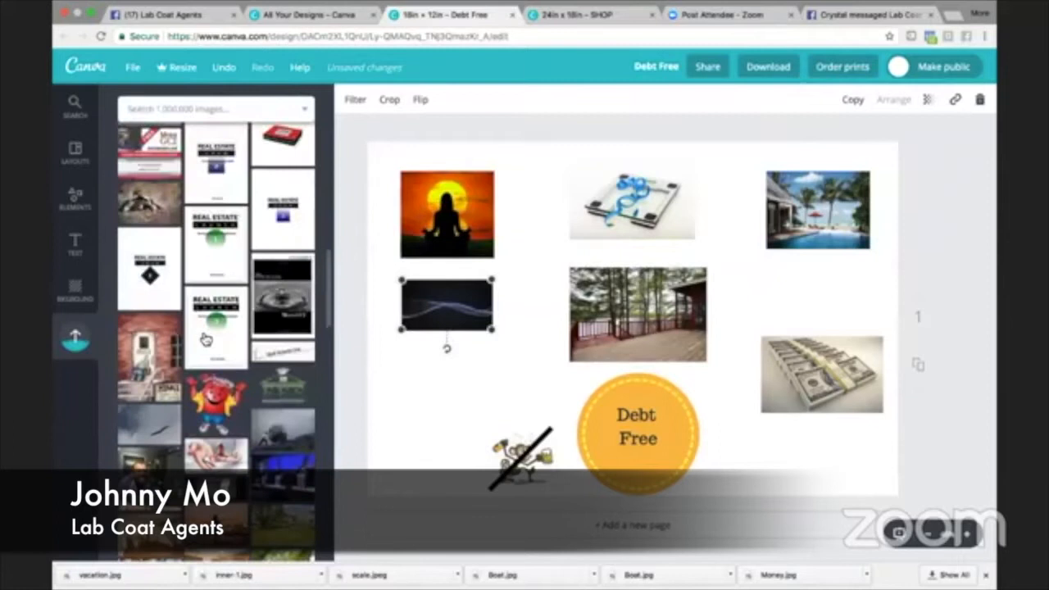
pyautogui.scroll(10, 205, 340)
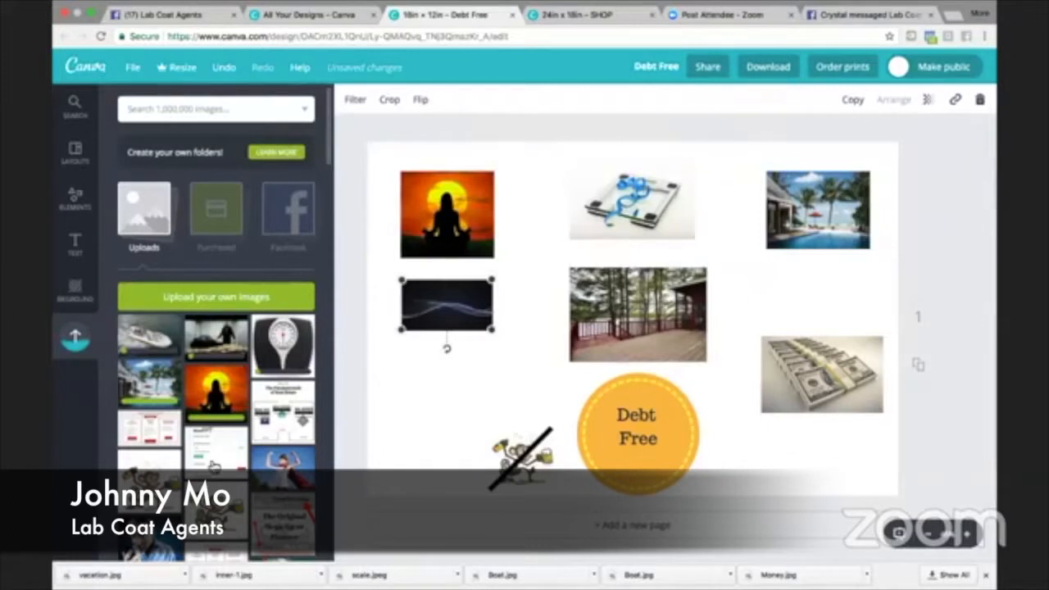
pyautogui.scroll(-3, 213, 465)
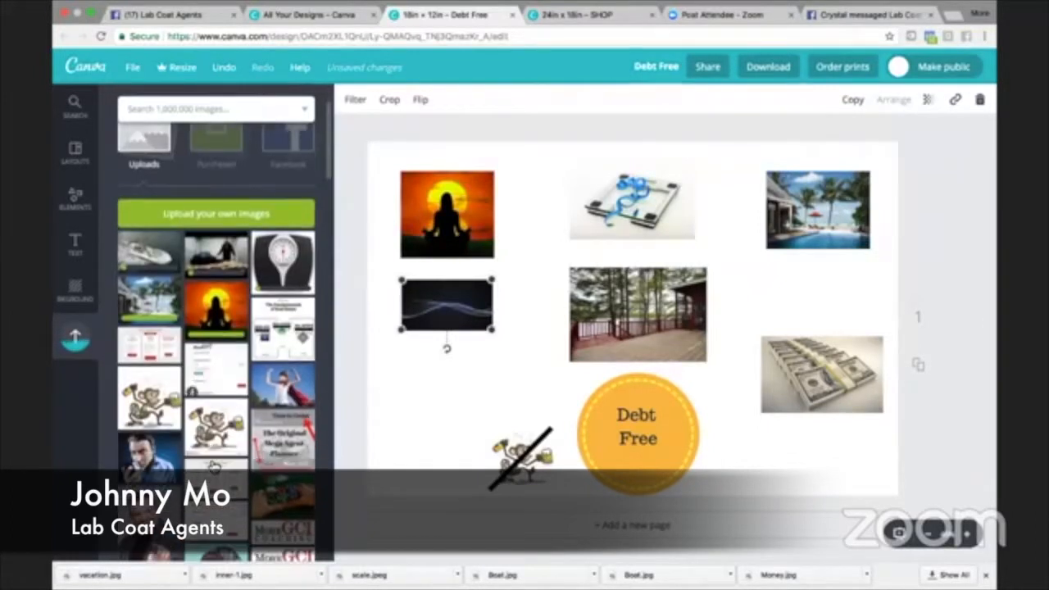
pyautogui.click(201, 216)
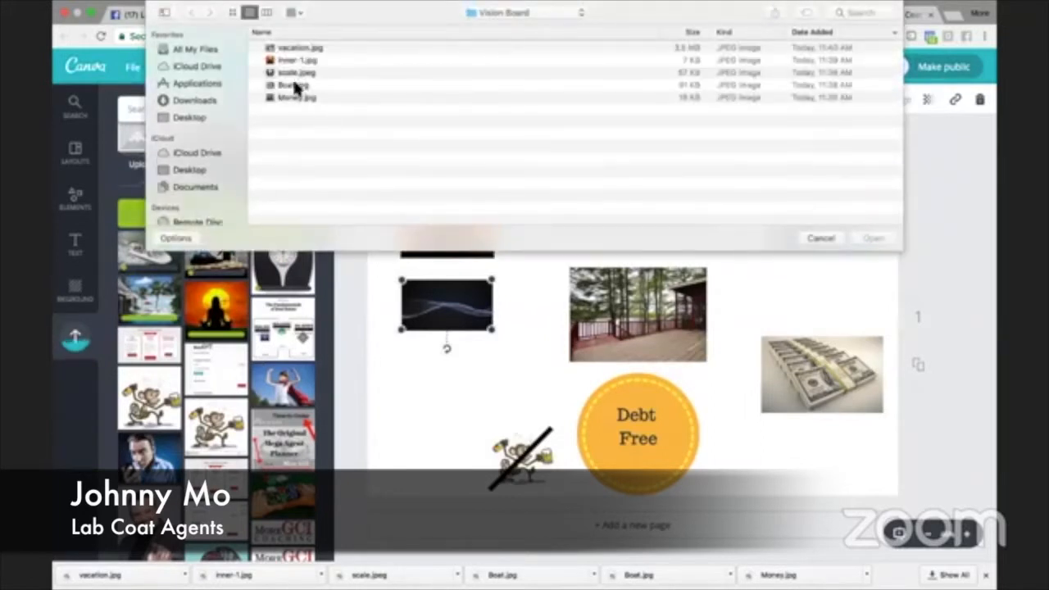
pyautogui.doubleClick(295, 86)
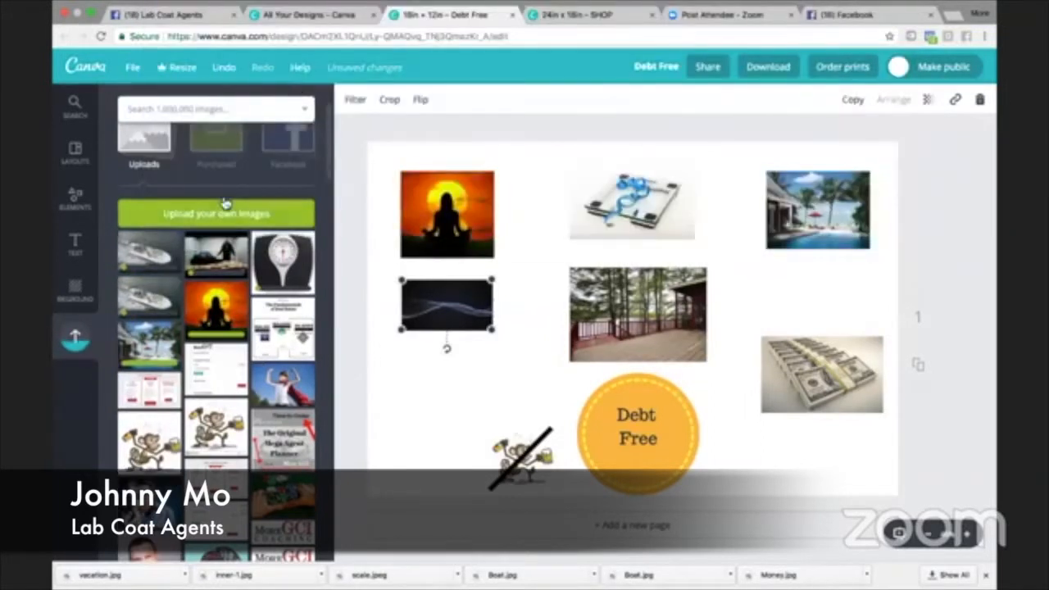
# - Look through the uploaded images for further pictures that suit the vision board
pyautogui.scroll(-5, 141, 372)
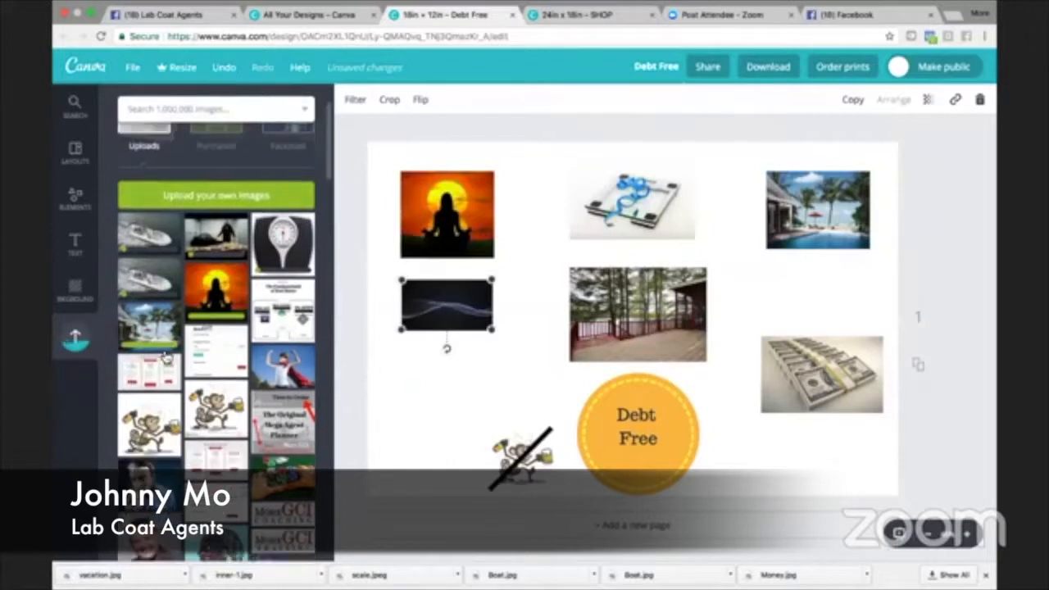
pyautogui.scroll(-10, 166, 357)
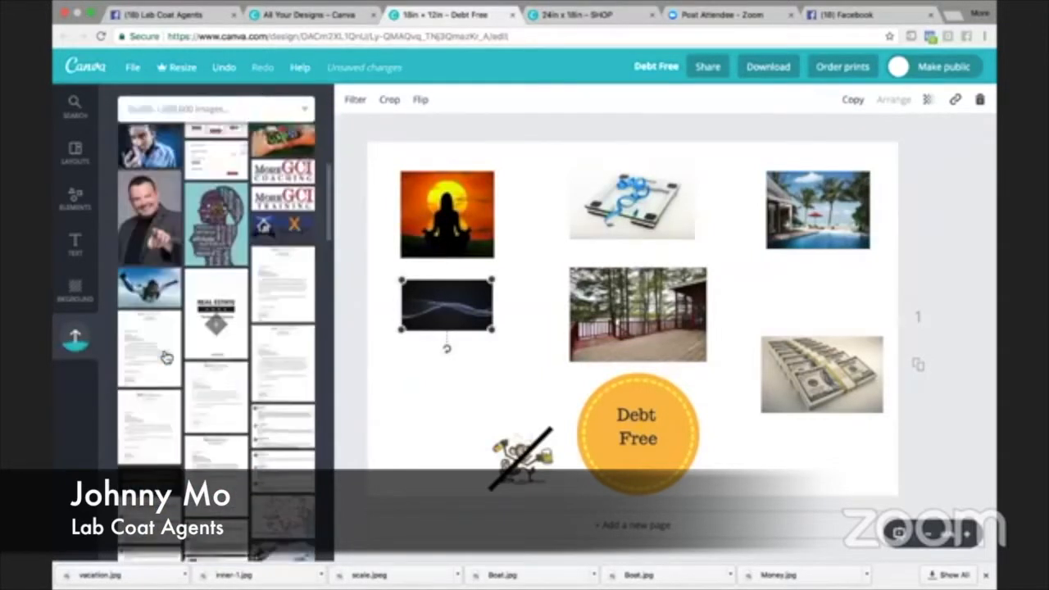
pyautogui.scroll(-10, 166, 357)
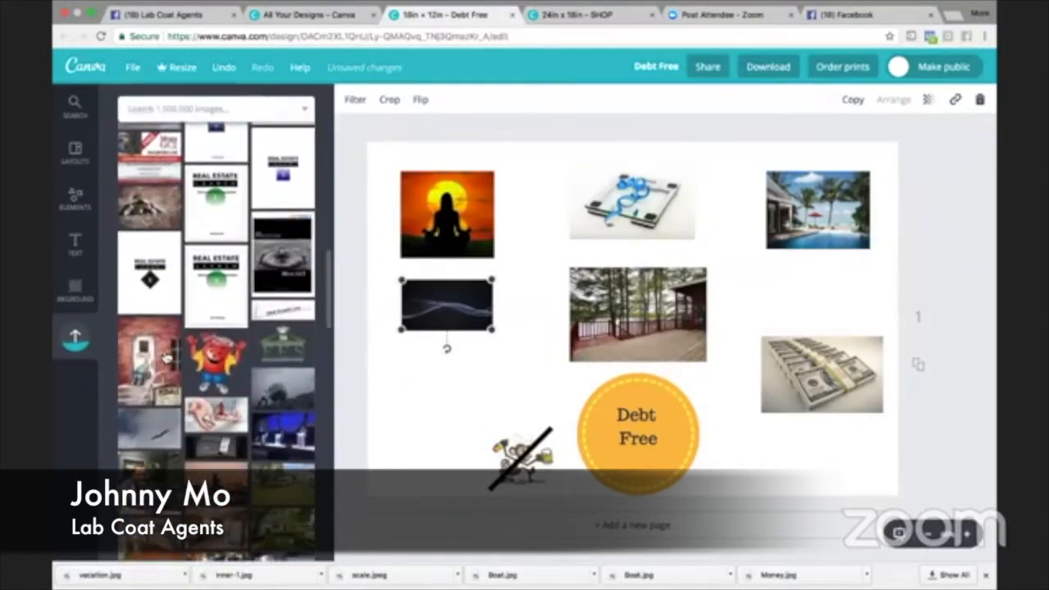
pyautogui.scroll(-10, 167, 357)
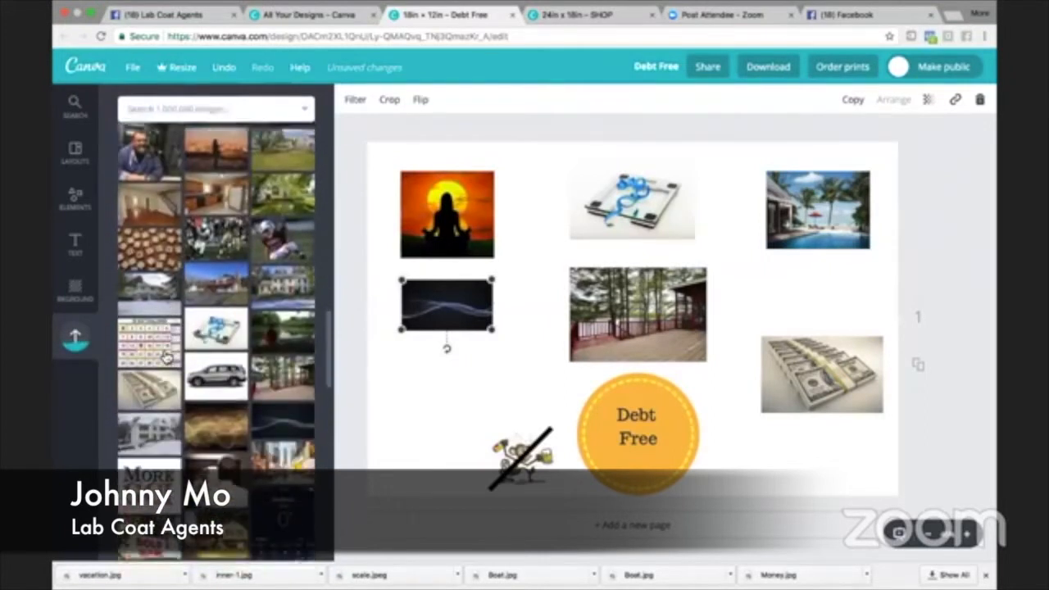
pyautogui.scroll(-10, 166, 356)
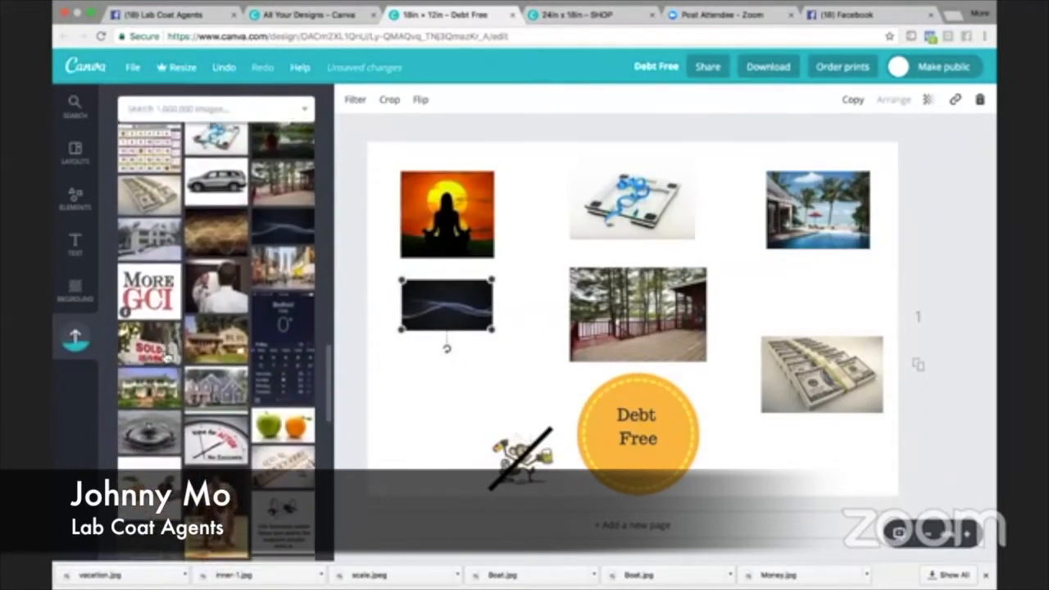
pyautogui.scroll(-10, 167, 356)
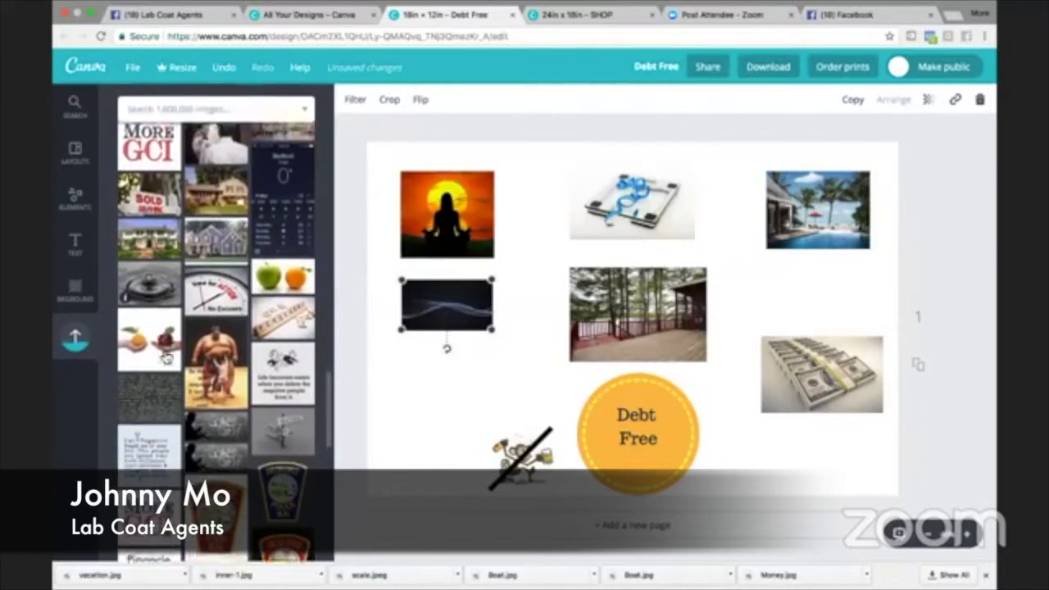
pyautogui.scroll(-3, 166, 356)
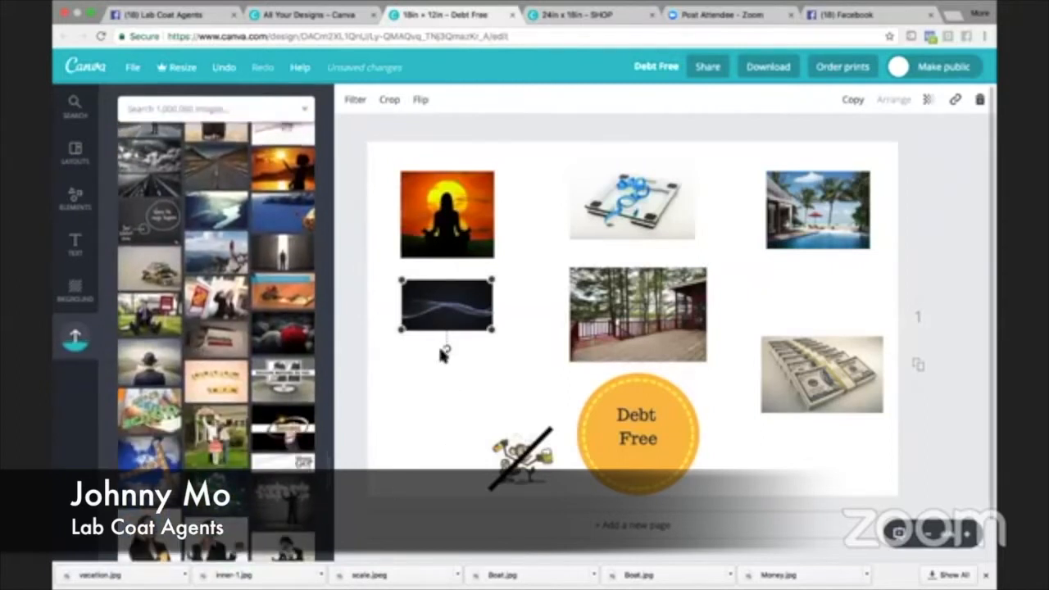
# - Move the wave picture slightly down and add the subheading text "New Lake House" over the lower edge of the deck picture
pyautogui.moveTo(443, 307); pyautogui.dragTo(442, 321)
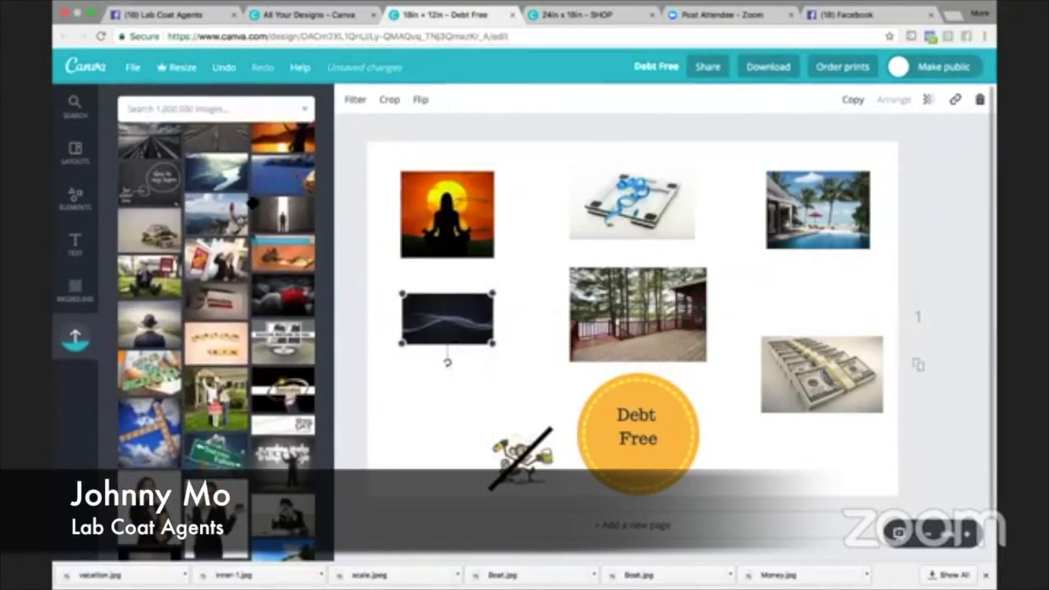
pyautogui.click(75, 242)
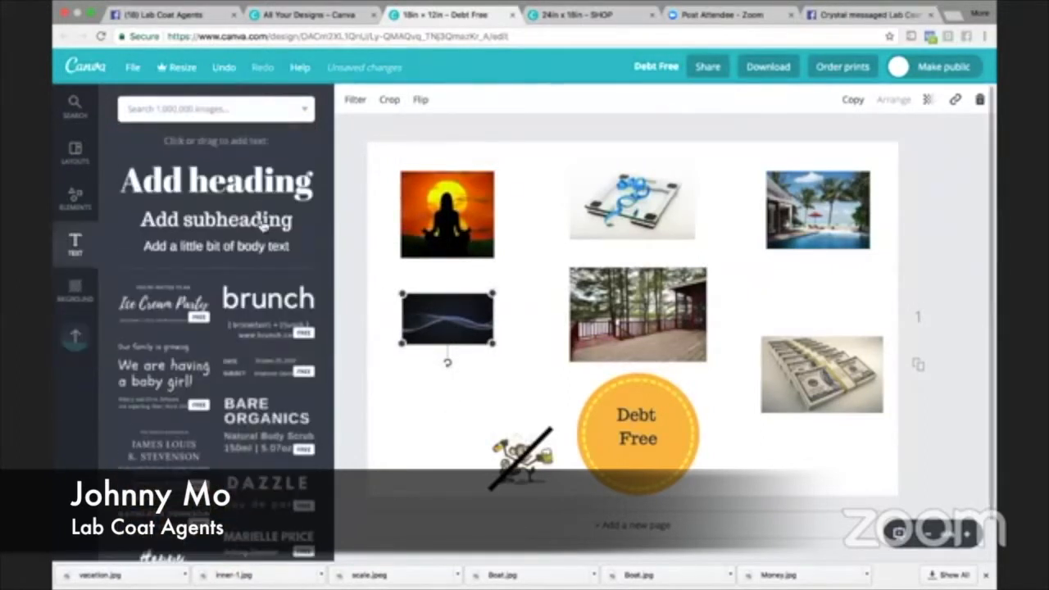
pyautogui.click(392, 250)
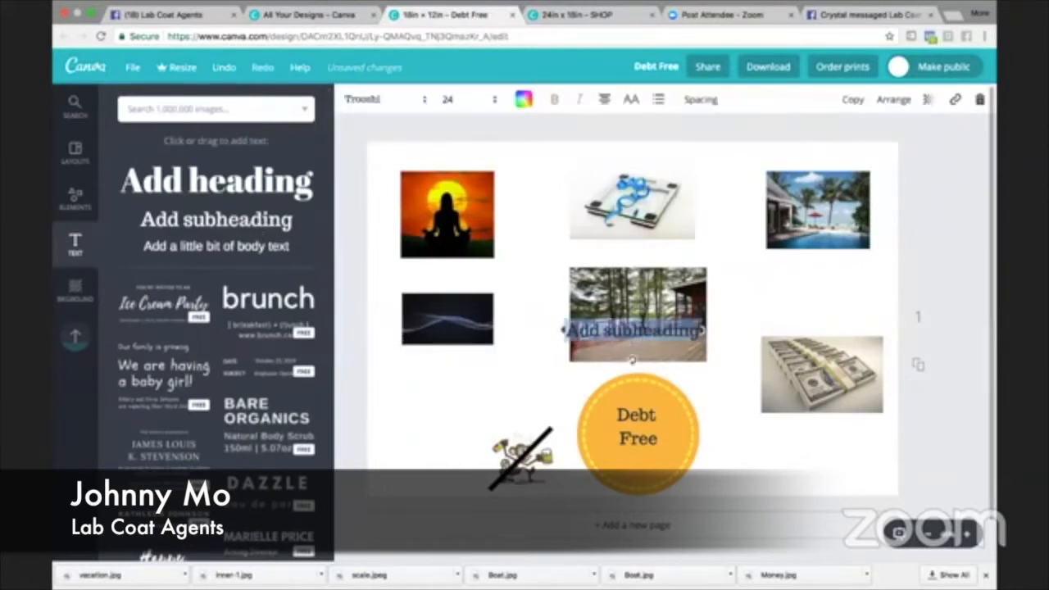
pyautogui.moveTo(649, 315); pyautogui.dragTo(661, 336)
pyautogui.write('New')
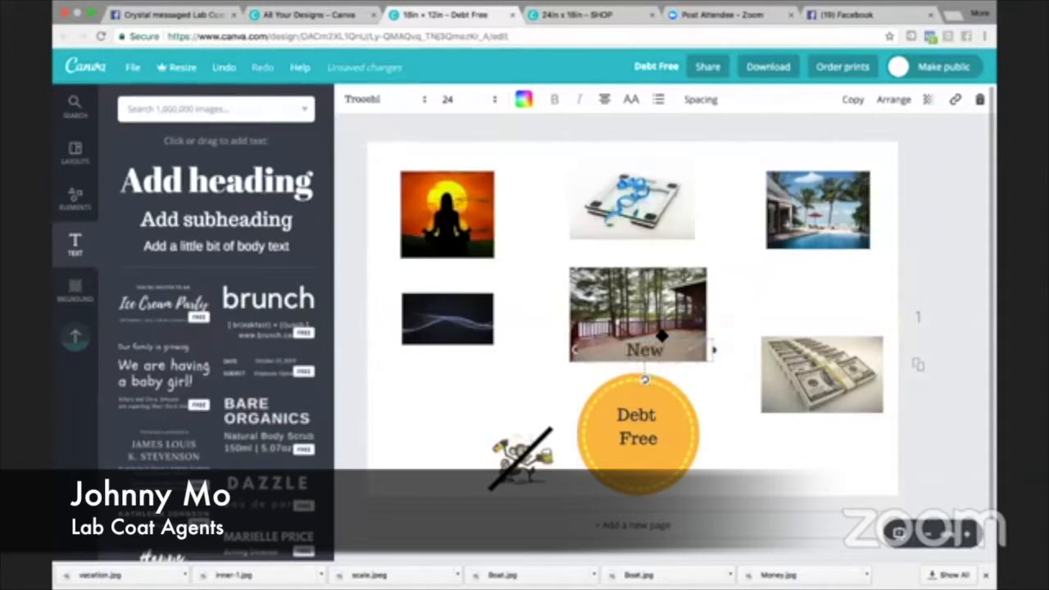
pyautogui.write(' Lake House')
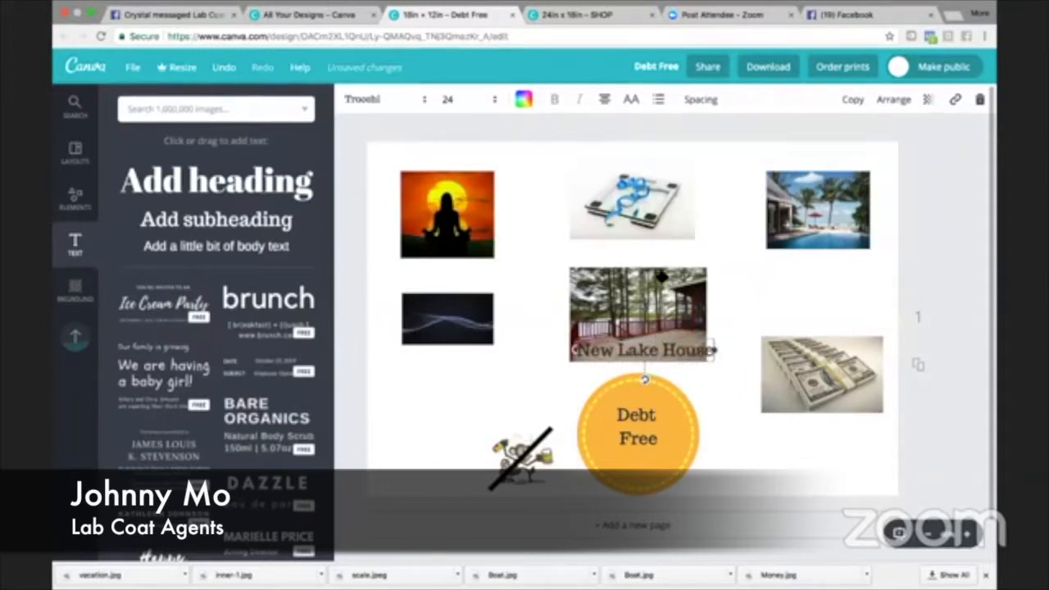
# - Add the subheading text "Healthy Living" directly beneath the scale picture
pyautogui.click(236, 226)
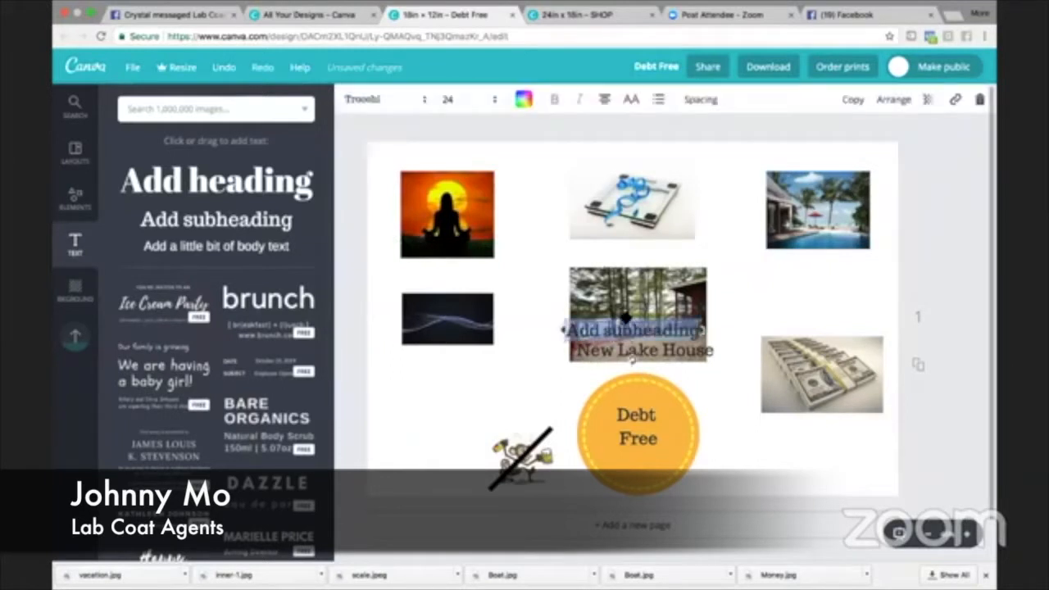
pyautogui.moveTo(631, 358); pyautogui.dragTo(639, 277)
pyautogui.write('Healthy')
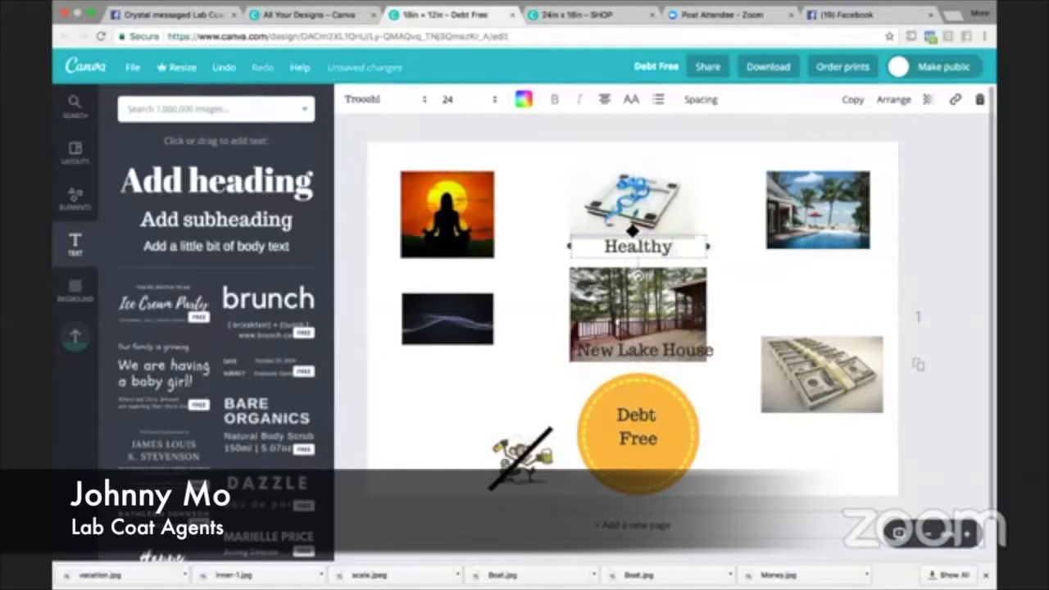
pyautogui.write(' Living')
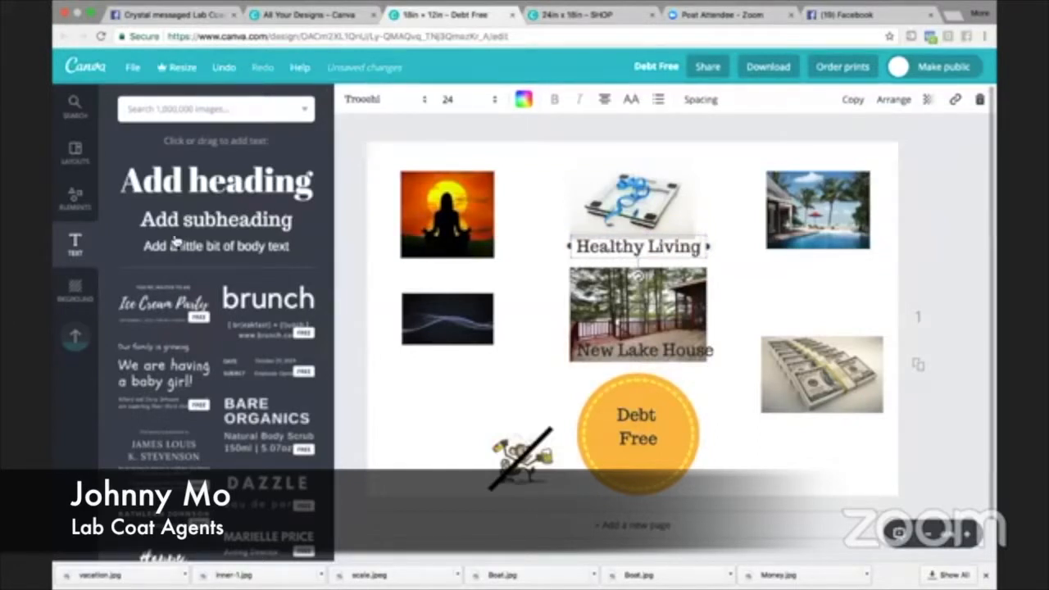
# - Add the subheading text "Vacation" beneath the pool picture
pyautogui.click(296, 219)
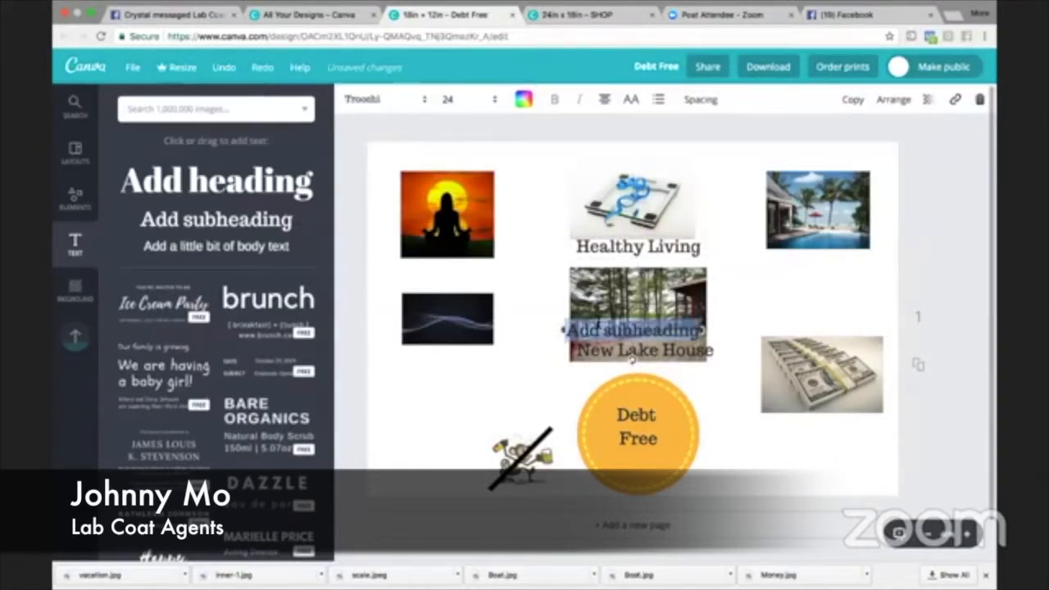
pyautogui.write('ation')
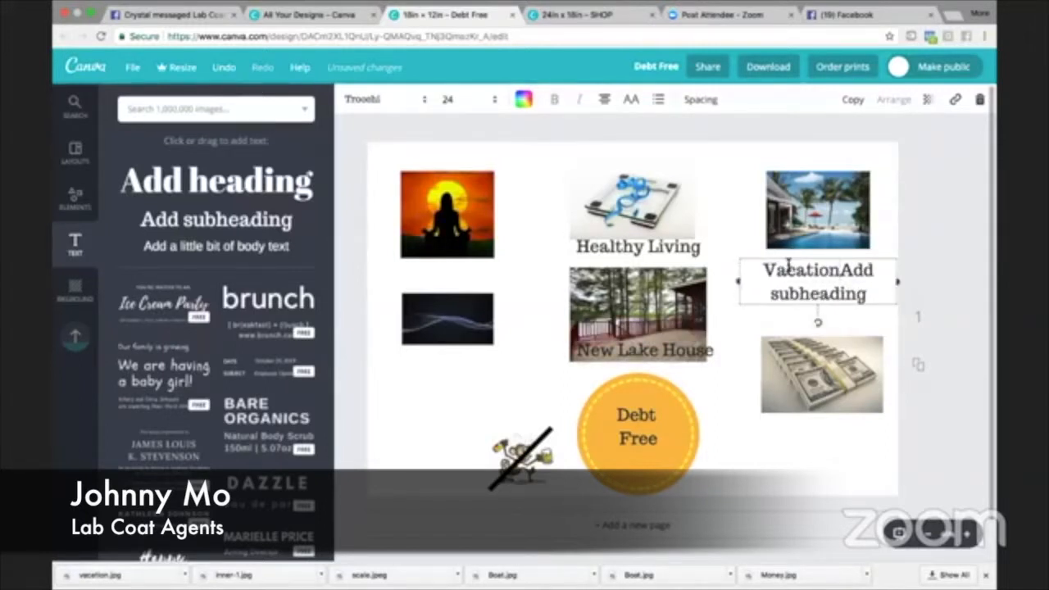
pyautogui.press('super+shift+Down')
pyautogui.write('ing')
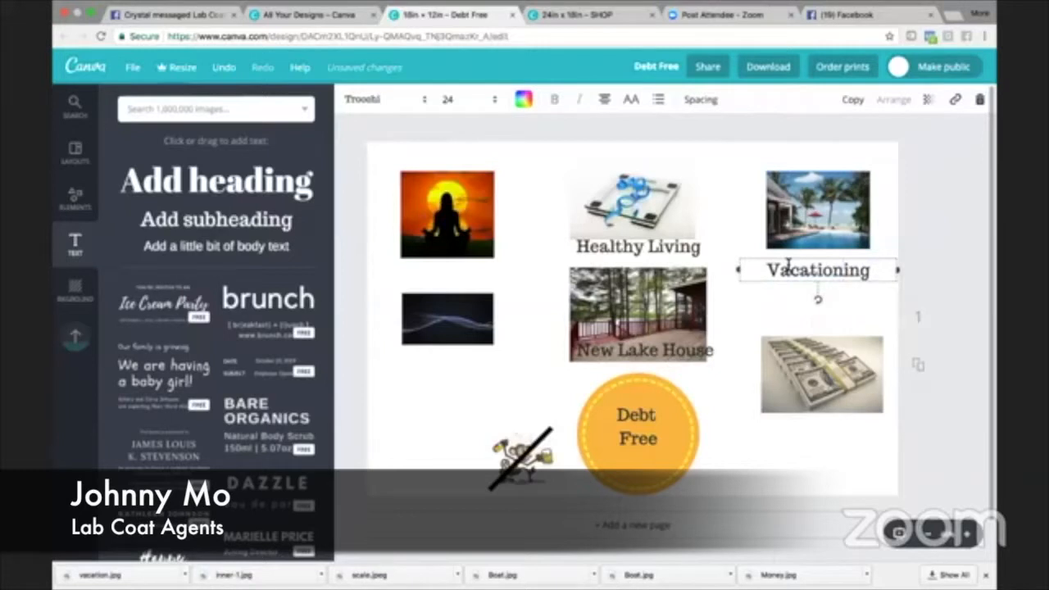
pyautogui.press('BackSpace')
pyautogui.press('BackSpace')
pyautogui.press('BackSpace')
pyautogui.press('BackSpace')
pyautogui.press('BackSpace')
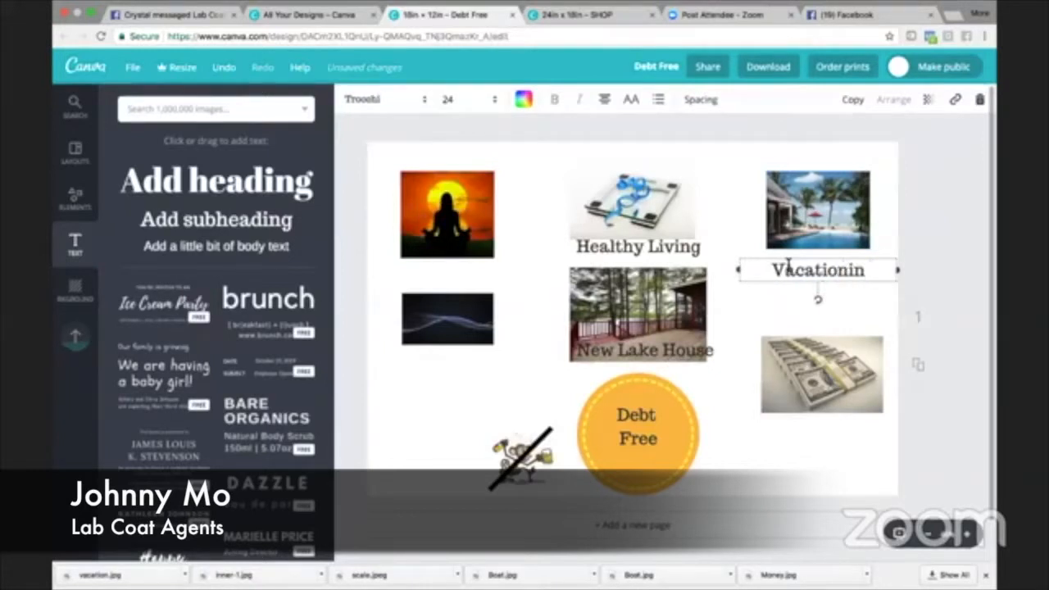
pyautogui.write('on')
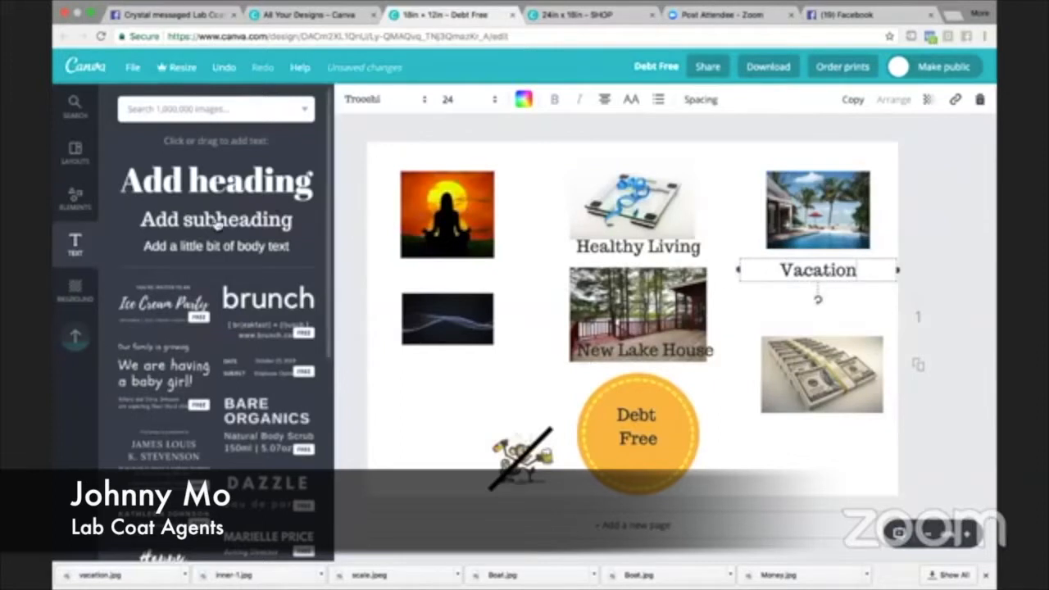
pyautogui.click(442, 424)
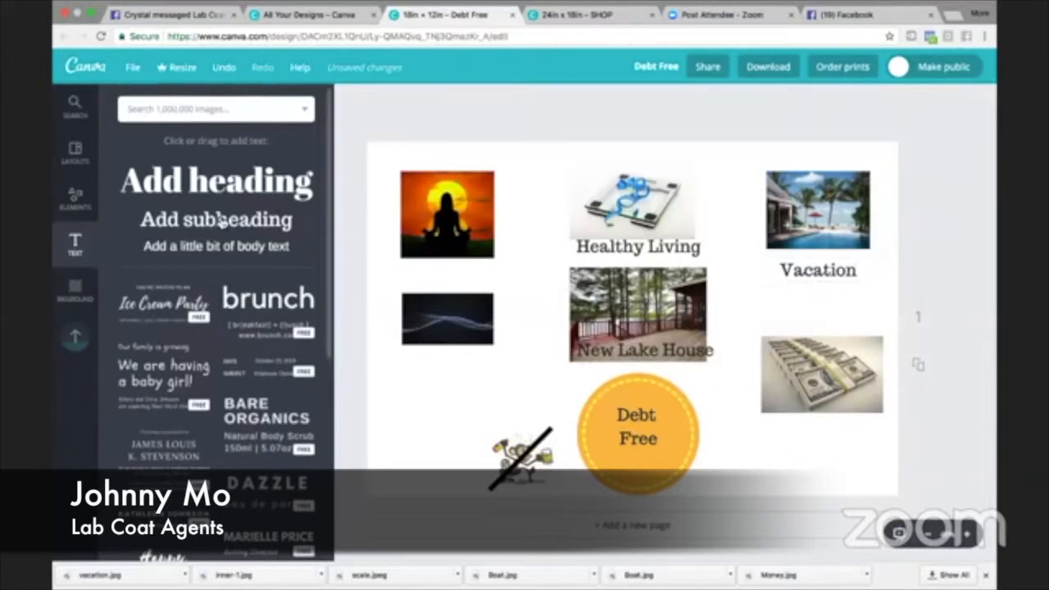
# - Add the subheading text "50k savings" beneath the picture of stacked dollar bills
pyautogui.moveTo(335, 235); pyautogui.dragTo(787, 420)
pyautogui.write('50')
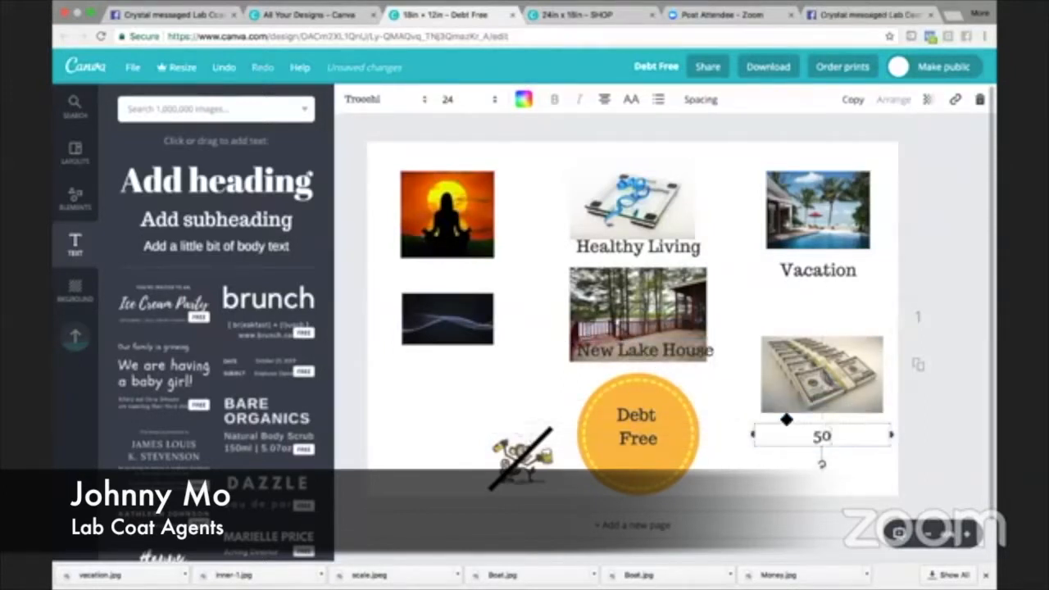
pyautogui.write('k savings')
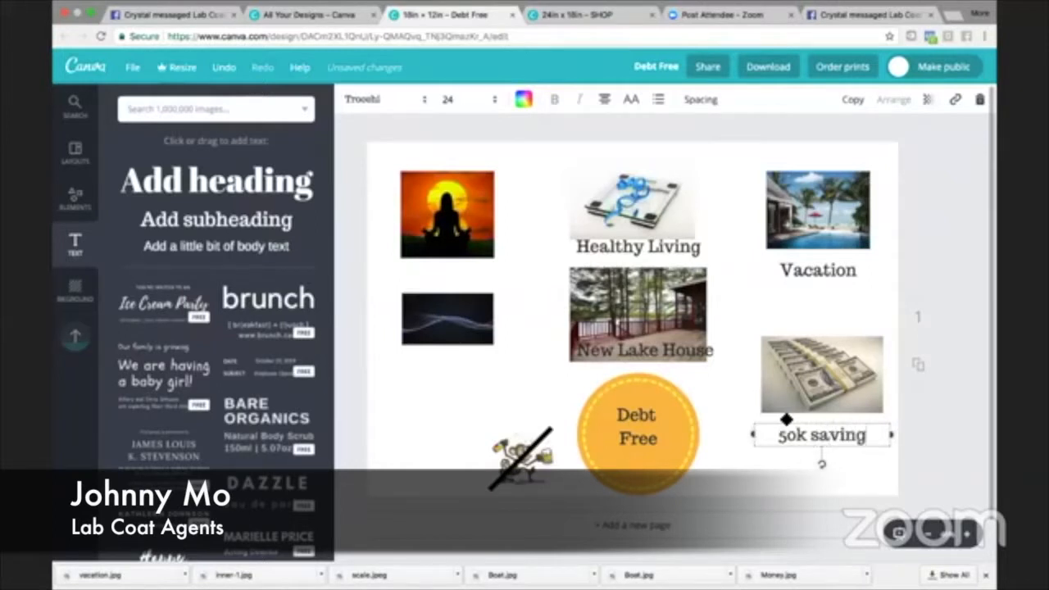
# - Move the "Debt Free" text slightly lower within the orange circle
pyautogui.click(620, 416)
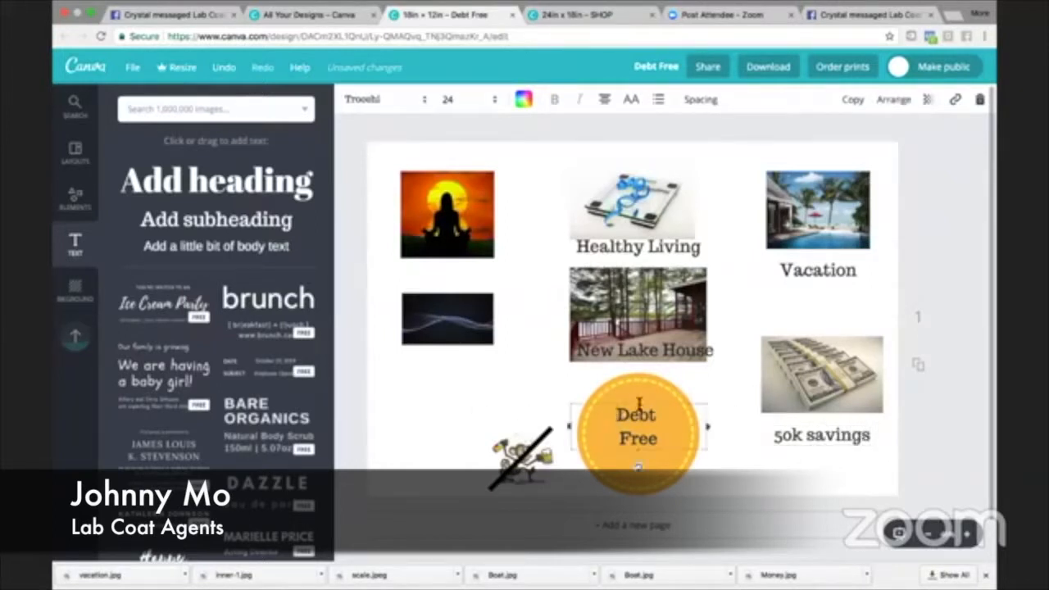
pyautogui.moveTo(642, 405); pyautogui.dragTo(641, 412)
pyautogui.click(506, 393)
# - Add the subheading text "Clarity" beneath the dark blue wave picture
pyautogui.click(197, 218)
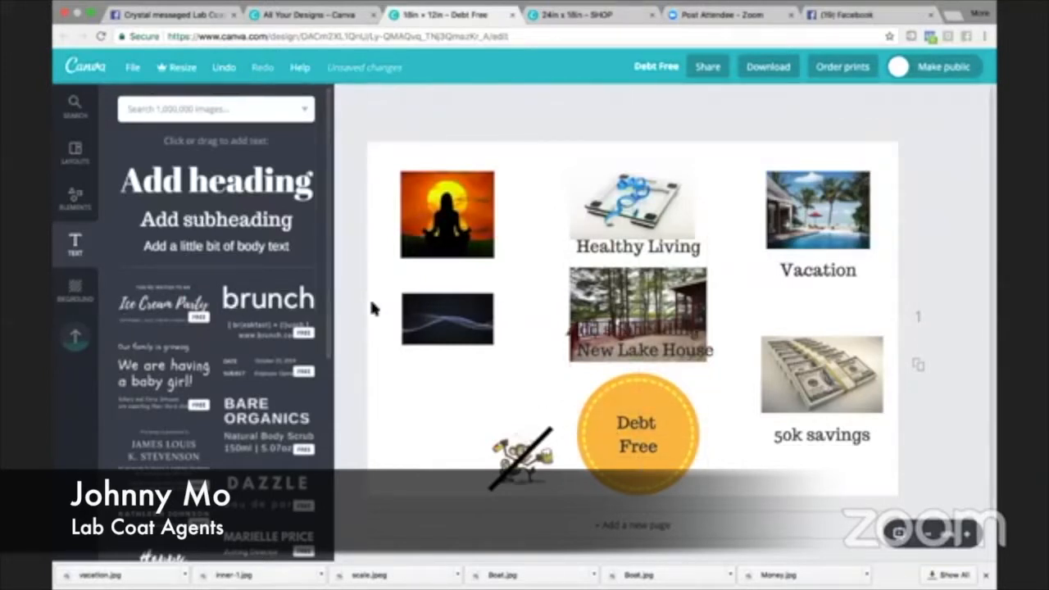
pyautogui.moveTo(598, 319); pyautogui.dragTo(419, 348)
pyautogui.write('Claritu')
pyautogui.press('BackSpace')
pyautogui.write('y')
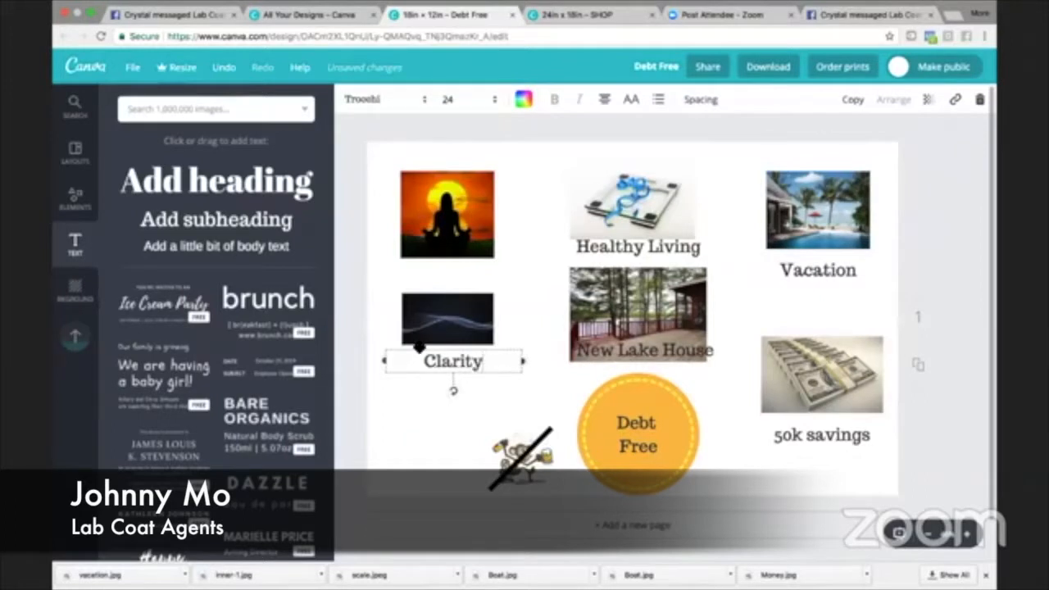
pyautogui.click(430, 395)
# - Add the subheading text "Inner Peace" between the meditation picture and the wave picture
pyautogui.moveTo(391, 263); pyautogui.dragTo(492, 274)
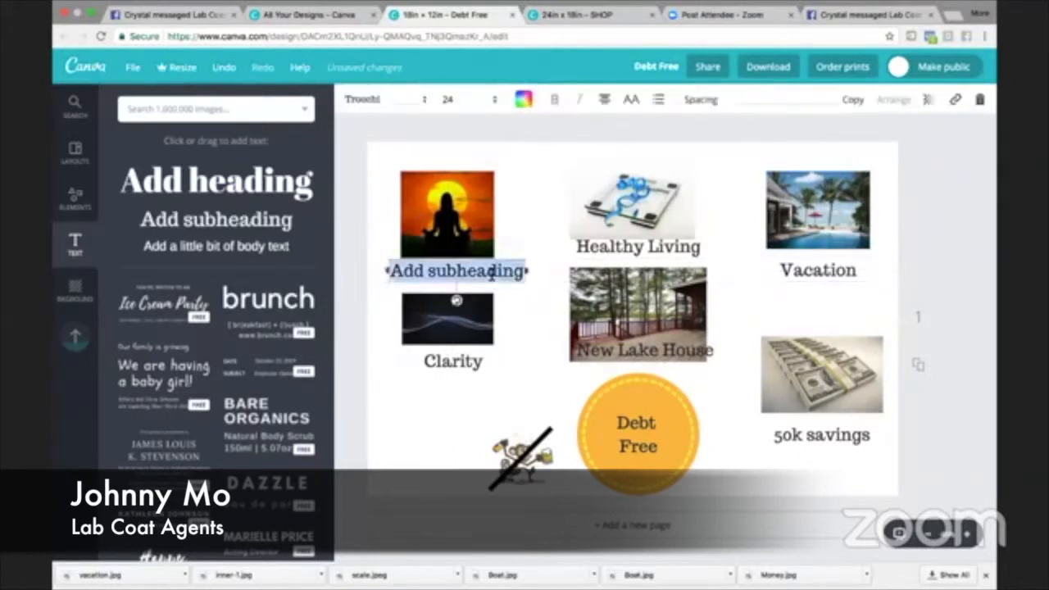
pyautogui.write('Inner Peace')
pyautogui.click(450, 406)
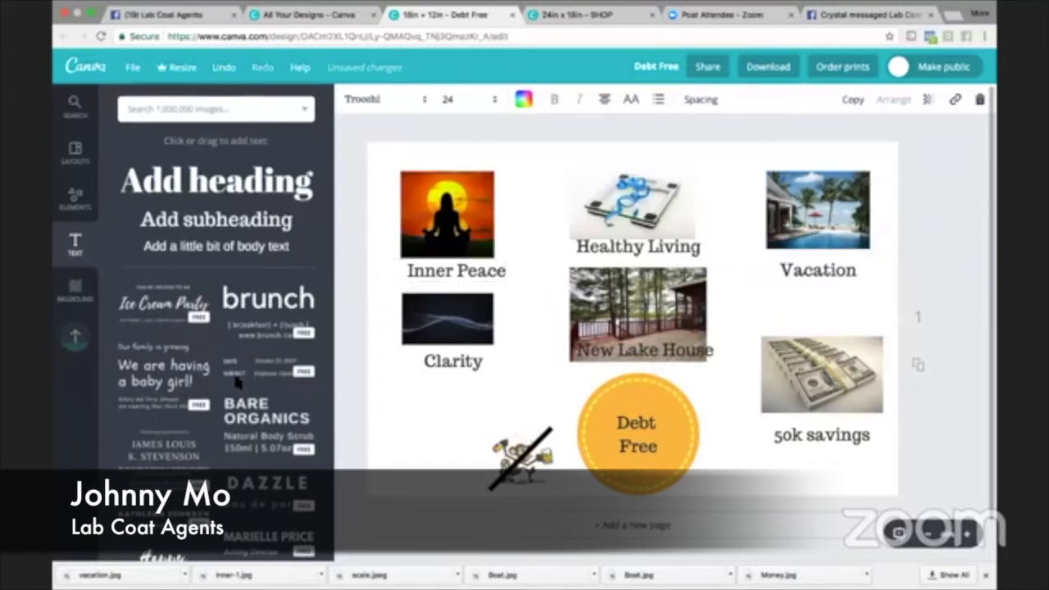
# - Browse the uploaded images for another picture to put on the vision board
pyautogui.click(79, 336)
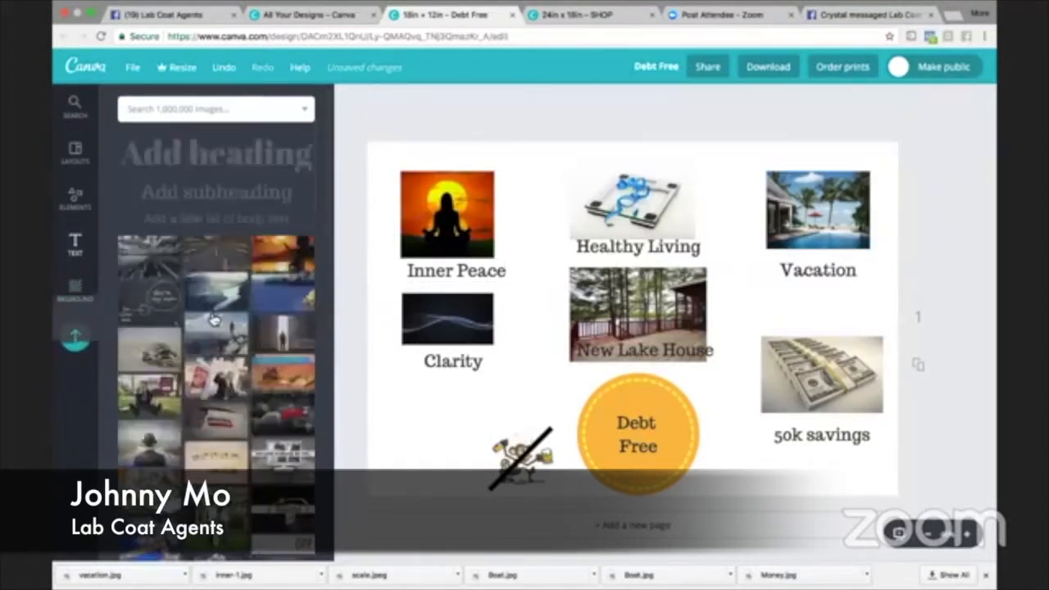
pyautogui.scroll(-3, 215, 320)
pyautogui.scroll(-10, 214, 320)
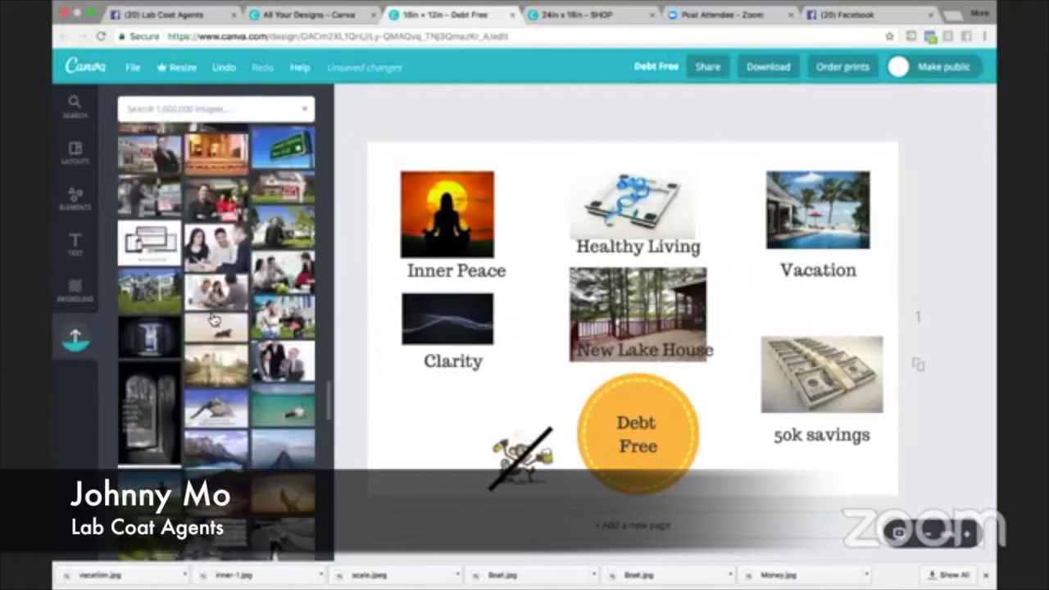
pyautogui.scroll(-10, 214, 320)
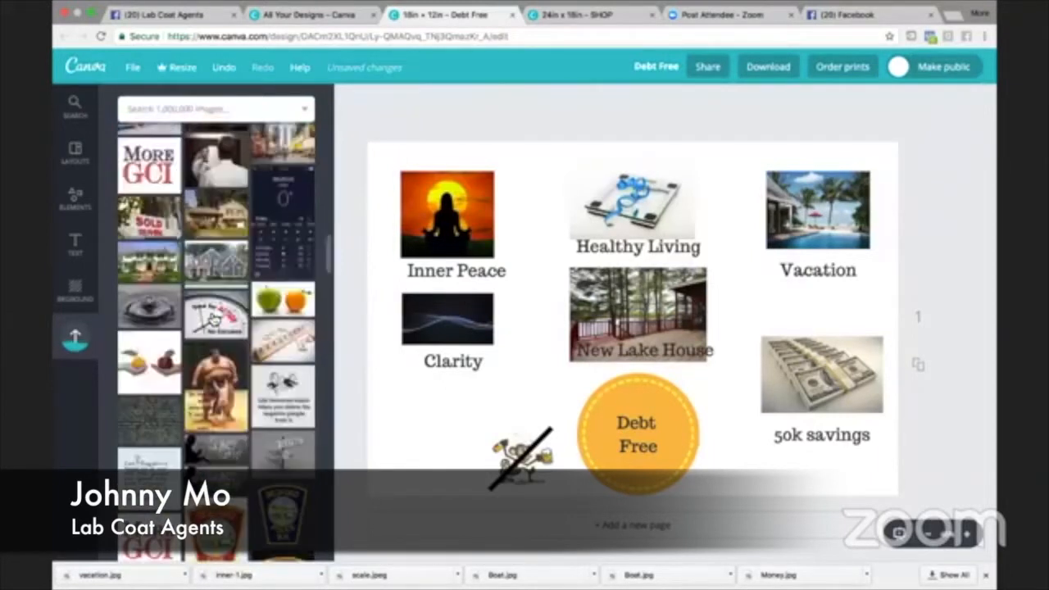
pyautogui.scroll(15, 213, 317)
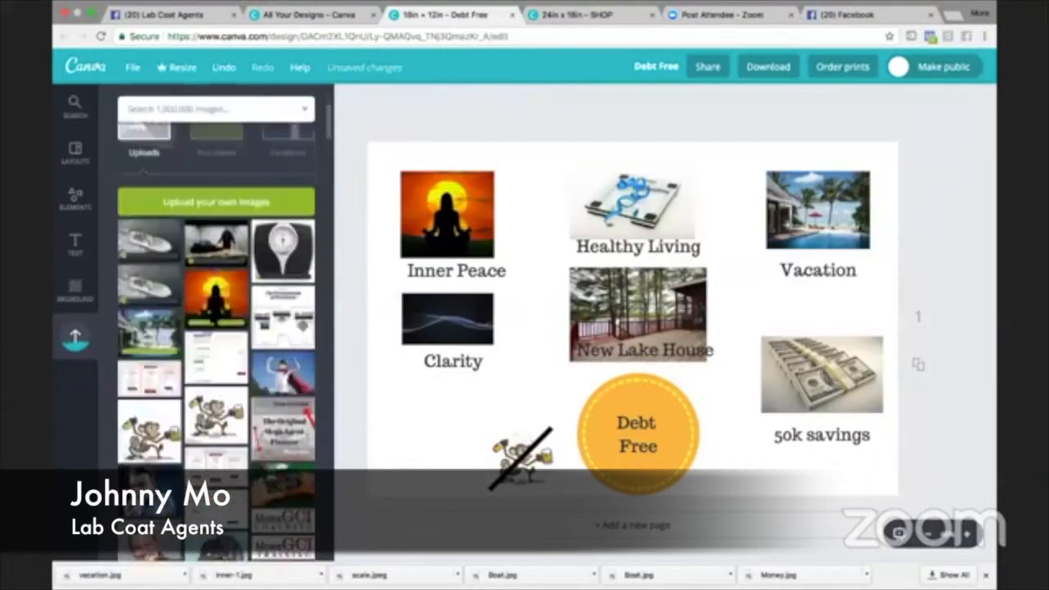
pyautogui.scroll(-1, 214, 320)
pyautogui.scroll(1, 333, 315)
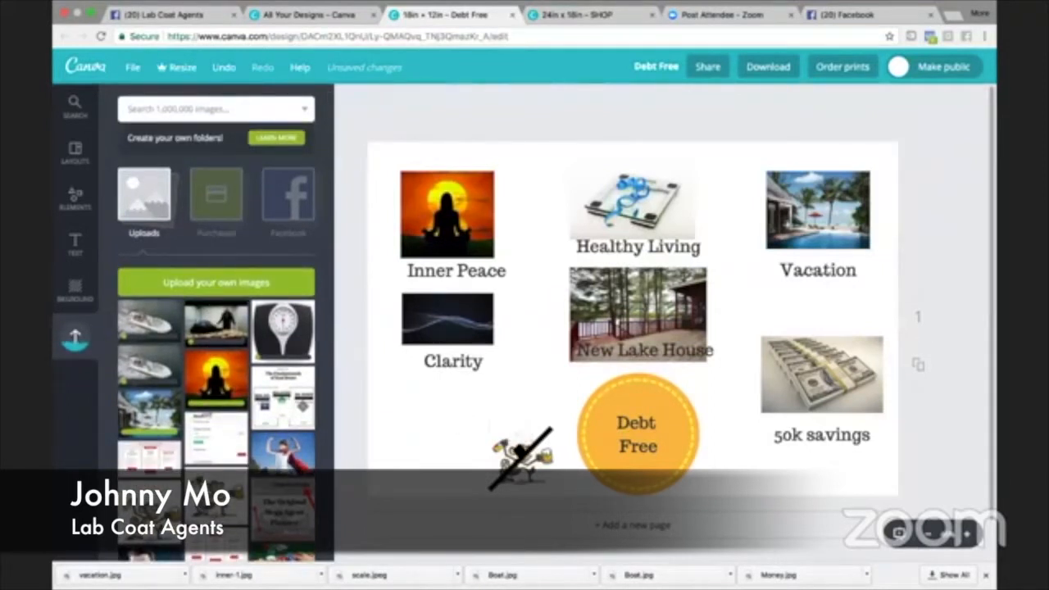
# - Move the crossed-out monkey picture together with its diagonal line to the empty space below the "Clarity" label
pyautogui.moveTo(521, 455); pyautogui.dragTo(453, 430)
pyautogui.moveTo(520, 459); pyautogui.dragTo(451, 429)
# - Shrink the orange circle slightly and move the "Debt Free" text up to centre it inside
pyautogui.click(668, 464)
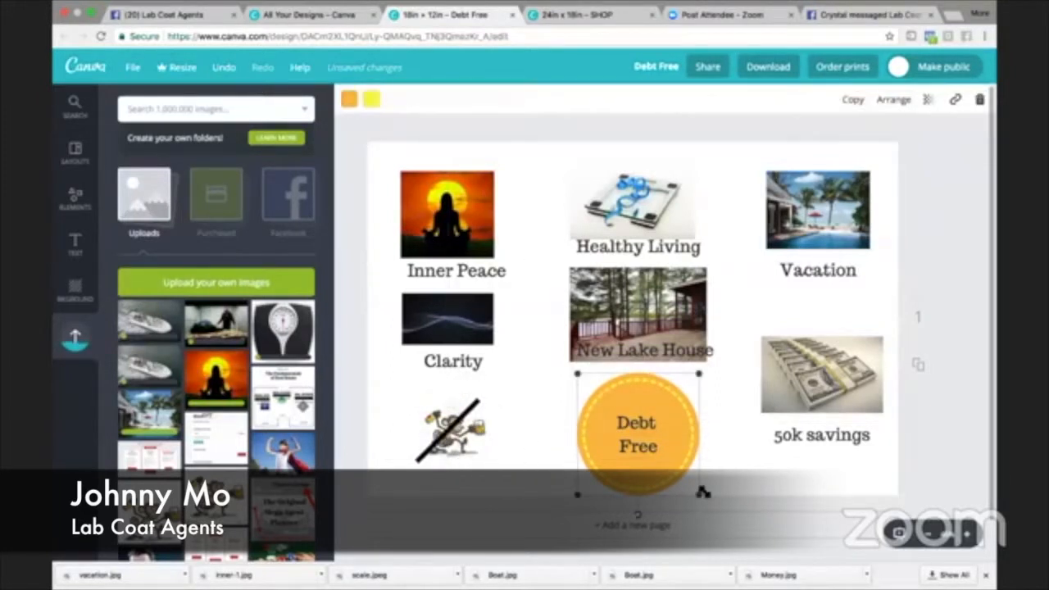
pyautogui.moveTo(700, 494); pyautogui.dragTo(689, 485)
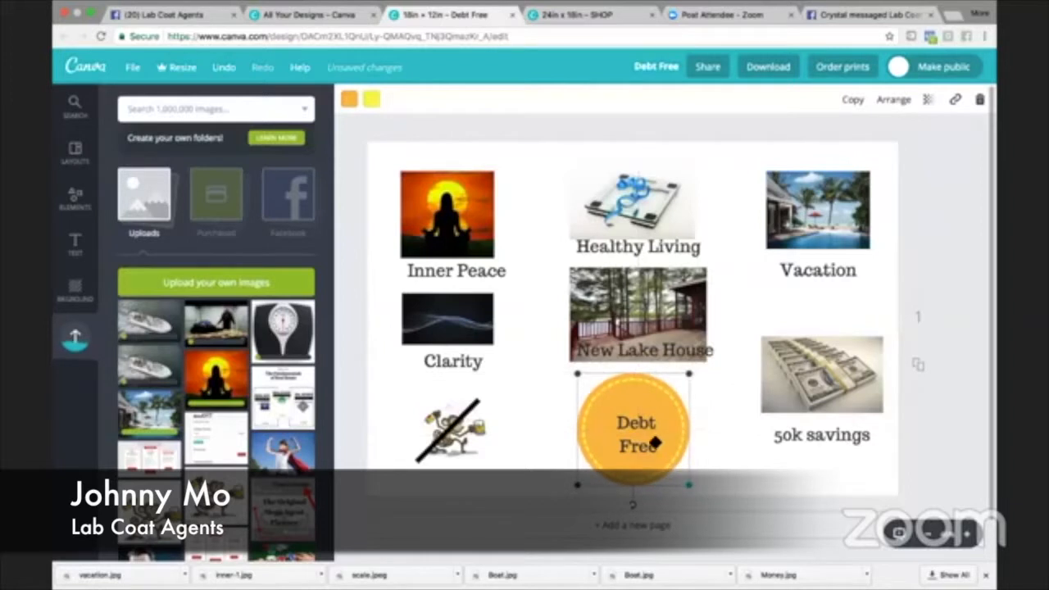
pyautogui.moveTo(644, 443); pyautogui.dragTo(643, 436)
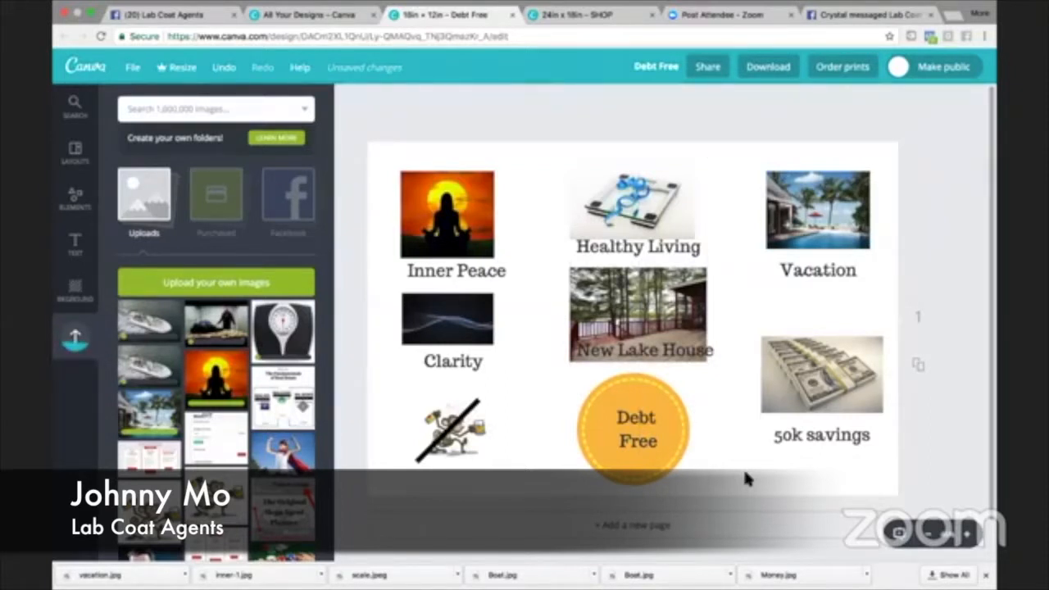
# - Centre the "New Lake House" label on the deck picture and move the "Vacation" label up against the pool picture
pyautogui.click(704, 348)
pyautogui.moveTo(699, 337); pyautogui.dragTo(691, 337)
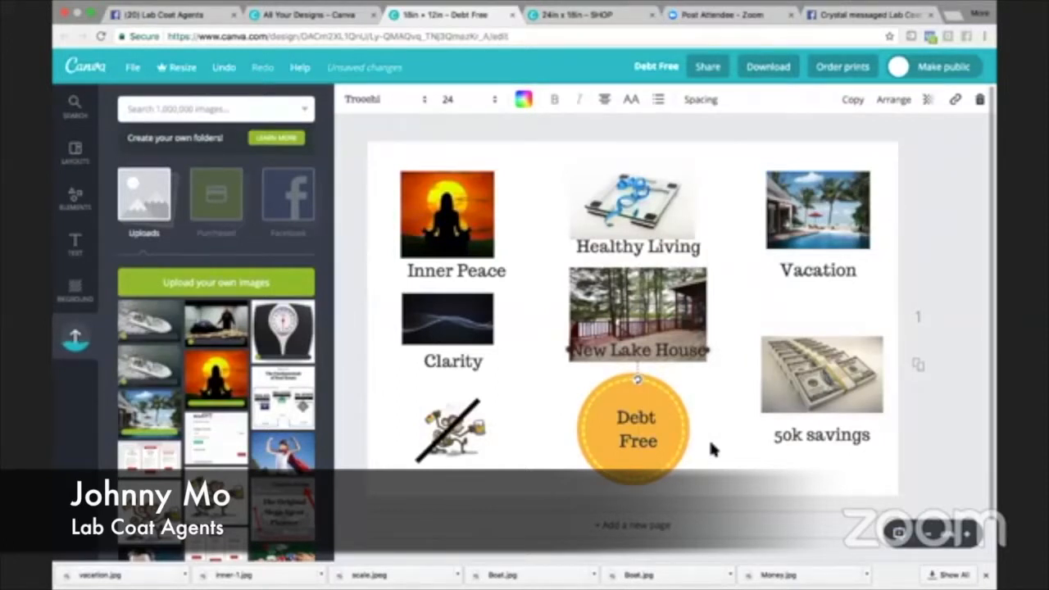
pyautogui.click(820, 264)
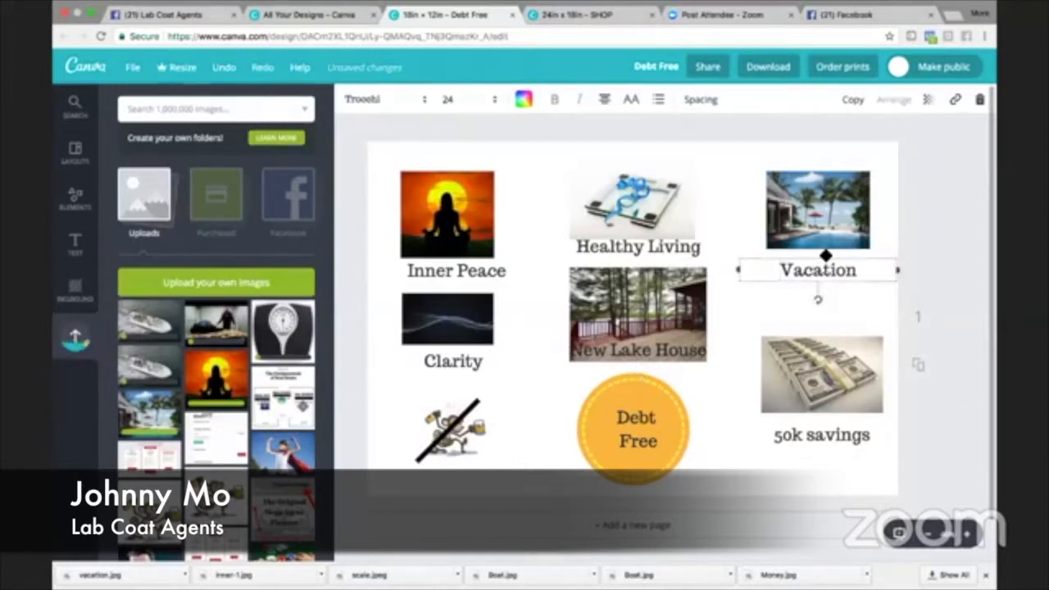
pyautogui.moveTo(820, 266); pyautogui.dragTo(821, 257)
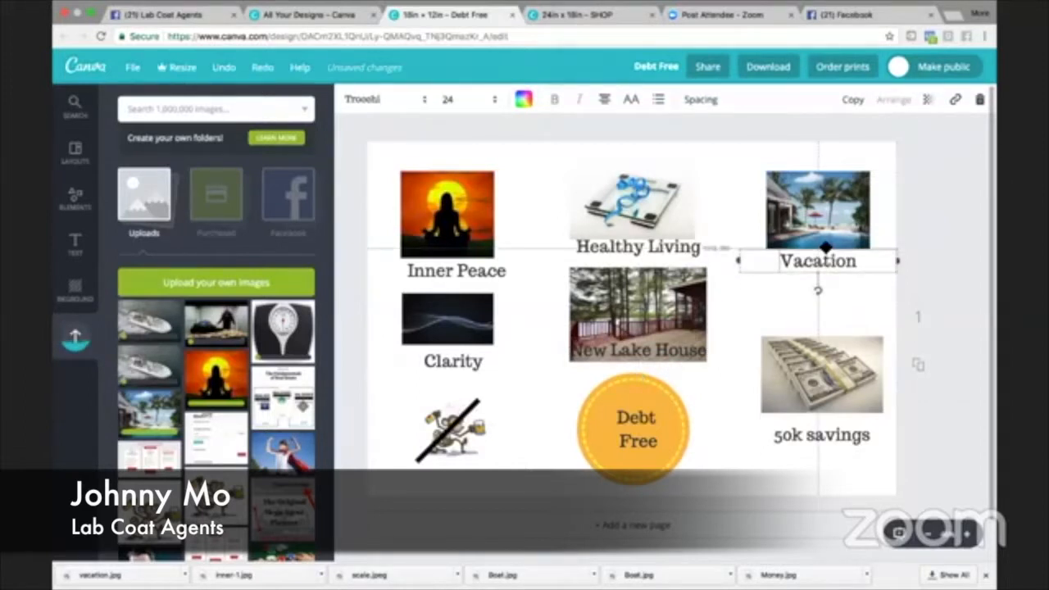
pyautogui.click(721, 421)
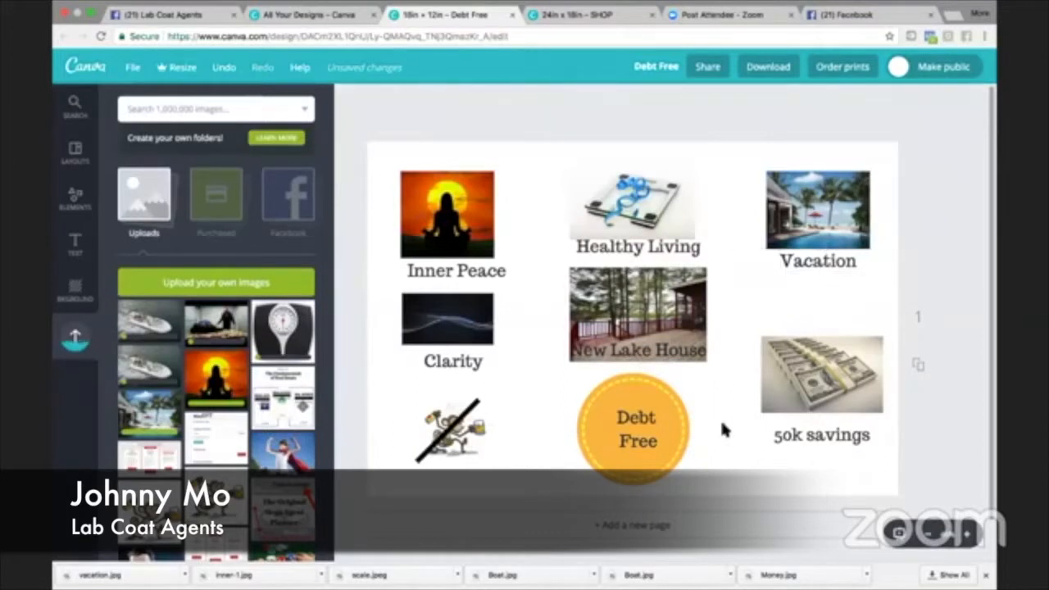
pyautogui.hotkey('ctrl', 'a')
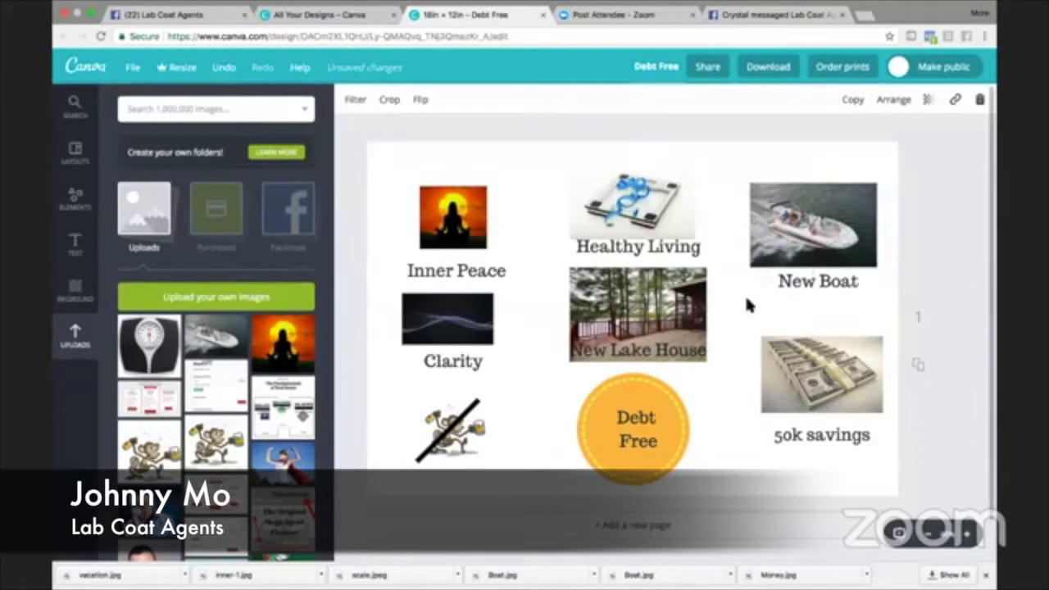
pyautogui.click(744, 304)
pyautogui.click(785, 235)
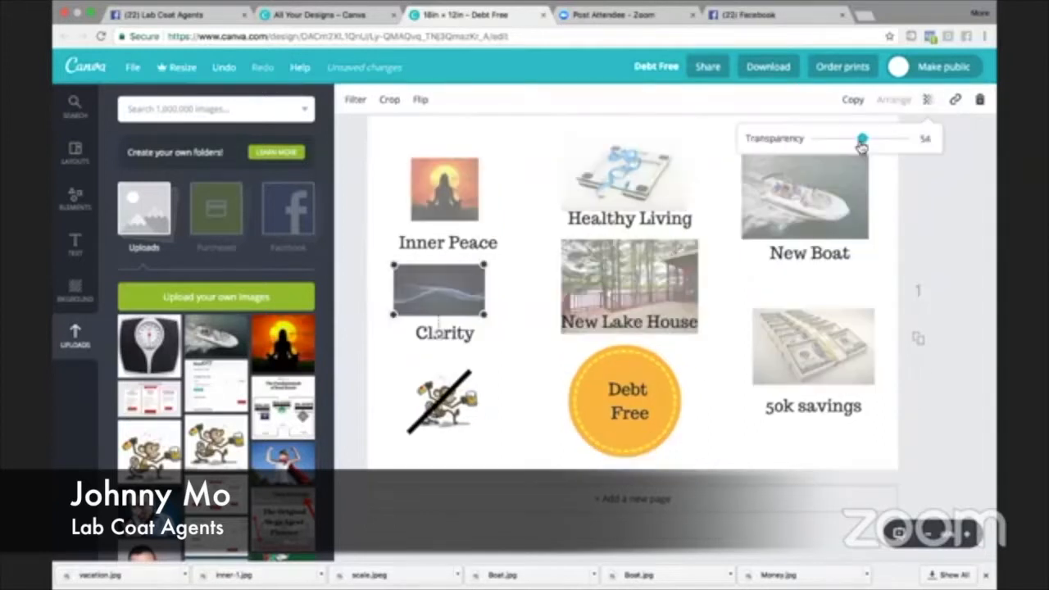
# - Fade the goal pictures to roughly half transparency, using 46 for the Clarity picture and 48 for the monkey picture
pyautogui.moveTo(862, 142); pyautogui.dragTo(856, 141)
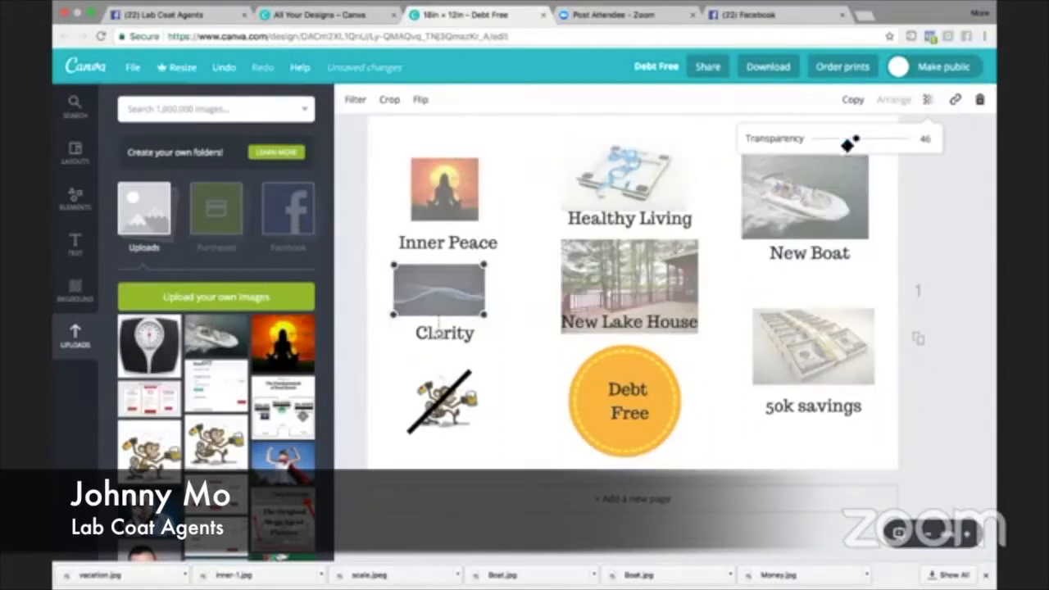
pyautogui.click(443, 397)
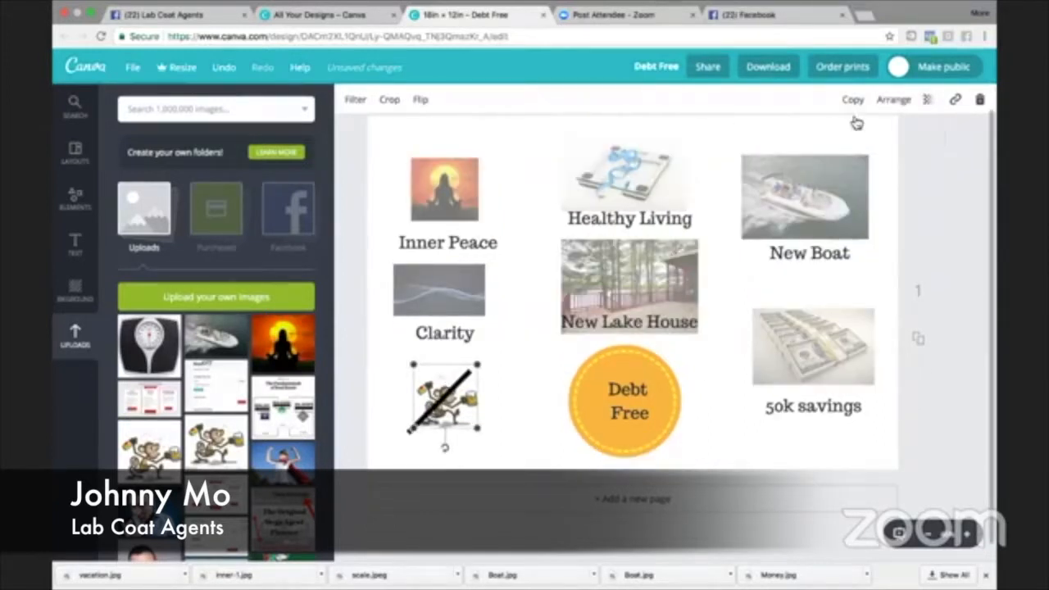
pyautogui.click(927, 99)
pyautogui.moveTo(905, 146); pyautogui.dragTo(858, 147)
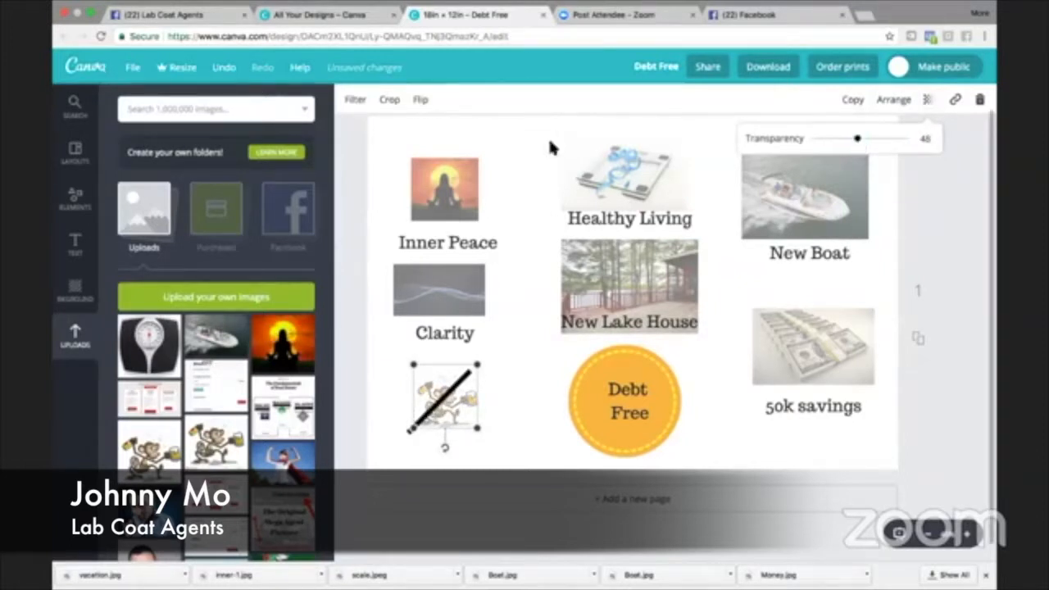
pyautogui.click(551, 147)
# - Try yellow and light green as the board's background colour, and settle on light grey
pyautogui.click(75, 291)
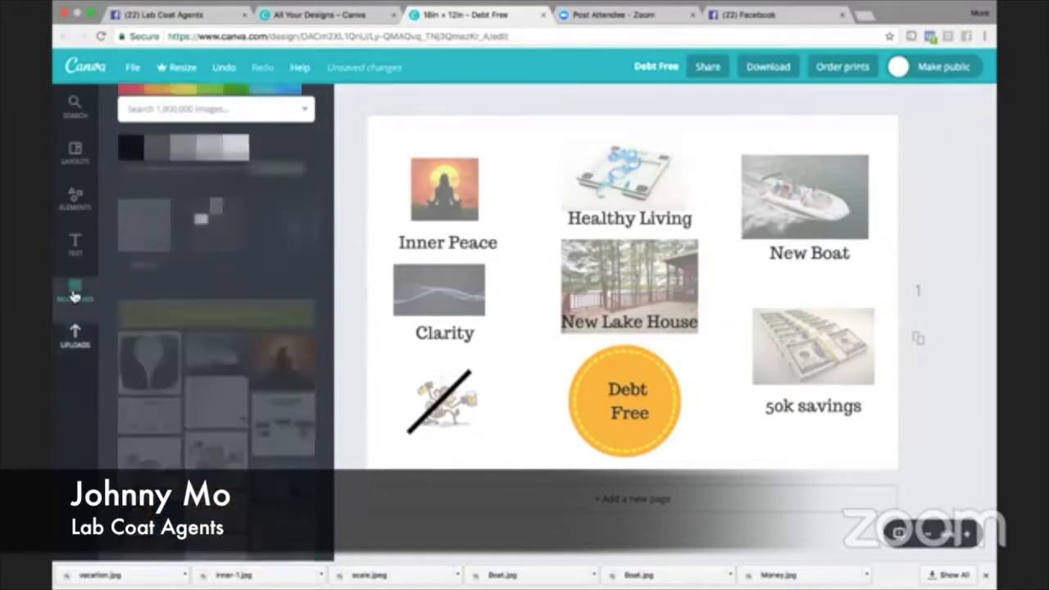
pyautogui.click(210, 279)
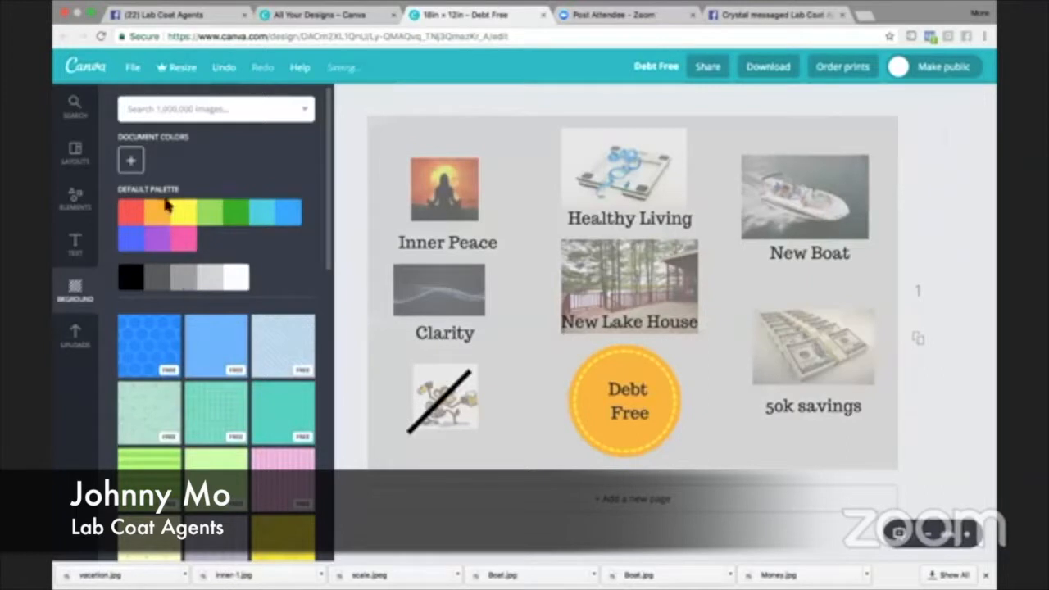
pyautogui.click(182, 212)
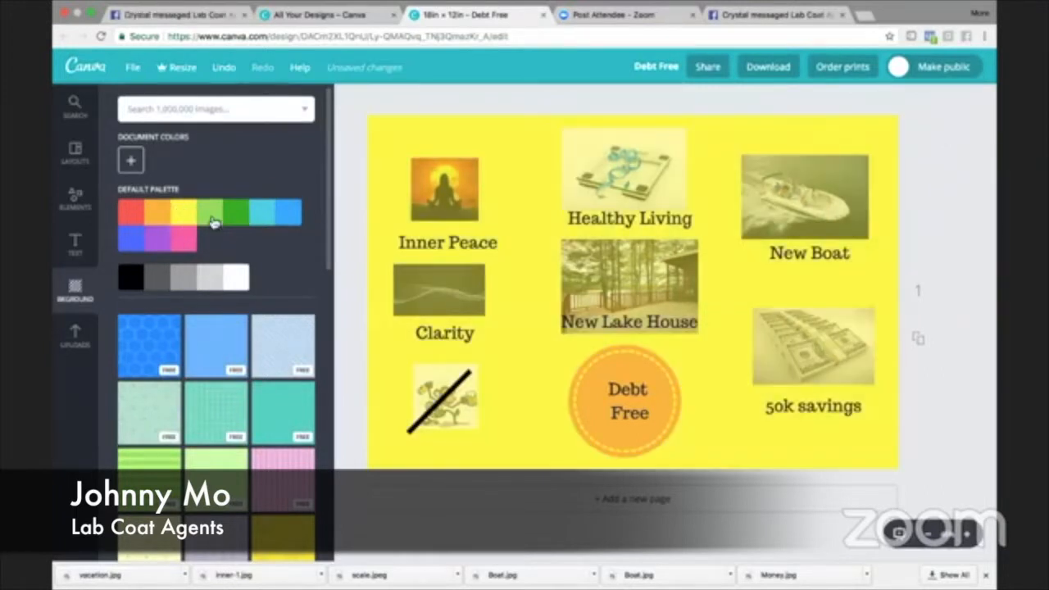
pyautogui.click(211, 218)
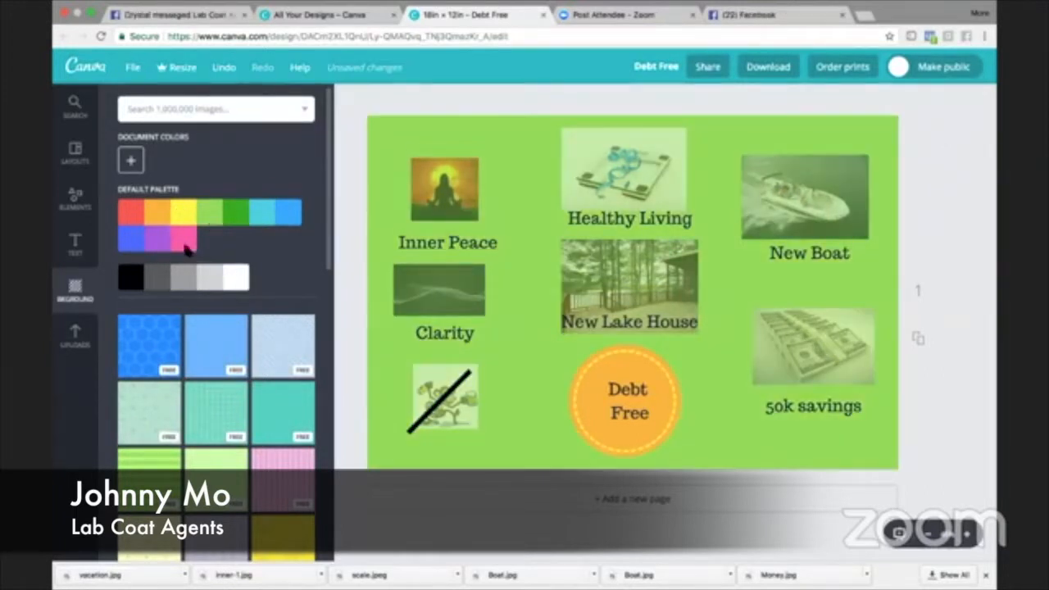
pyautogui.click(212, 282)
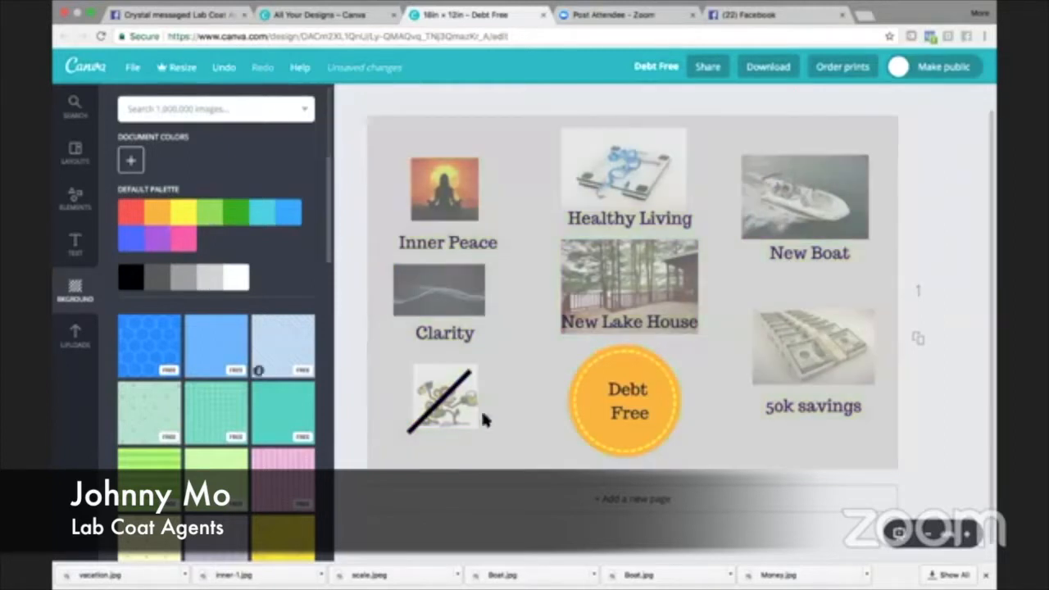
pyautogui.click(508, 422)
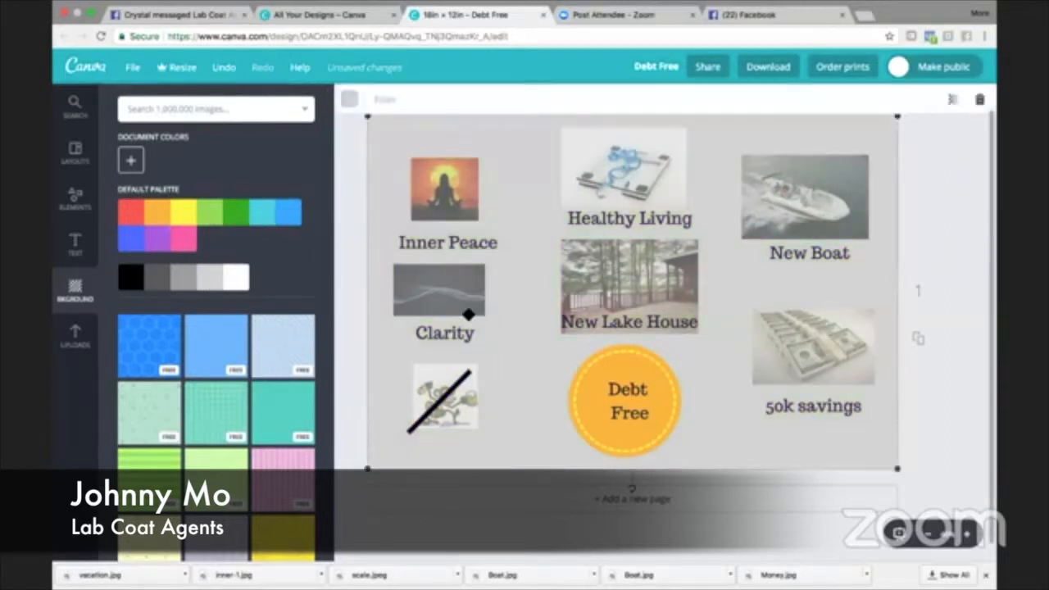
# - Add a black outlined square shape and shrink it to a small box at the upper-left corner of the Inner Peace picture
pyautogui.click(81, 249)
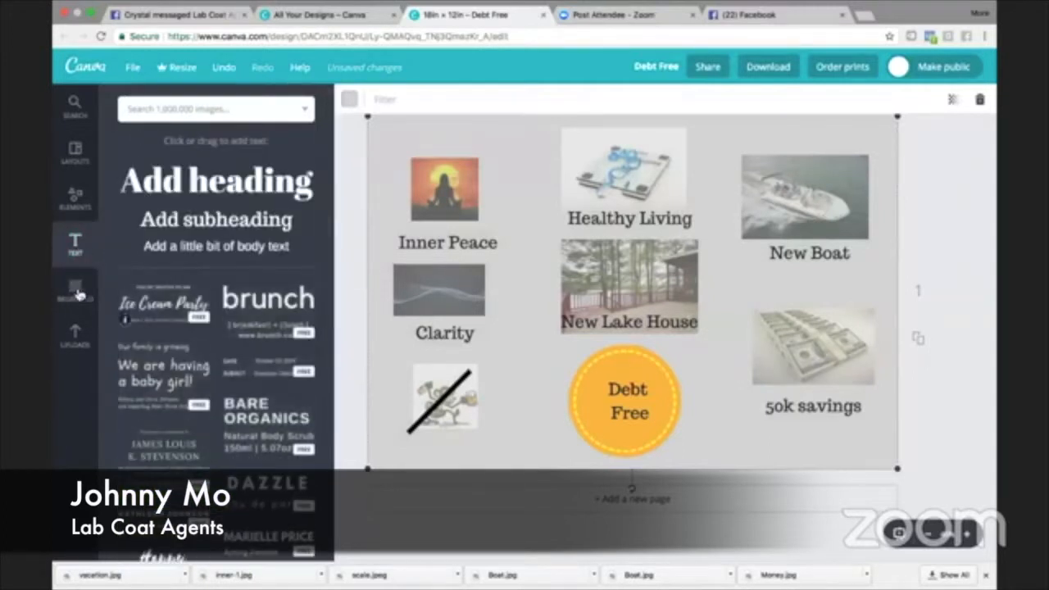
pyautogui.click(77, 196)
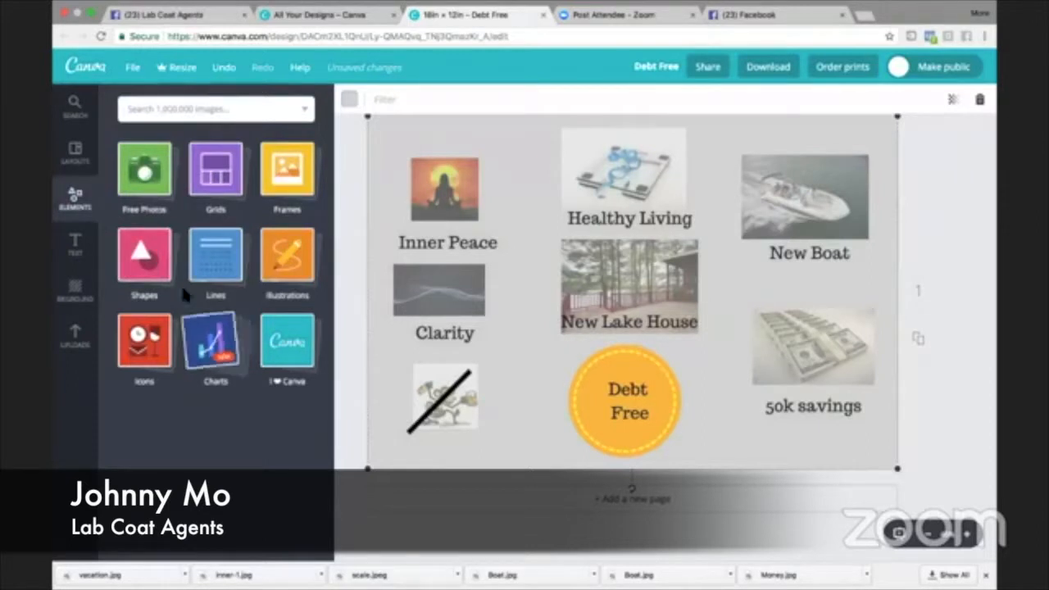
pyautogui.click(153, 265)
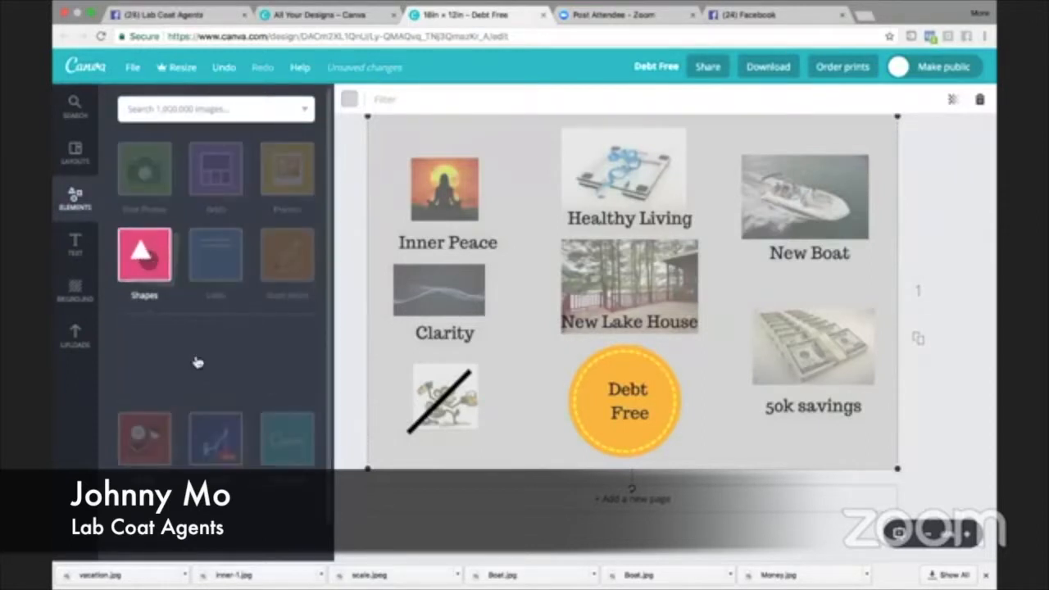
pyautogui.scroll(-5, 197, 363)
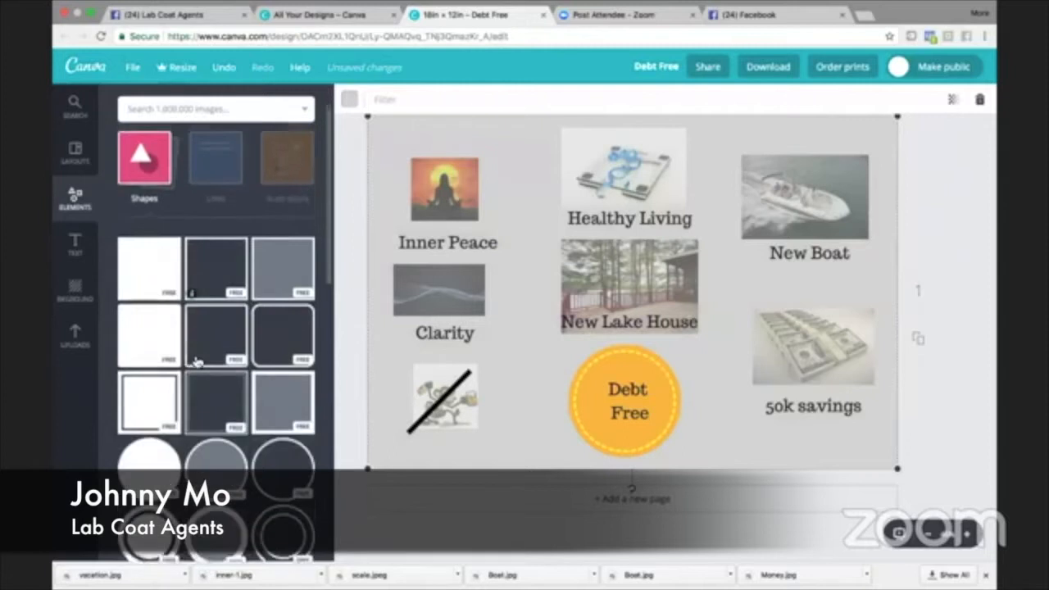
pyautogui.scroll(-5, 196, 361)
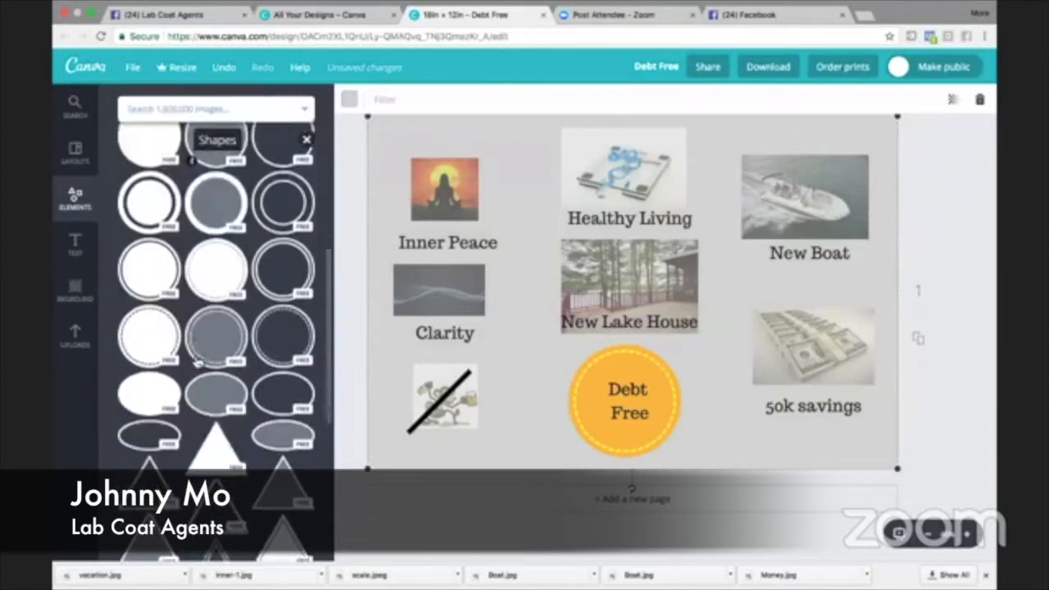
pyautogui.scroll(4, 197, 363)
pyautogui.scroll(6, 198, 363)
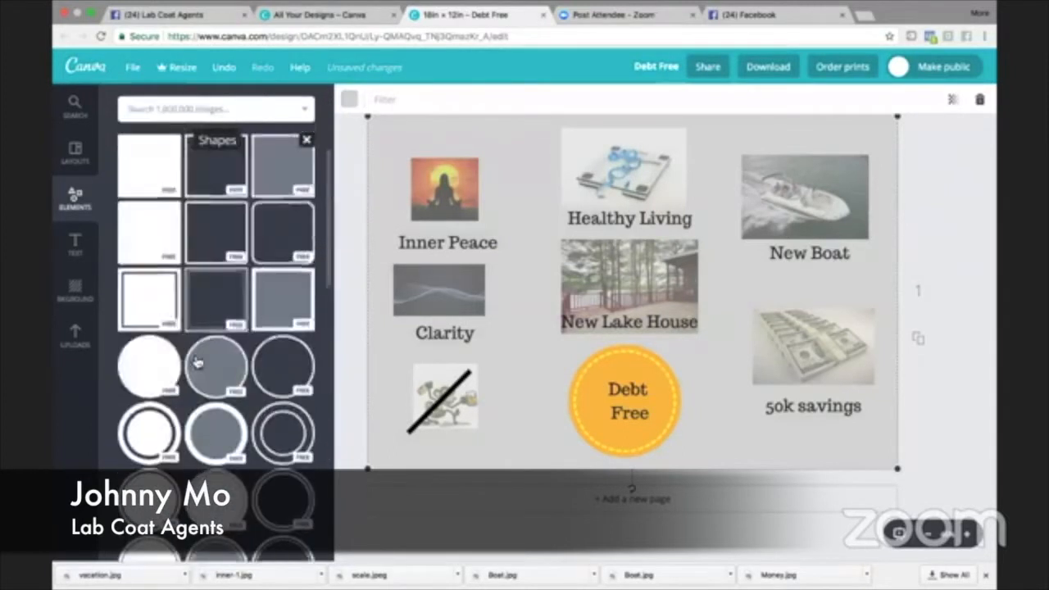
pyautogui.click(210, 268)
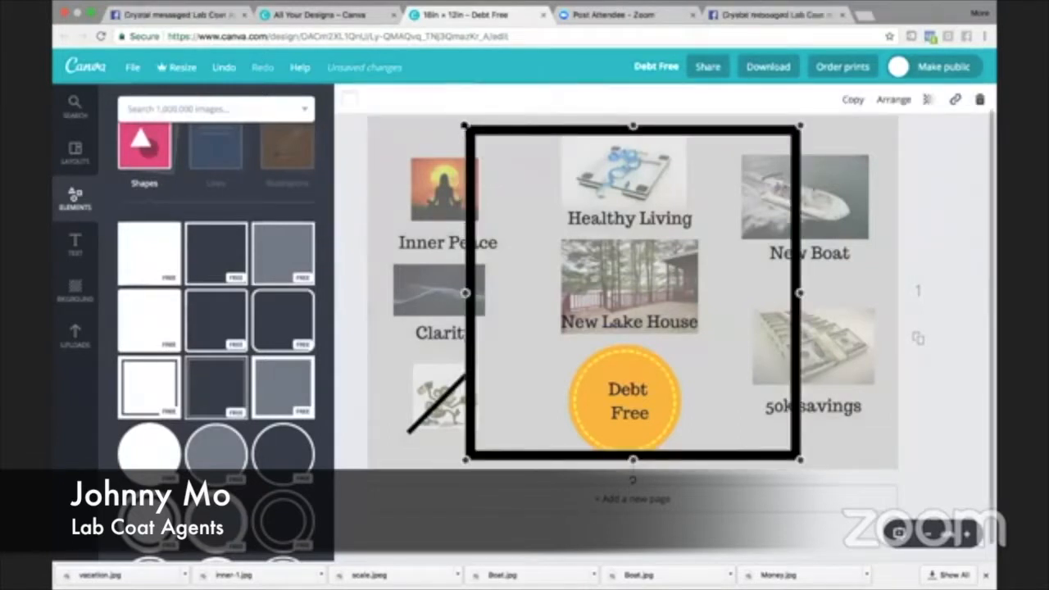
pyautogui.moveTo(510, 176)
pyautogui.mouseDown()
pyautogui.moveTo(746, 420)
pyautogui.moveTo(498, 293)
pyautogui.moveTo(414, 185)
pyautogui.moveTo(420, 170)
pyautogui.moveTo(406, 147)
pyautogui.moveTo(418, 150)
pyautogui.moveTo(404, 137)
pyautogui.moveTo(421, 159)
pyautogui.moveTo(410, 140)
pyautogui.moveTo(412, 149)
pyautogui.mouseUp()
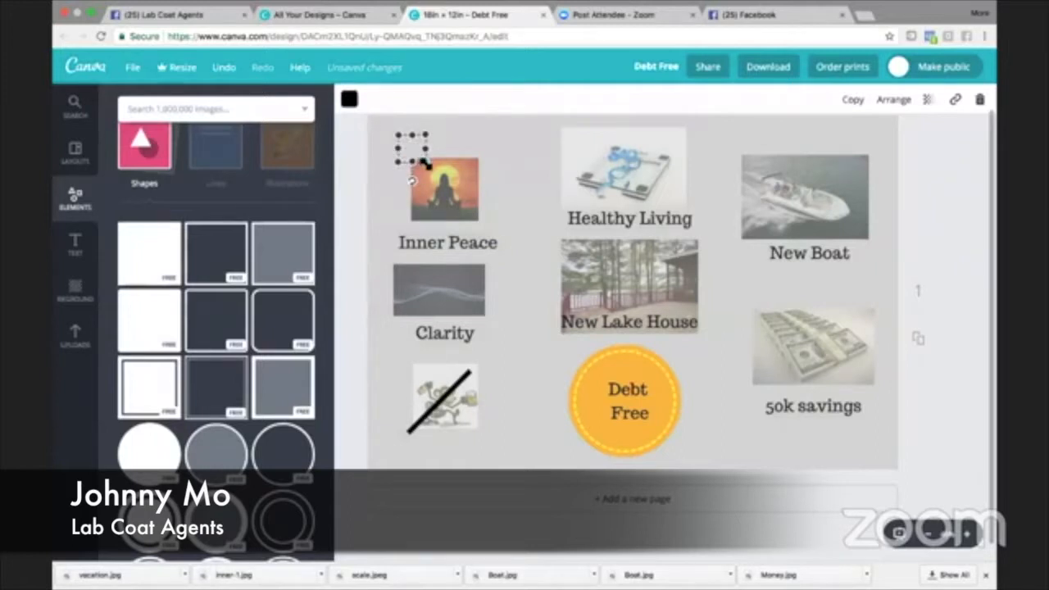
pyautogui.click(497, 144)
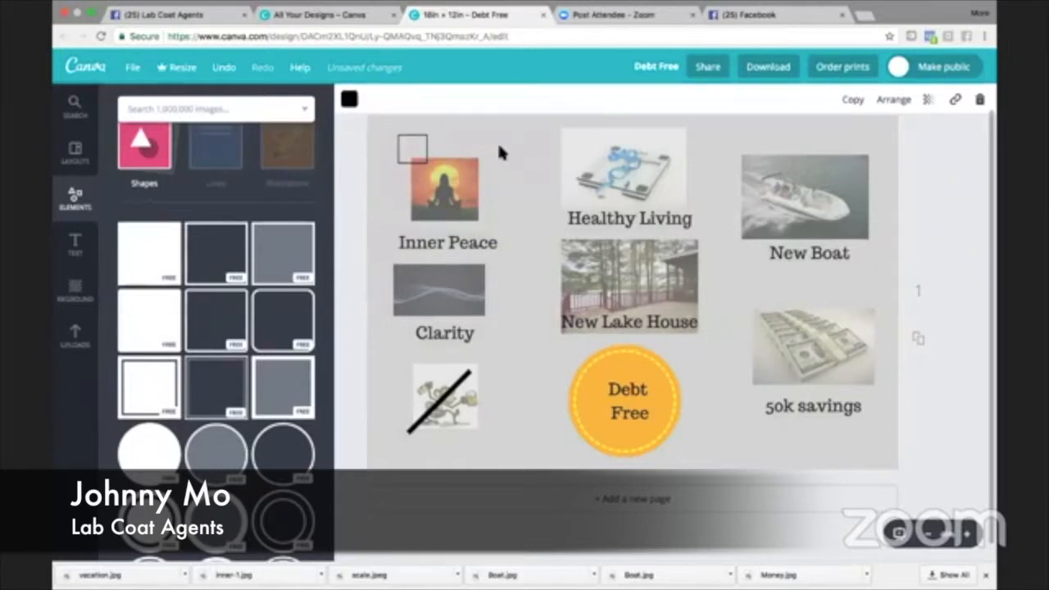
# - Copy the small square and paste duplicates repeatedly until they run diagonally down to the orange circle
pyautogui.click(422, 143)
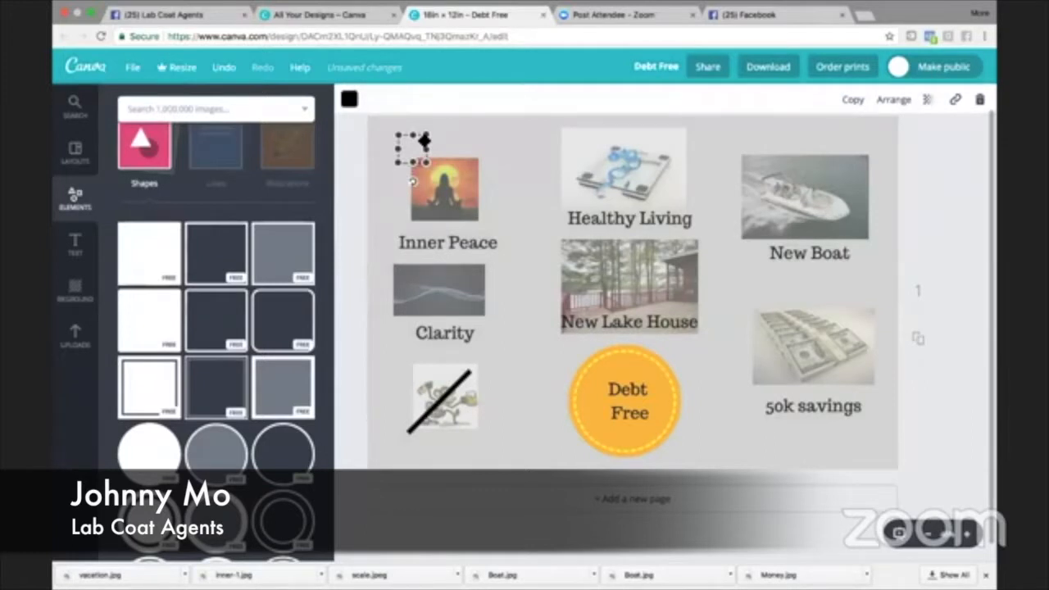
pyautogui.press('super+v')
pyautogui.press('super+v')
pyautogui.press('super+v')
pyautogui.press('super+v')
pyautogui.press('super+v')
pyautogui.press('super+v')
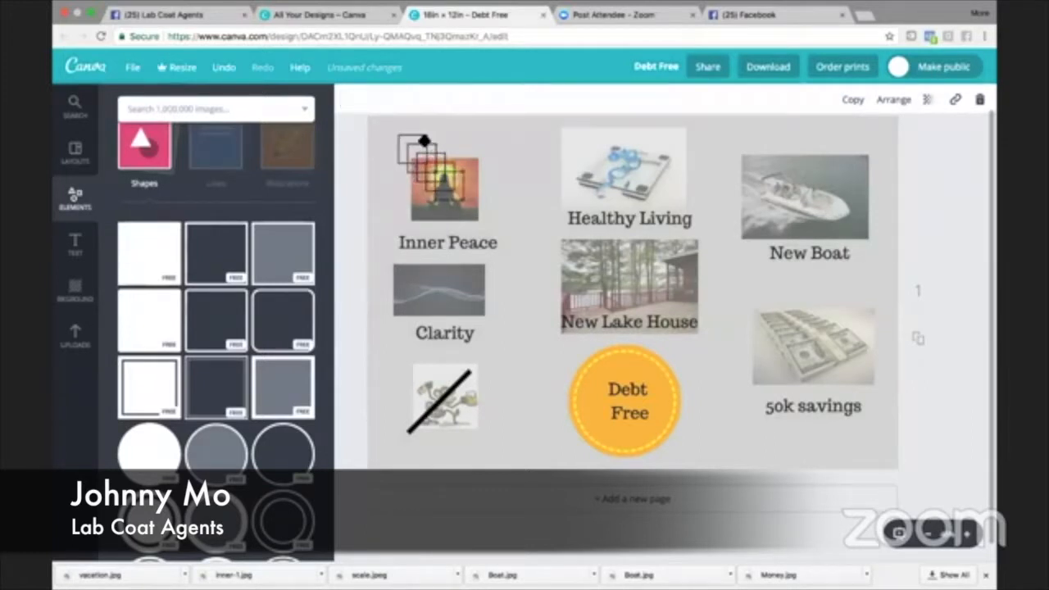
pyautogui.press('super+v')
pyautogui.press('super+v')
pyautogui.press('super+v')
pyautogui.press('super+v')
pyautogui.press('super+v')
pyautogui.press('super+v')
pyautogui.press('super+v')
pyautogui.press('super+v')
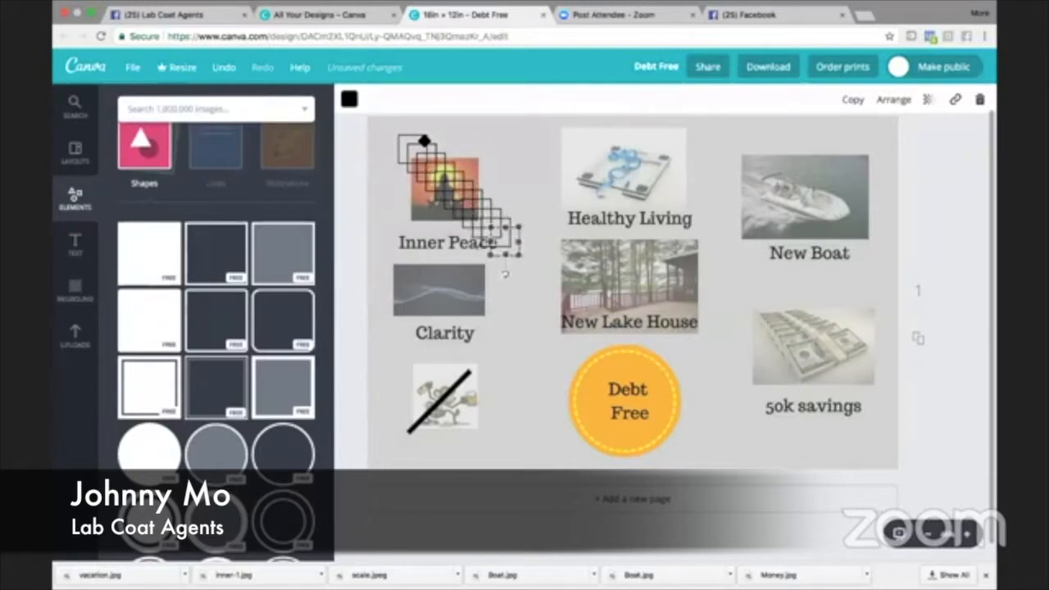
pyautogui.press('super+v')
pyautogui.press('super+v')
pyautogui.press('super+v')
pyautogui.press('super+v')
pyautogui.press('super+v')
pyautogui.press('super+v')
pyautogui.press('super+v')
pyautogui.press('super+v')
pyautogui.press('super+v')
pyautogui.press('super+v')
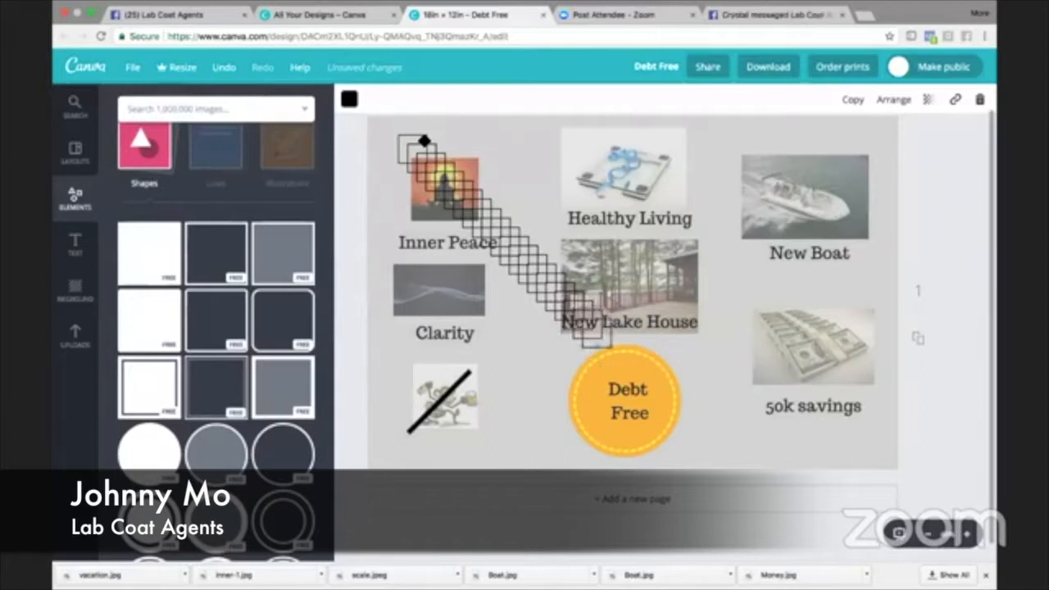
# - Spread the duplicated squares over the board in rough columns around the pictures, from the upper edge down to the lower edge
pyautogui.moveTo(614, 326); pyautogui.dragTo(638, 304)
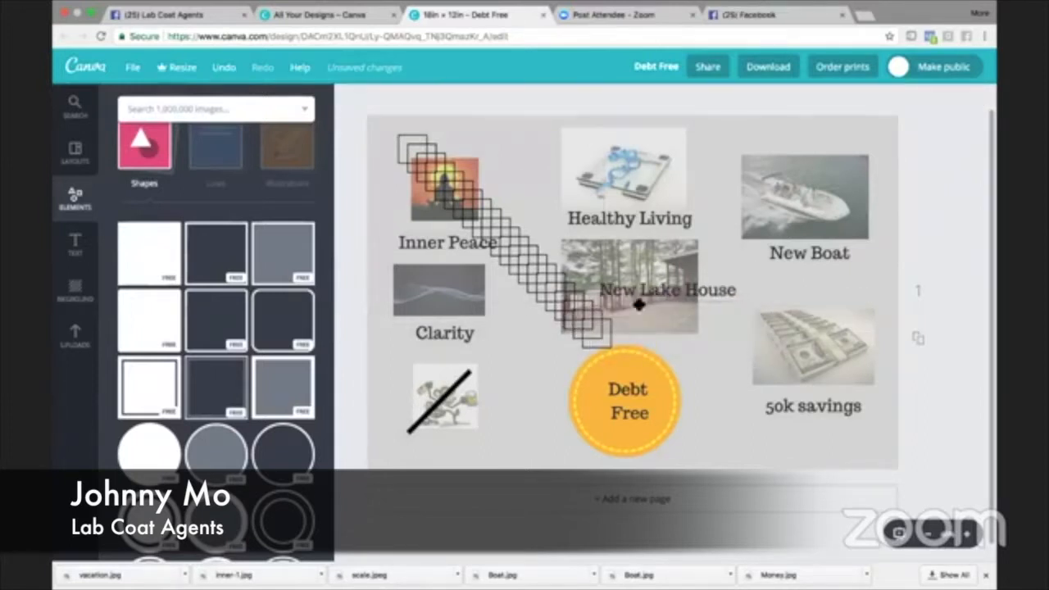
pyautogui.click(609, 339)
pyautogui.moveTo(586, 328); pyautogui.dragTo(873, 424)
pyautogui.moveTo(601, 318); pyautogui.dragTo(414, 426)
pyautogui.moveTo(589, 302); pyautogui.dragTo(612, 317)
pyautogui.moveTo(580, 318); pyautogui.dragTo(856, 156)
pyautogui.moveTo(569, 311); pyautogui.dragTo(409, 300)
pyautogui.moveTo(559, 295); pyautogui.dragTo(637, 154)
pyautogui.moveTo(540, 276); pyautogui.dragTo(750, 158)
pyautogui.moveTo(534, 263); pyautogui.dragTo(537, 153)
pyautogui.moveTo(526, 258); pyautogui.dragTo(535, 435)
pyautogui.moveTo(516, 248); pyautogui.dragTo(767, 439)
pyautogui.moveTo(507, 238); pyautogui.dragTo(538, 222)
pyautogui.moveTo(497, 229); pyautogui.dragTo(755, 220)
pyautogui.moveTo(478, 212); pyautogui.dragTo(529, 296)
pyautogui.moveTo(471, 197)
pyautogui.mouseDown()
pyautogui.moveTo(757, 288)
pyautogui.moveTo(459, 188)
pyautogui.mouseUp()
pyautogui.moveTo(462, 187); pyautogui.dragTo(867, 219)
pyautogui.moveTo(444, 167); pyautogui.dragTo(869, 358)
pyautogui.moveTo(436, 160); pyautogui.dragTo(425, 219)
# - Paste one more square beside the monkey picture and shift the lake house picture up and left
pyautogui.press('super+v')
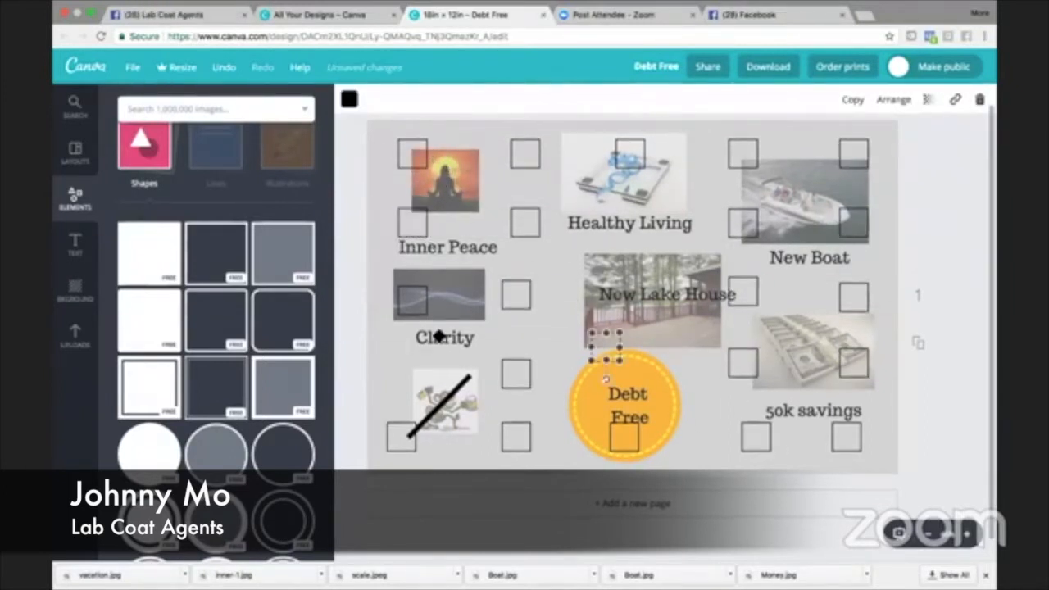
pyautogui.moveTo(616, 338); pyautogui.dragTo(597, 321)
pyautogui.moveTo(616, 347); pyautogui.dragTo(414, 367)
# - Move the Clarity picture aside and shift the square it overlapped left, in line with the squares beside the monkey picture
pyautogui.moveTo(416, 288); pyautogui.dragTo(456, 293)
pyautogui.click(416, 295)
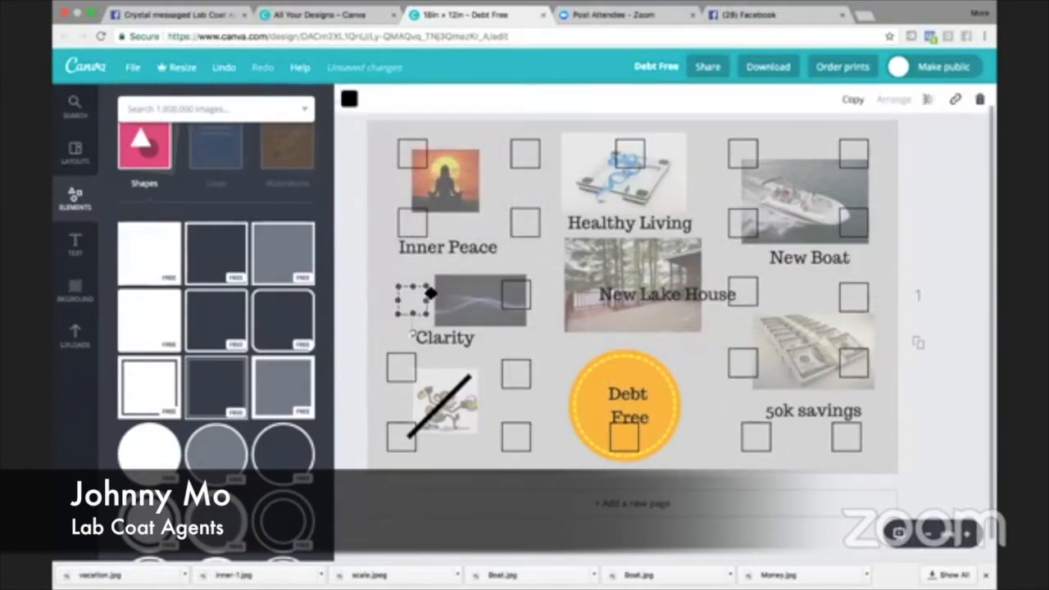
pyautogui.click(420, 296)
pyautogui.click(414, 295)
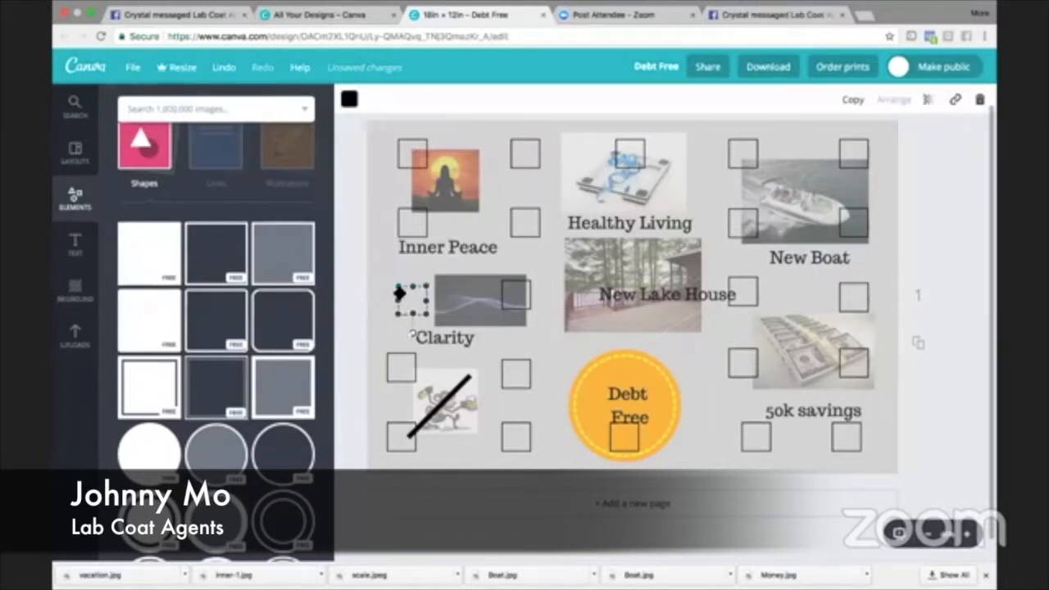
pyautogui.moveTo(393, 294); pyautogui.dragTo(389, 293)
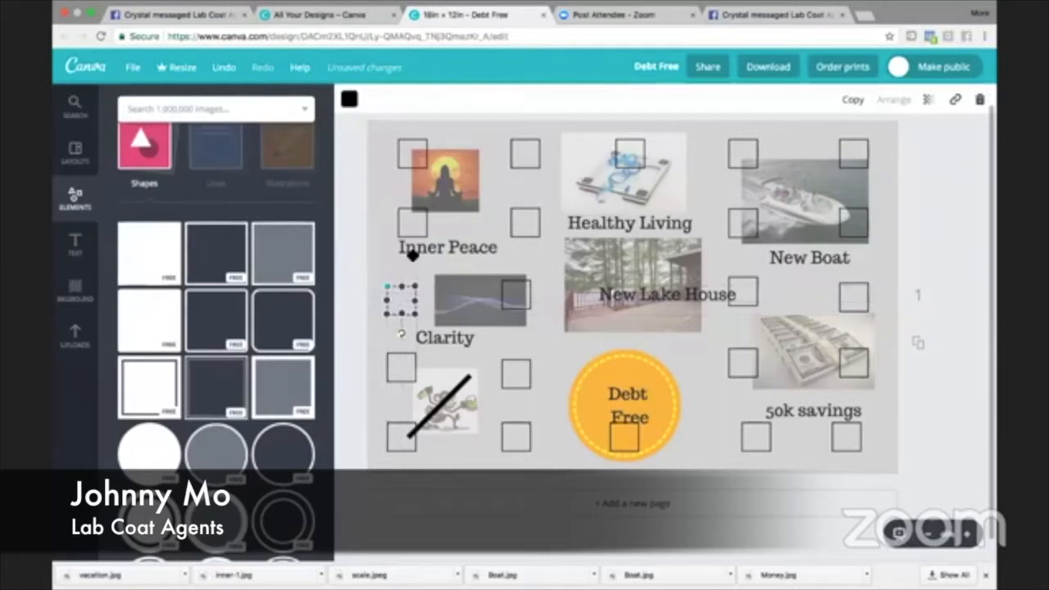
# - Shift the two squares beside the Inner Peace picture left into the same column and move the Clarity picture back above its label
pyautogui.click(410, 223)
pyautogui.click(410, 224)
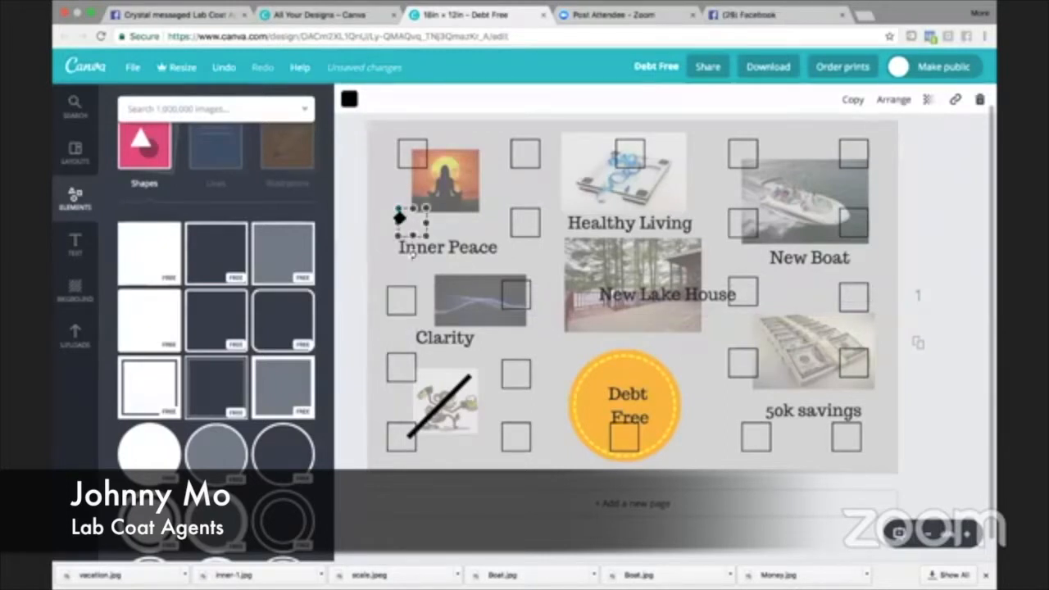
pyautogui.moveTo(413, 254); pyautogui.dragTo(412, 186)
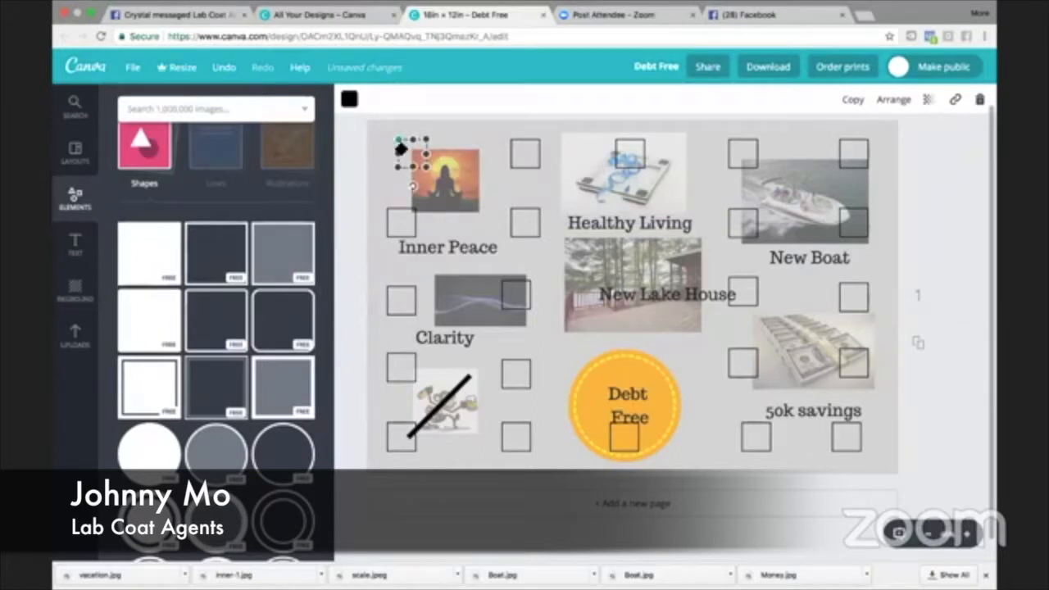
pyautogui.moveTo(395, 149); pyautogui.dragTo(383, 151)
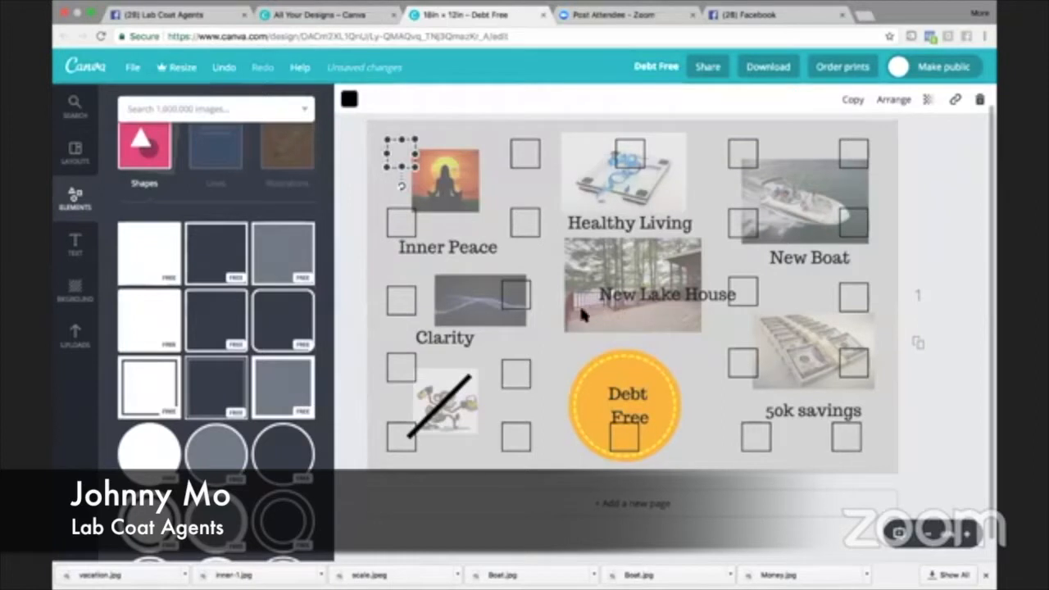
pyautogui.moveTo(484, 308); pyautogui.dragTo(456, 310)
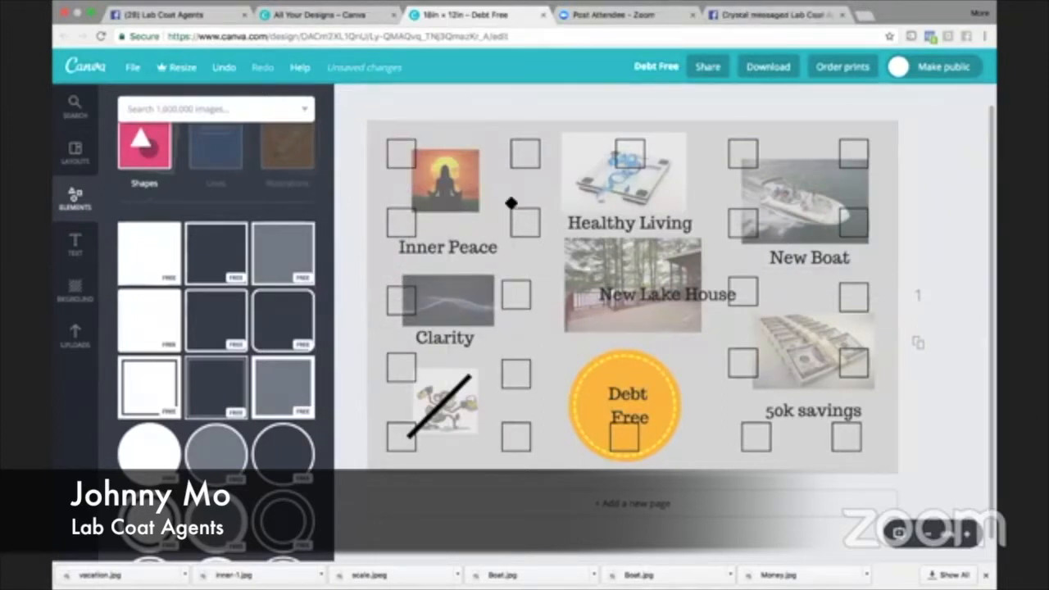
# - Shift the three lower squares of the second column right to align with the two squares above them
pyautogui.click(523, 292)
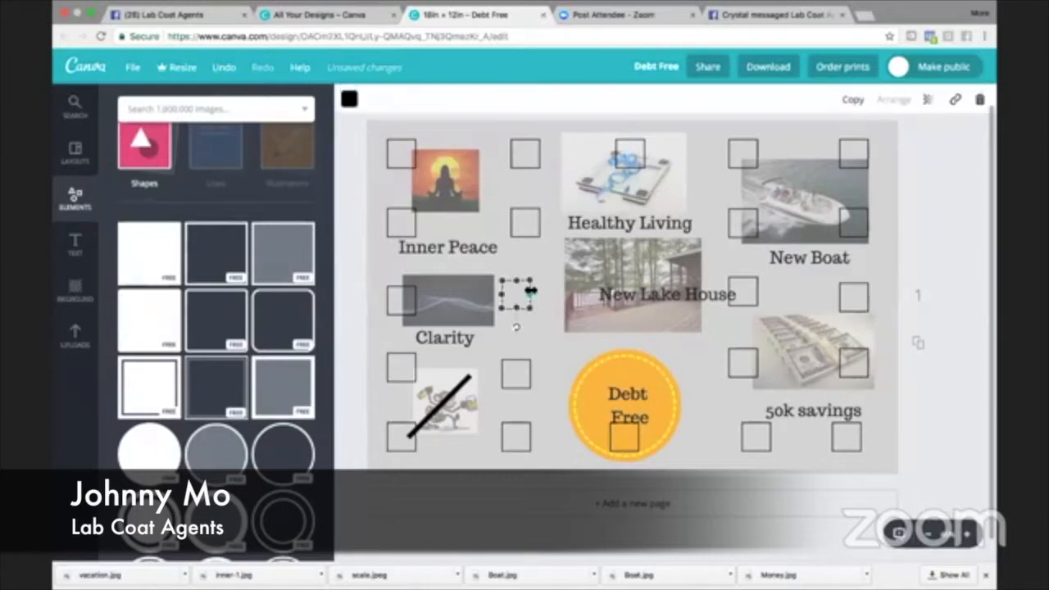
pyautogui.moveTo(536, 286); pyautogui.dragTo(540, 288)
pyautogui.click(528, 373)
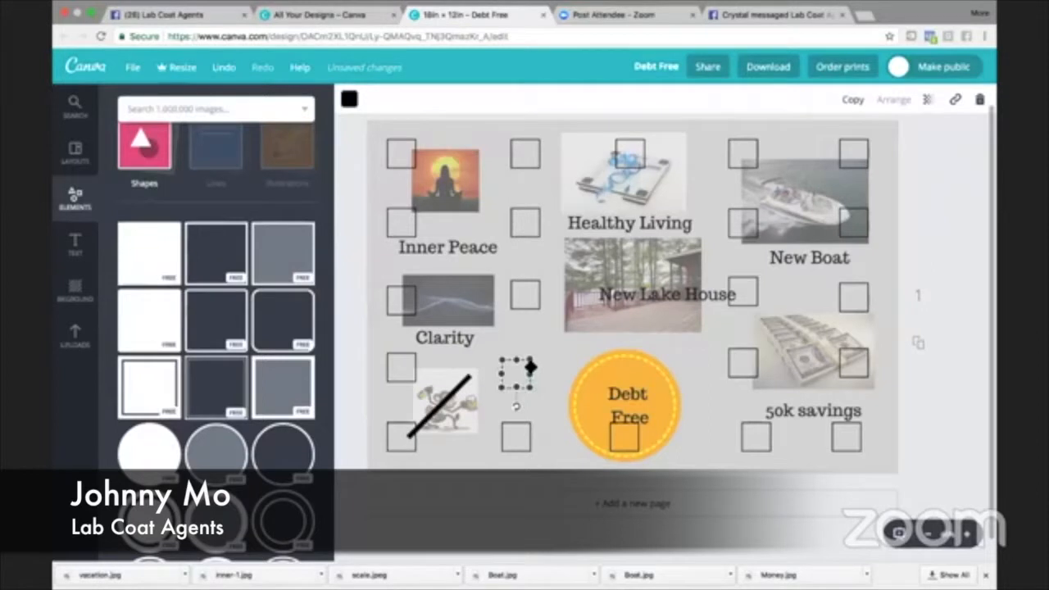
pyautogui.moveTo(530, 368); pyautogui.dragTo(539, 370)
pyautogui.click(529, 432)
pyautogui.click(539, 422)
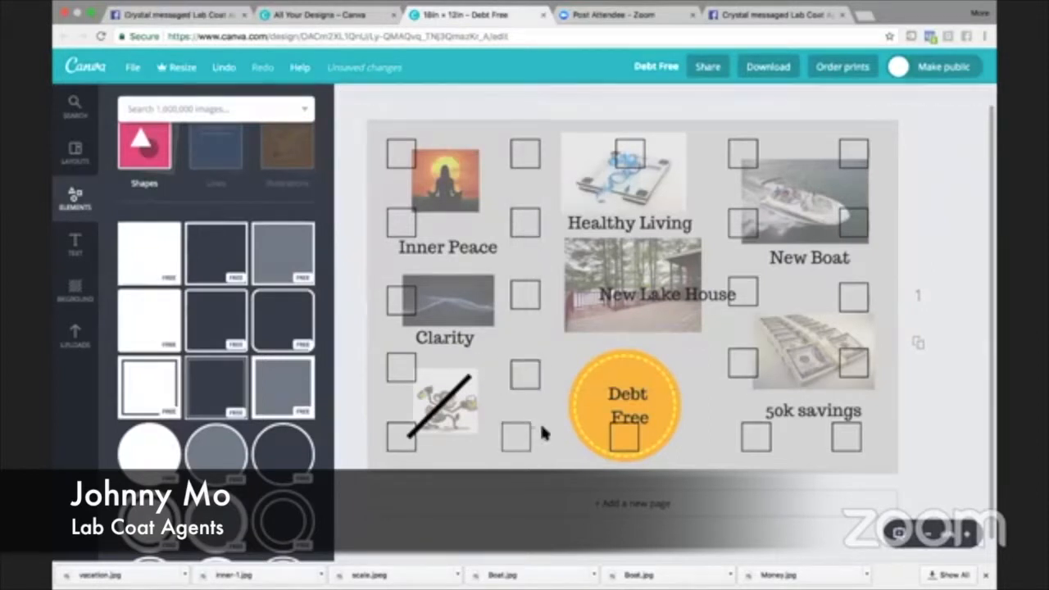
pyautogui.click(528, 430)
pyautogui.moveTo(531, 429); pyautogui.dragTo(541, 429)
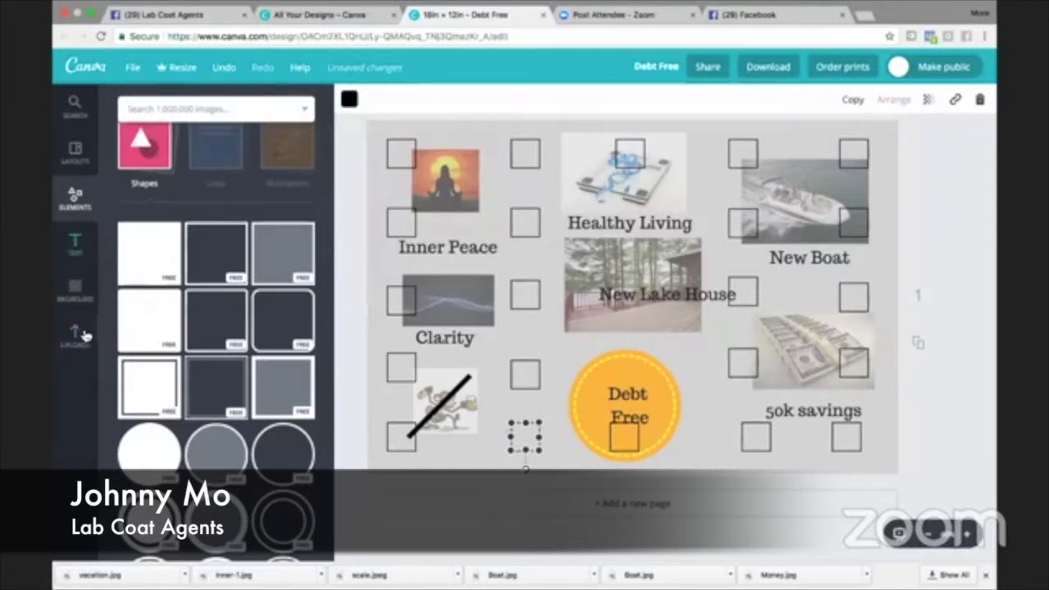
pyautogui.click(76, 203)
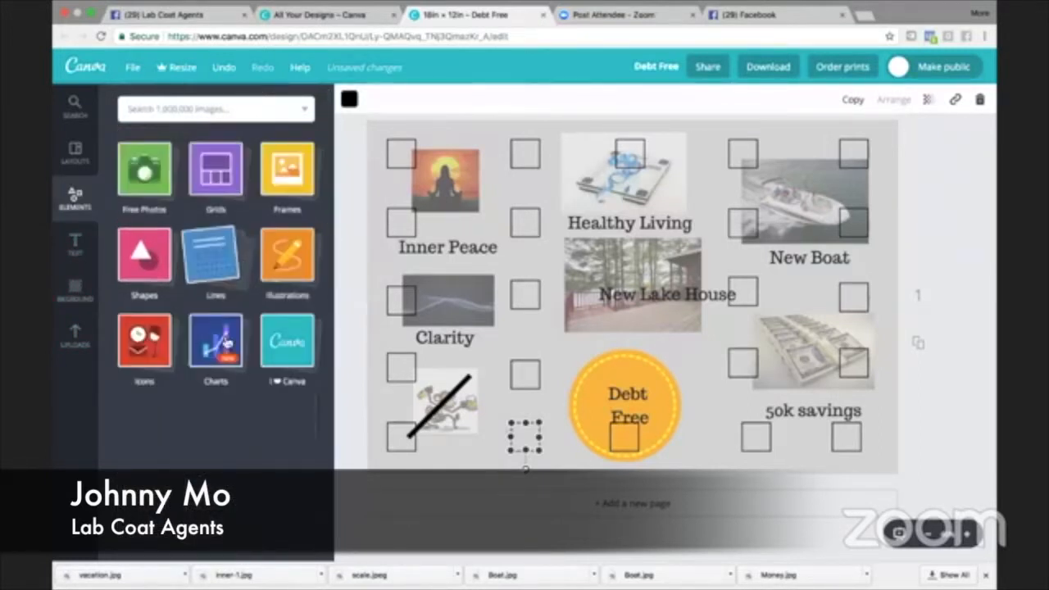
pyautogui.click(215, 260)
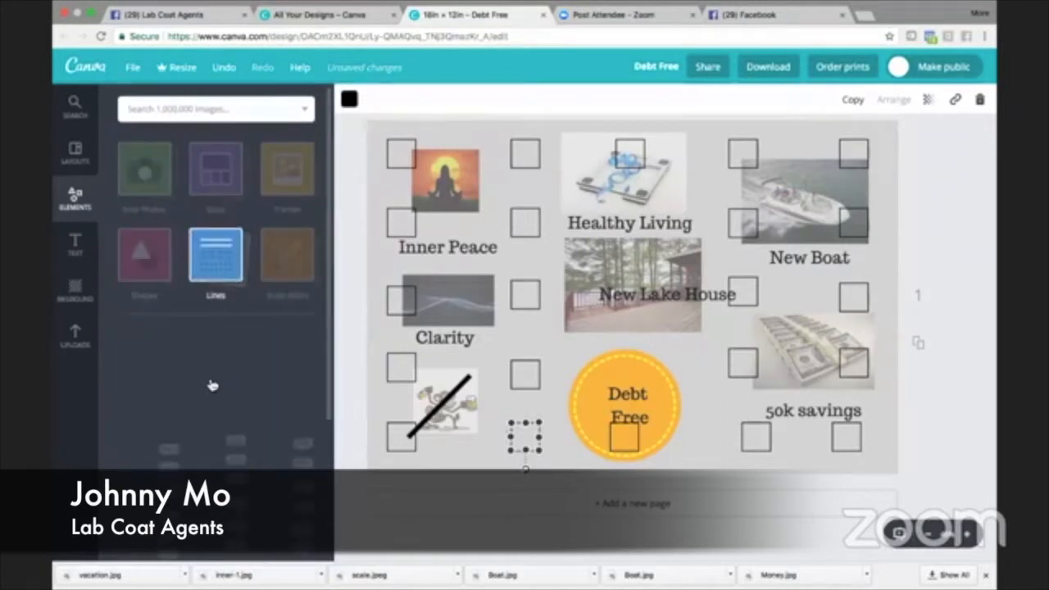
pyautogui.scroll(-2, 209, 439)
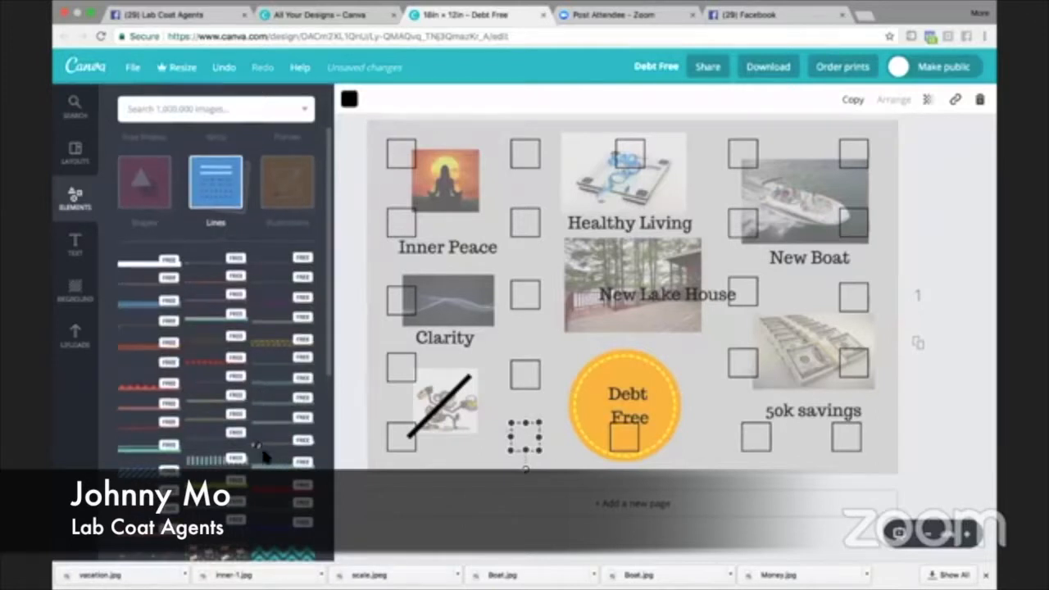
pyautogui.scroll(-2, 260, 457)
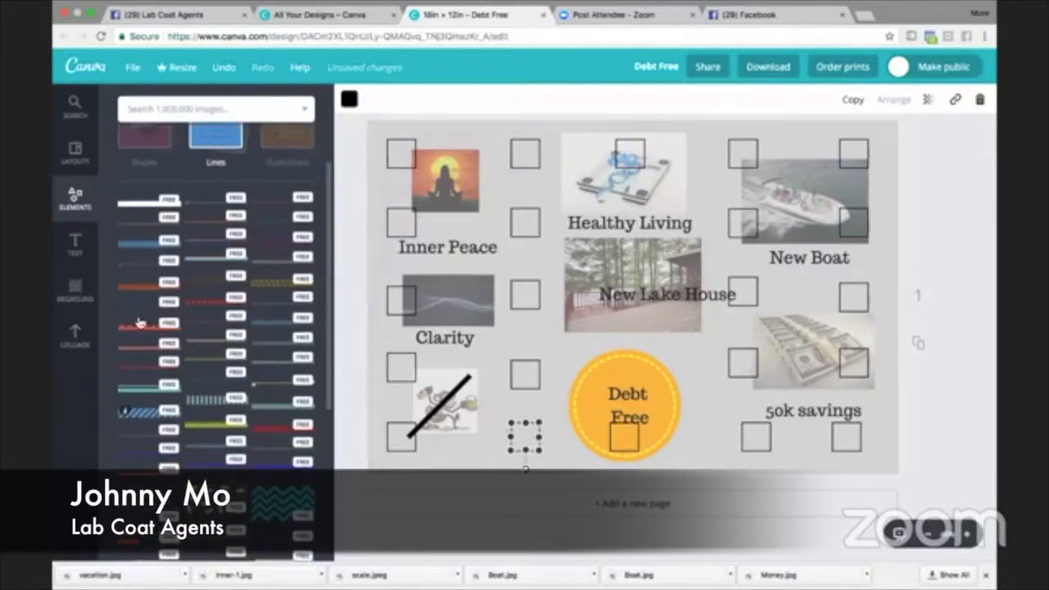
pyautogui.click(138, 215)
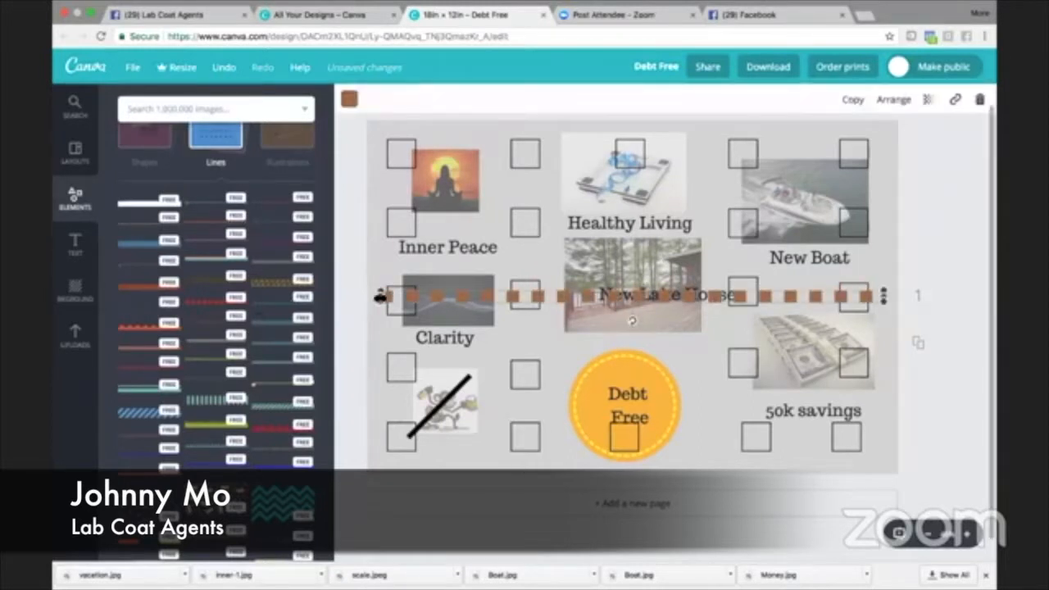
pyautogui.moveTo(381, 296); pyautogui.dragTo(727, 297)
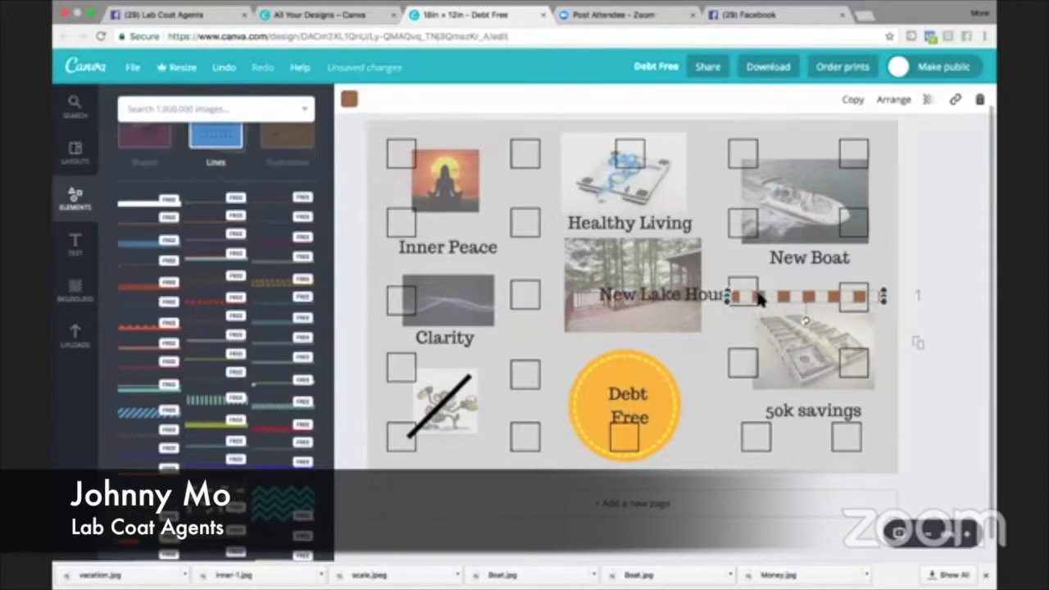
pyautogui.press('Delete')
pyautogui.click(268, 193)
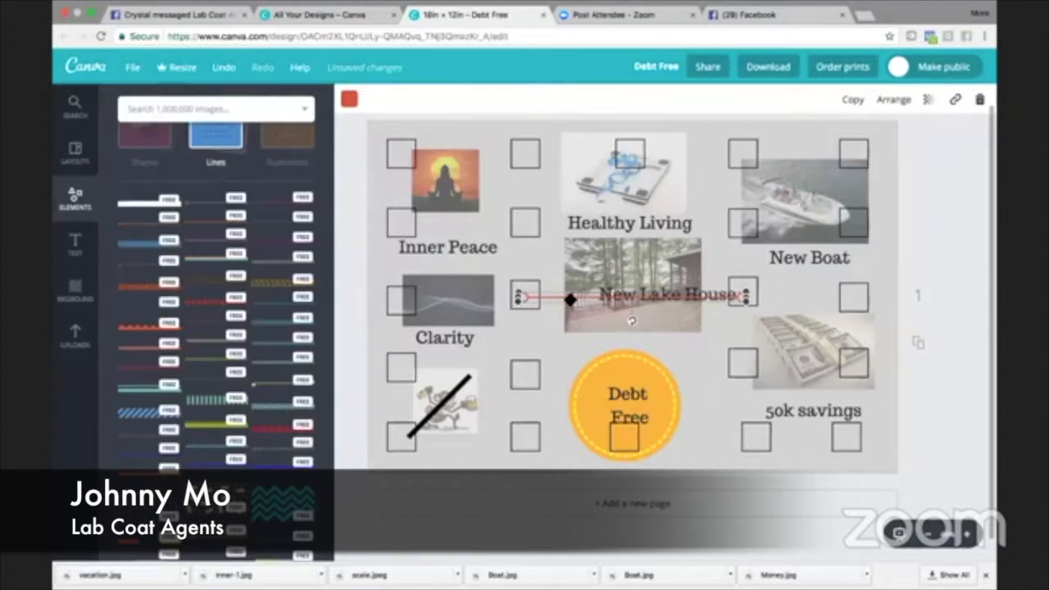
pyautogui.press('Delete')
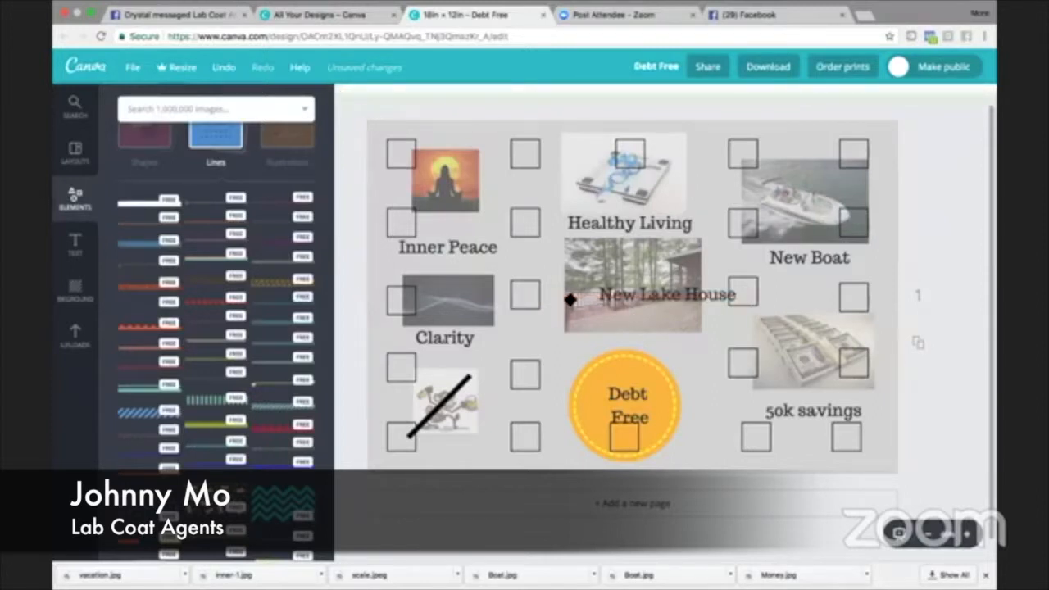
# - Move the New Lake House label onto the lower edge of its picture and centre the Debt Free text in the orange circle
pyautogui.click(666, 292)
pyautogui.moveTo(653, 282); pyautogui.dragTo(632, 309)
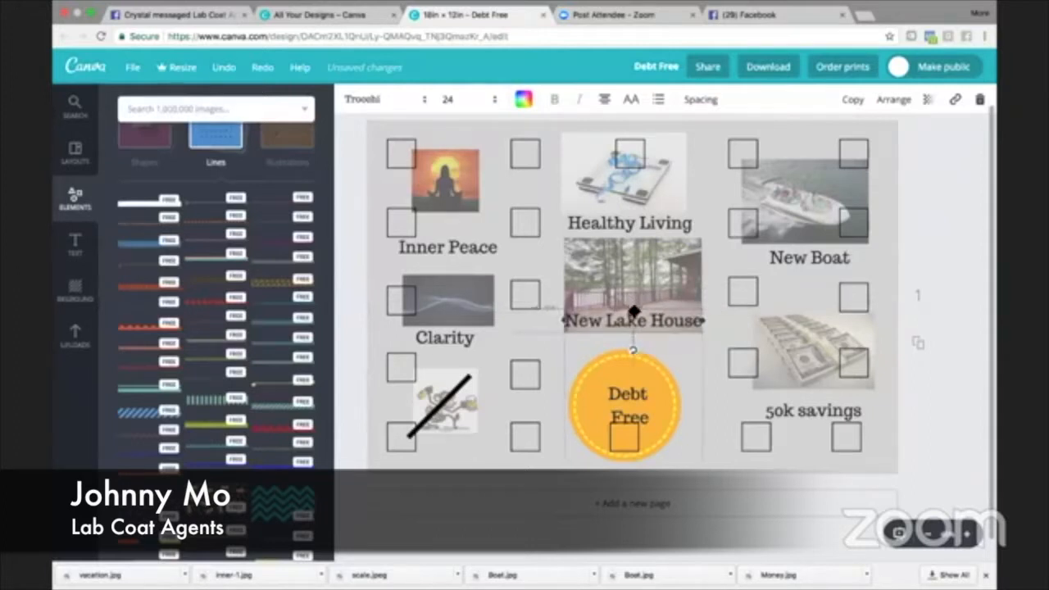
pyautogui.click(626, 391)
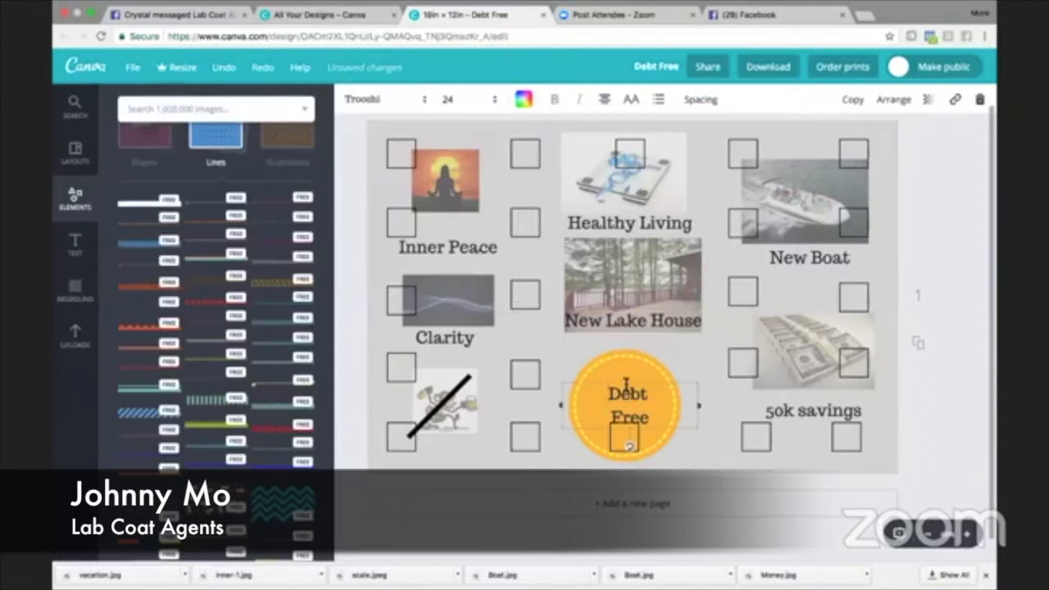
pyautogui.moveTo(627, 384); pyautogui.dragTo(622, 384)
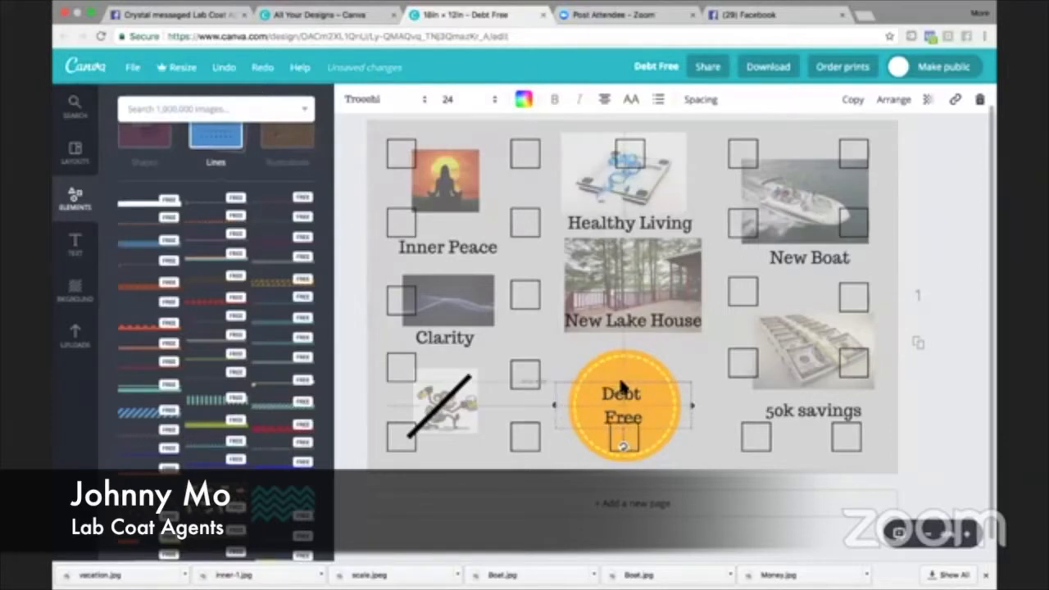
pyautogui.moveTo(623, 445); pyautogui.dragTo(624, 441)
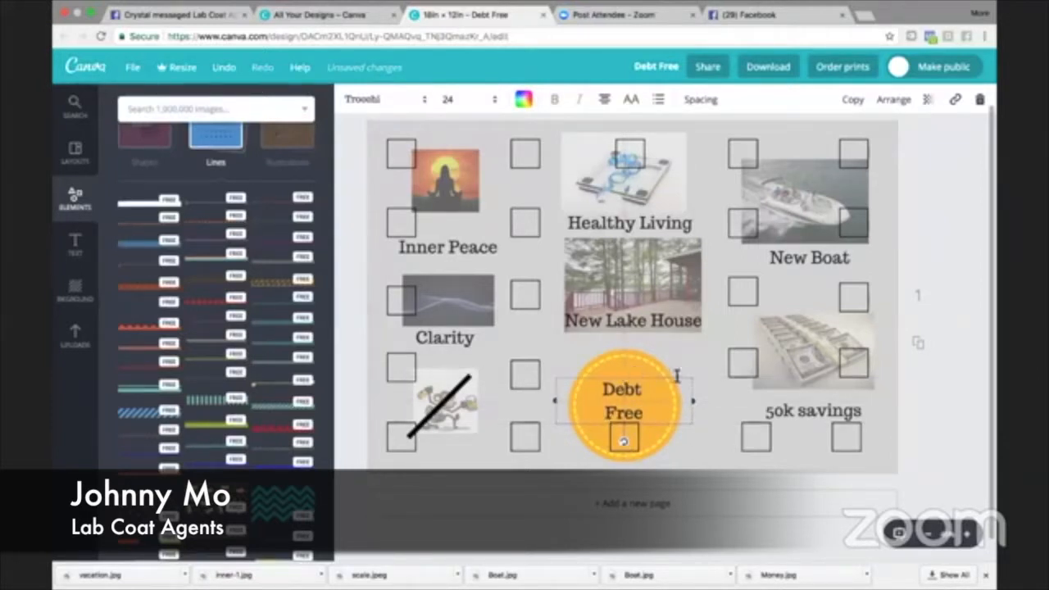
# - Align the two squares beneath the 50k savings label with the columns of squares above them and nudge the label up
pyautogui.click(769, 435)
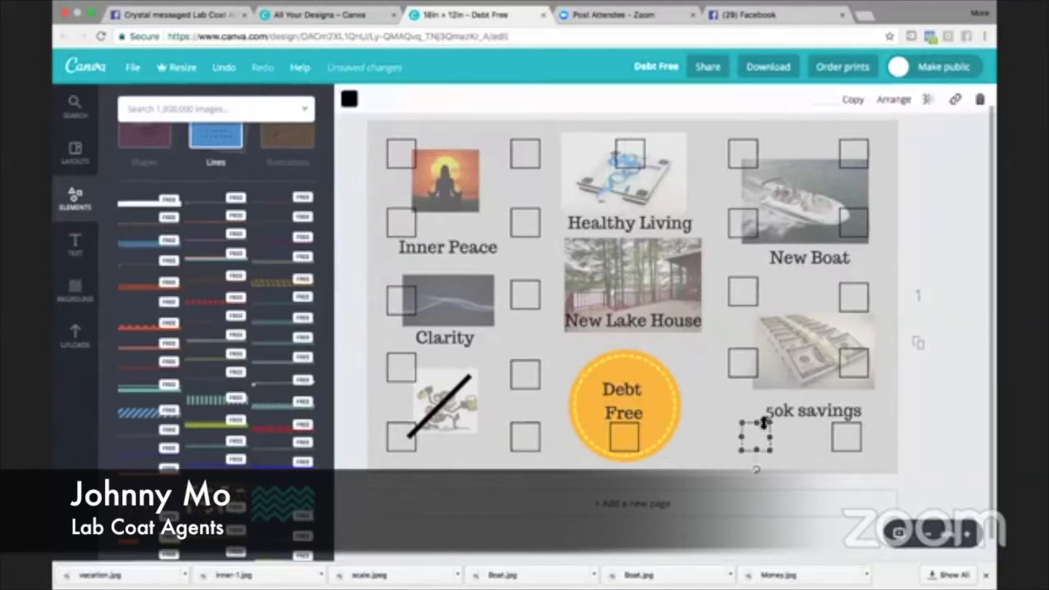
pyautogui.moveTo(762, 420); pyautogui.dragTo(735, 427)
pyautogui.click(754, 429)
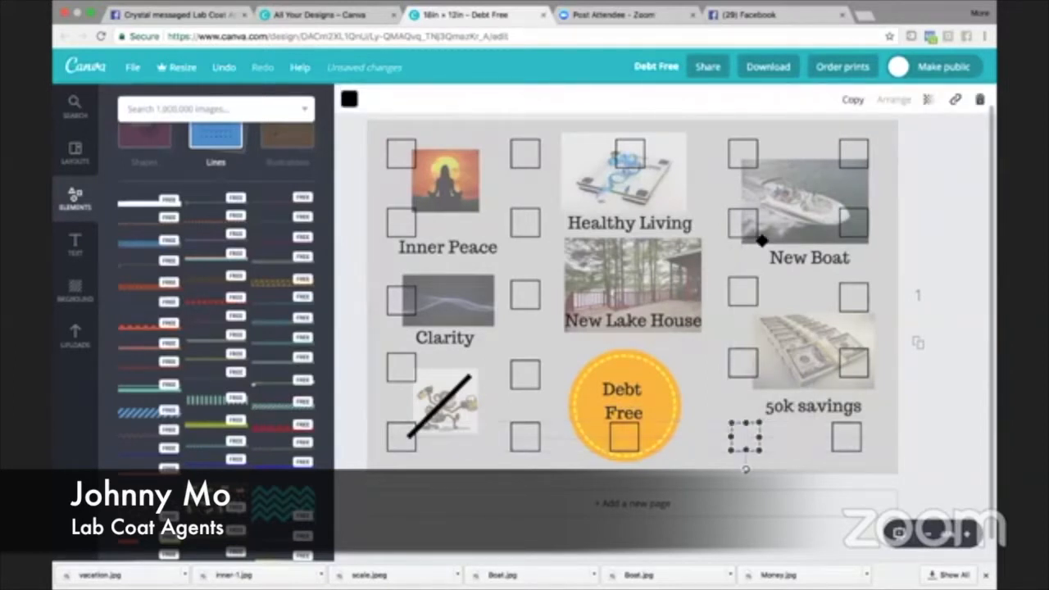
pyautogui.click(861, 429)
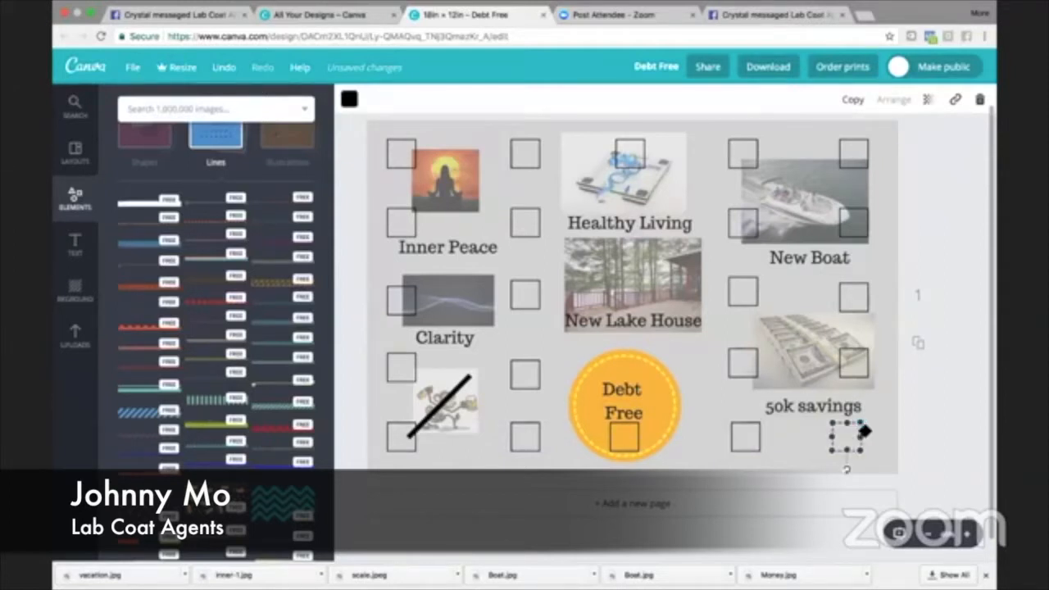
pyautogui.moveTo(865, 430); pyautogui.dragTo(871, 430)
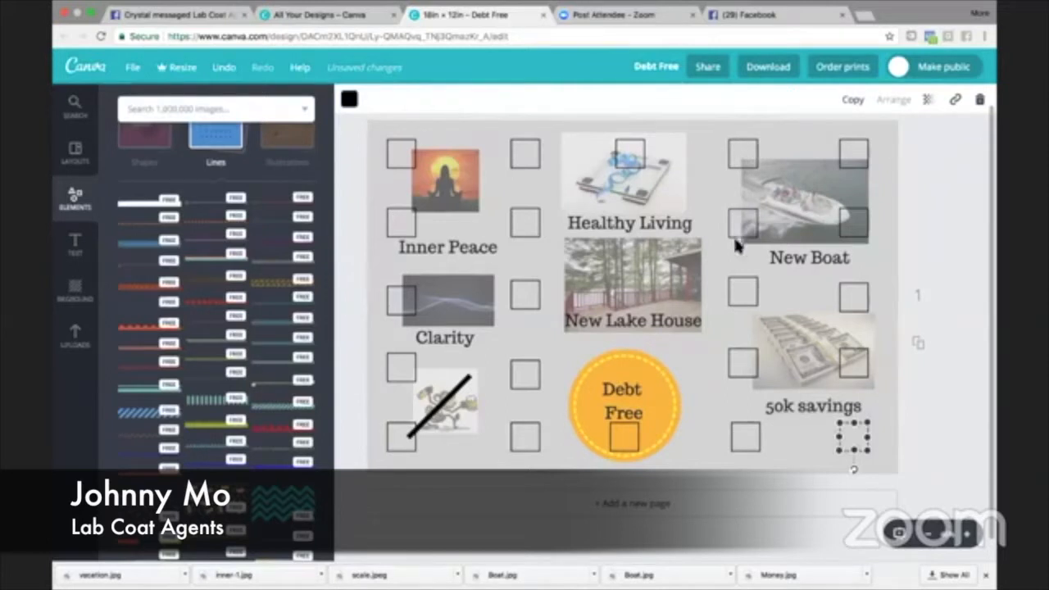
pyautogui.click(788, 444)
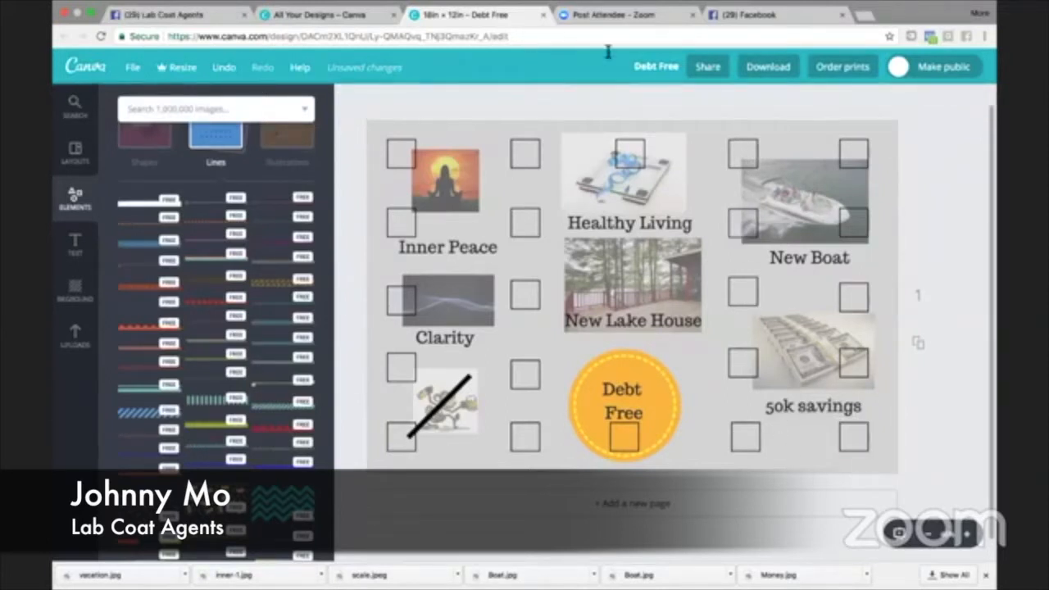
# - Open the SHOP design from the design list to view it as a reference and return to the Debt Free board
pyautogui.click(363, 15)
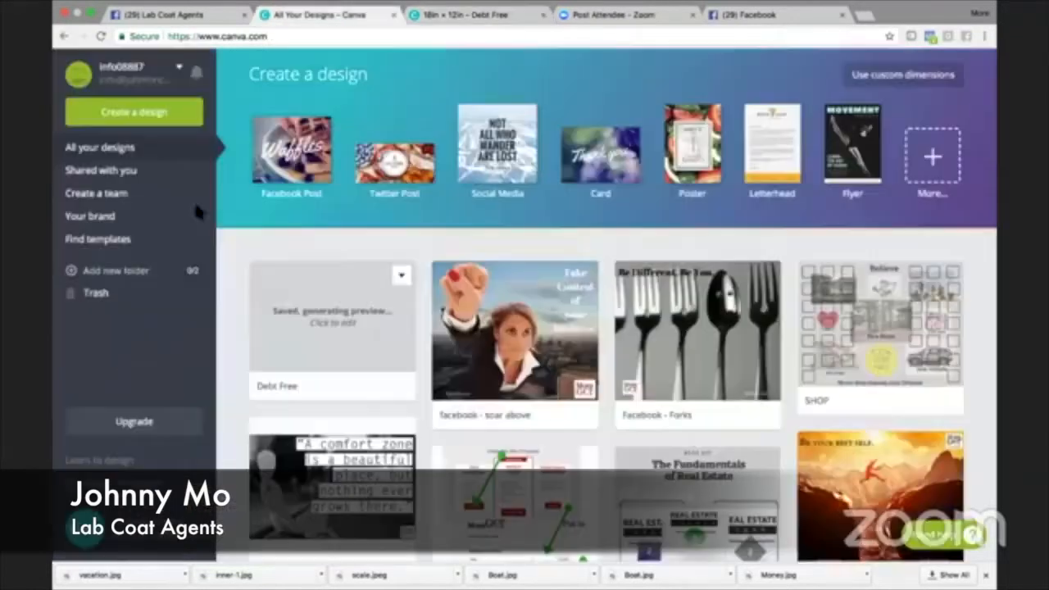
pyautogui.click(874, 338)
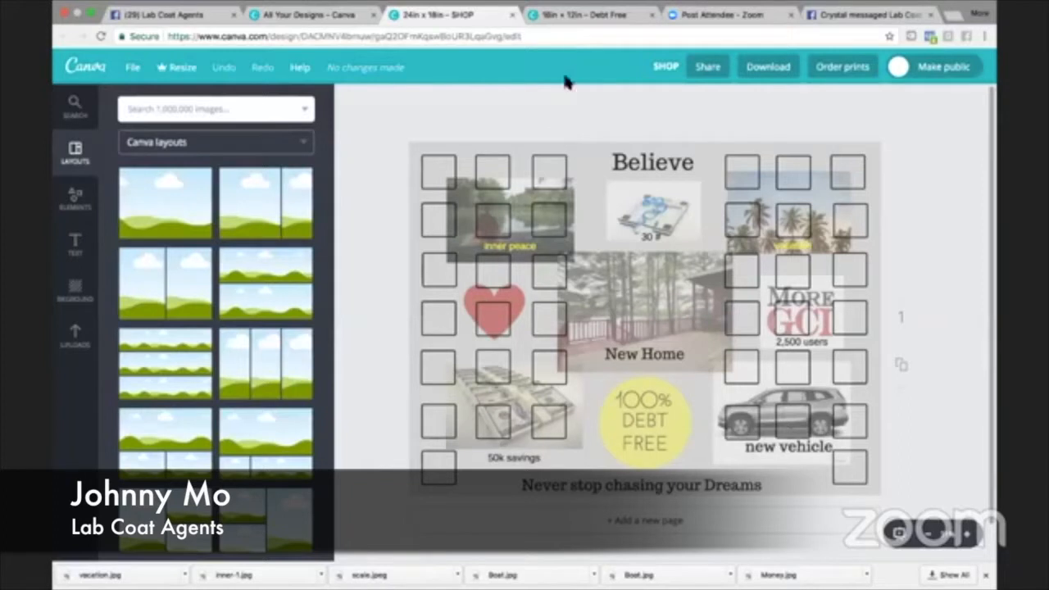
pyautogui.click(571, 19)
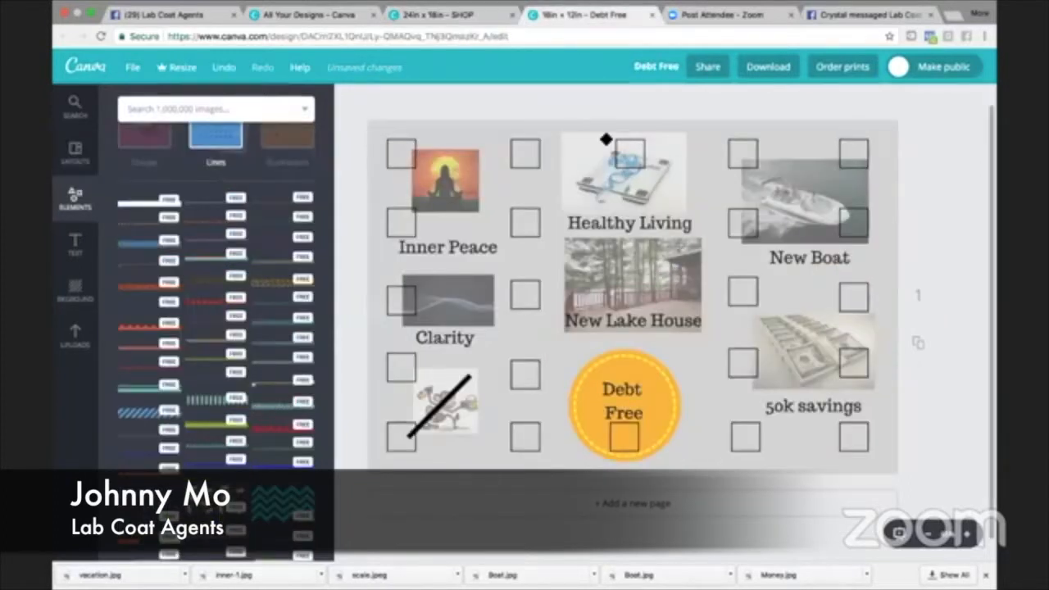
# - Move the Inner Peace label up beneath its picture and nudge the monkey's diagonal line and the Debt Free text slightly
pyautogui.click(457, 240)
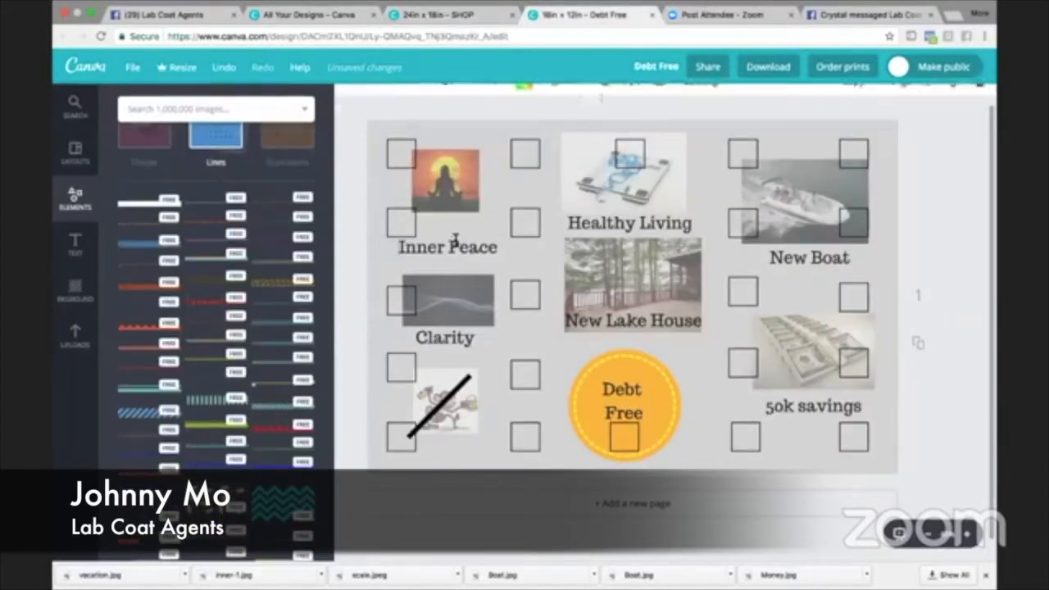
pyautogui.moveTo(460, 233); pyautogui.dragTo(457, 213)
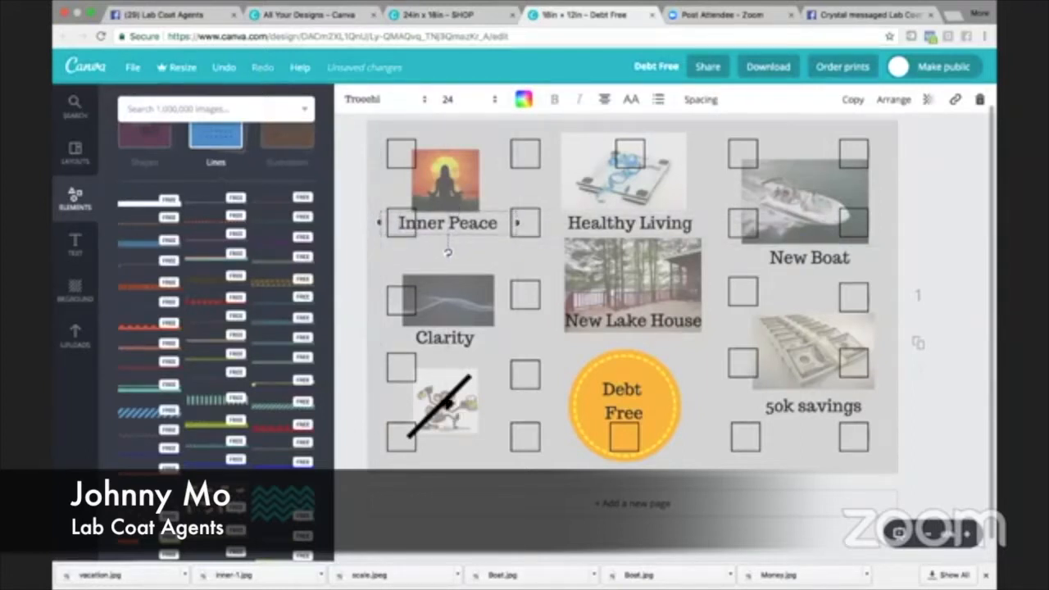
pyautogui.moveTo(447, 400); pyautogui.dragTo(453, 396)
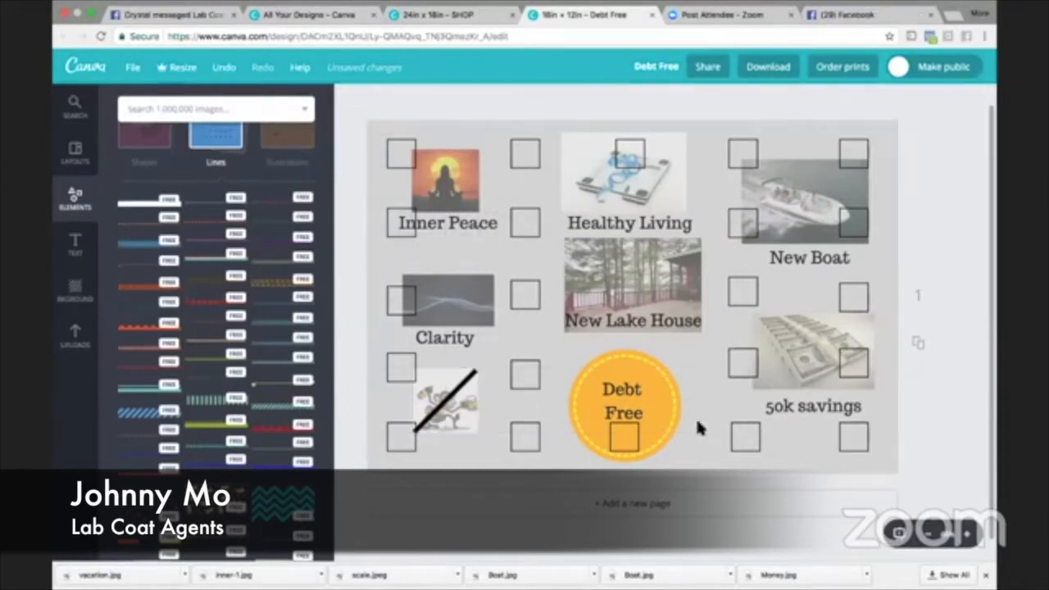
pyautogui.click(634, 398)
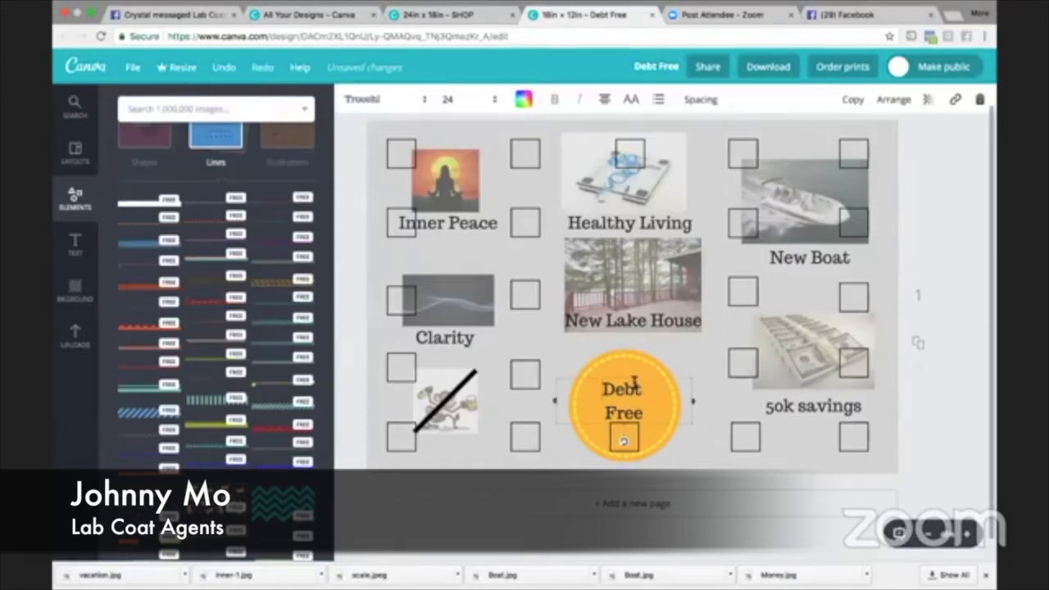
pyautogui.moveTo(640, 376); pyautogui.dragTo(638, 372)
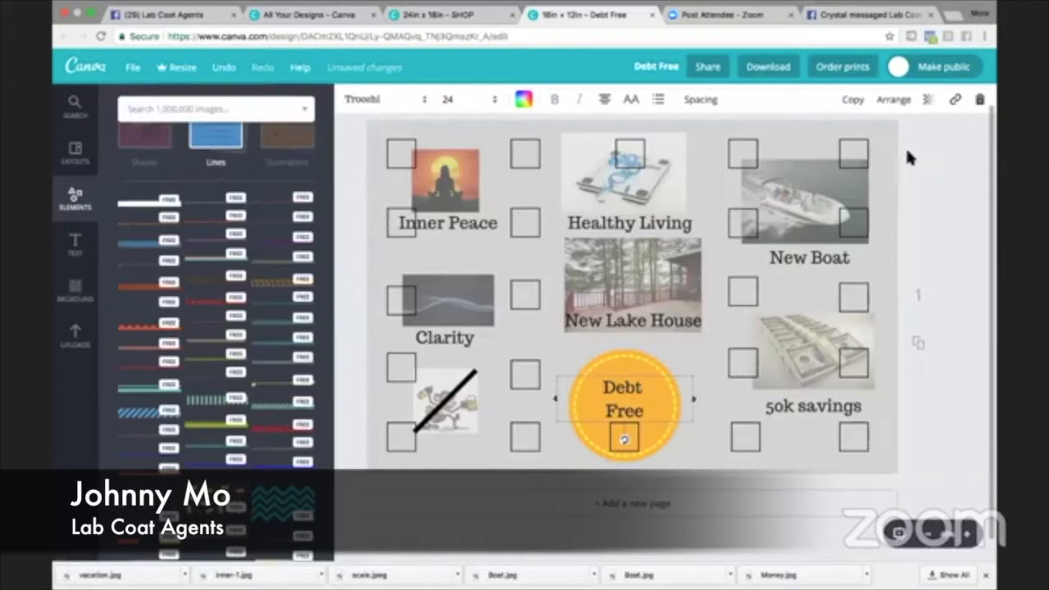
# - Download the Debt Free vision board as a PNG file
pyautogui.click(770, 68)
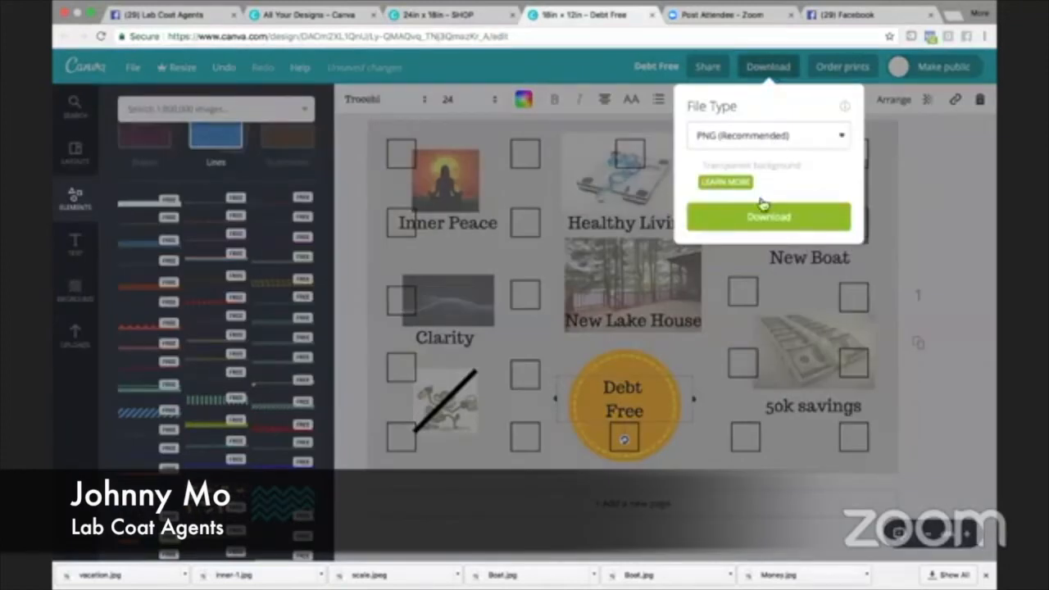
pyautogui.click(762, 217)
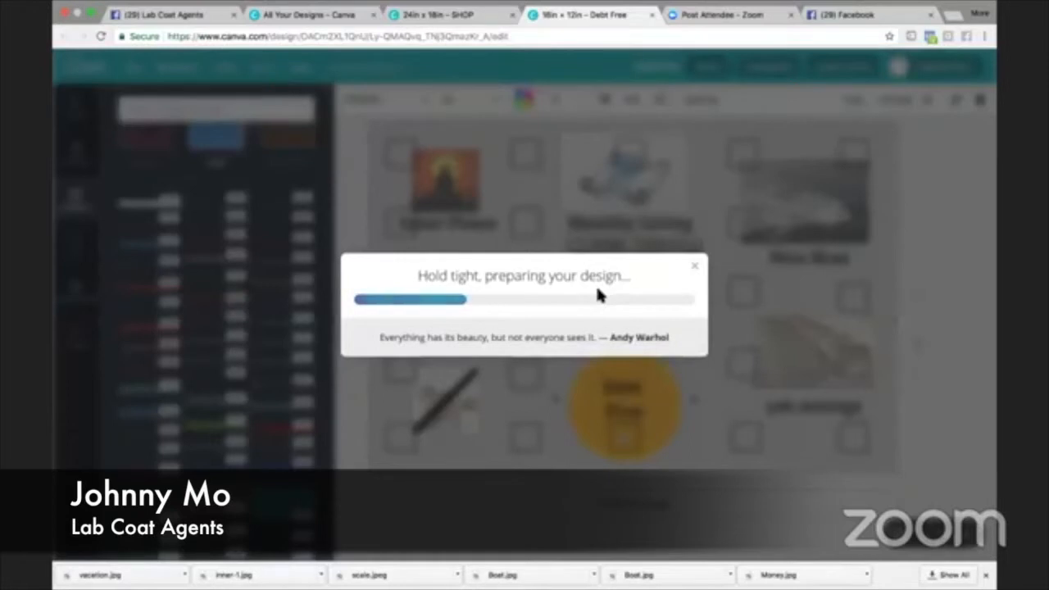
# - Open the Staples website in a new browser tab
pyautogui.click(950, 17)
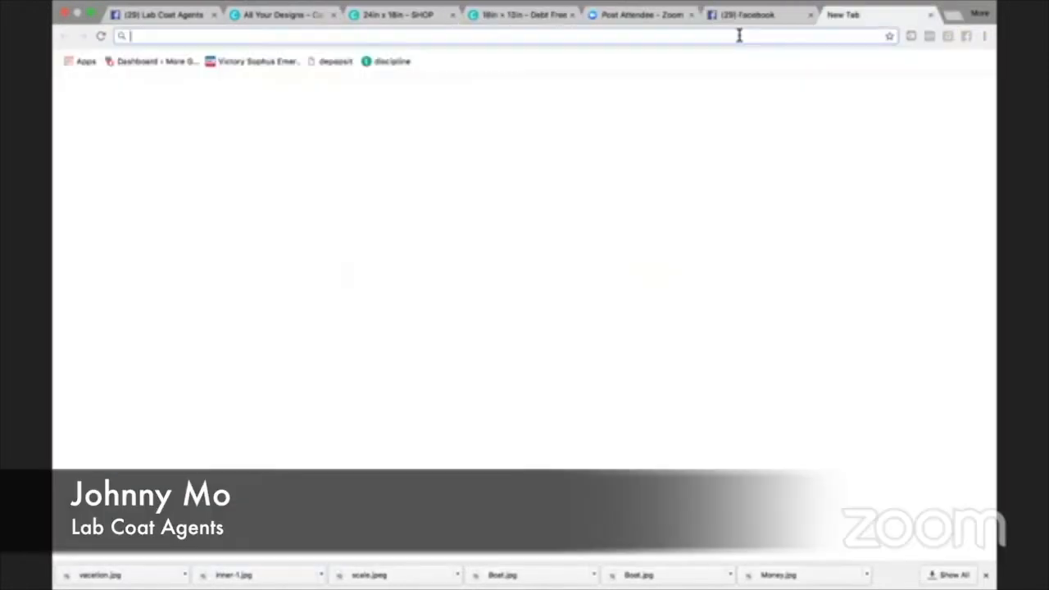
pyautogui.write('staples')
pyautogui.press('Return')
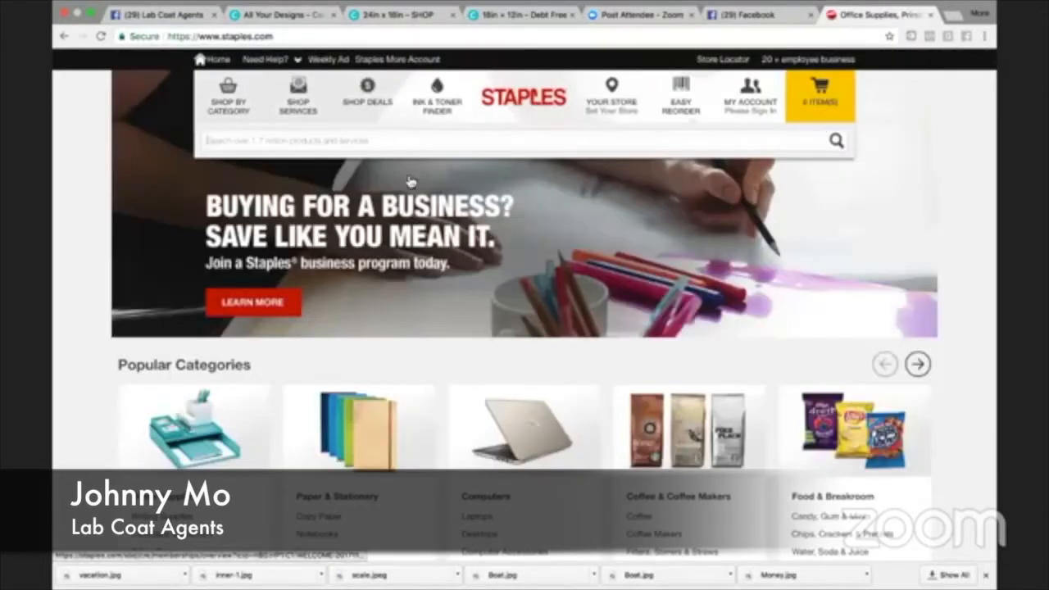
# - Go to the Signs, Banners, Posters print services and open the Custom Posters page to view the offer
pyautogui.click(301, 103)
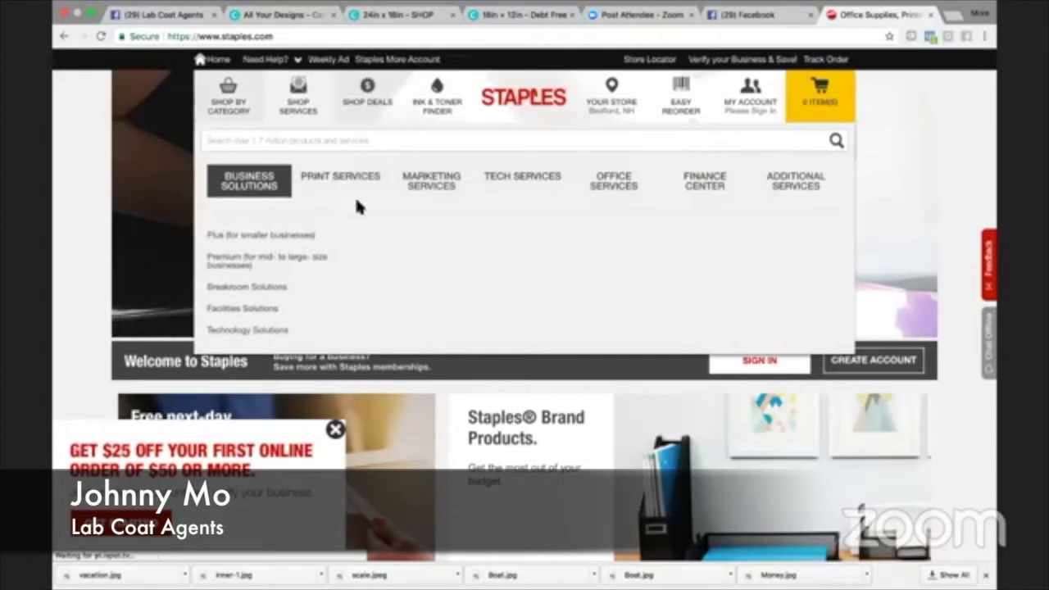
pyautogui.moveTo(361, 181)
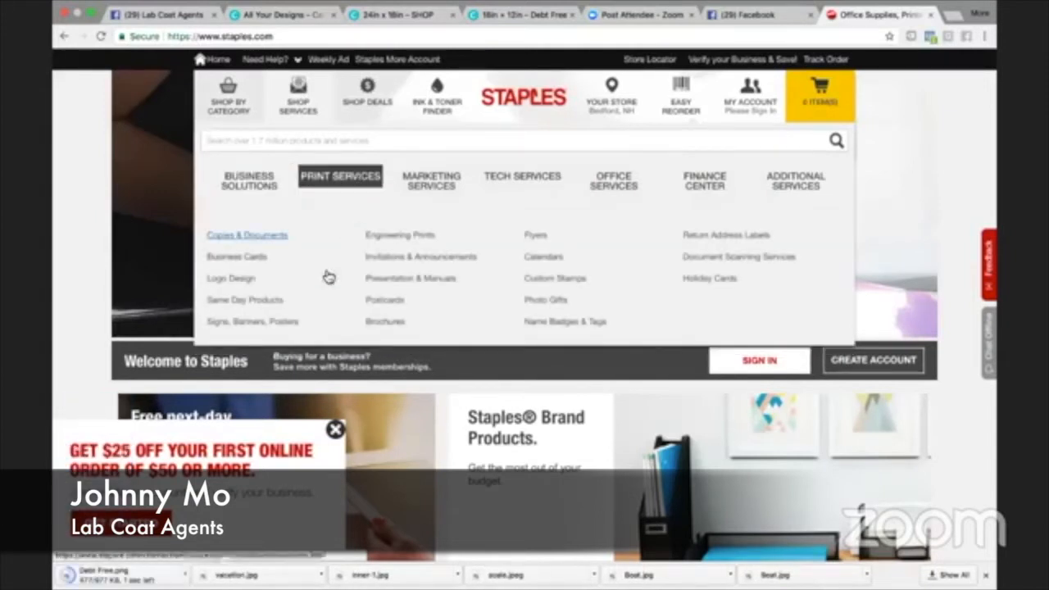
pyautogui.scroll(-1, 287, 295)
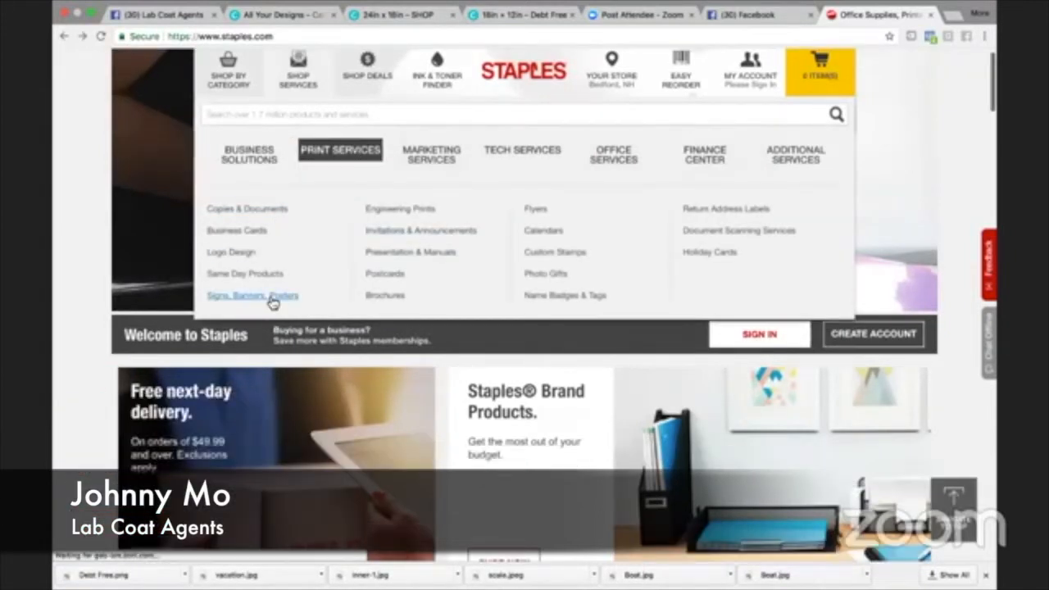
pyautogui.click(273, 298)
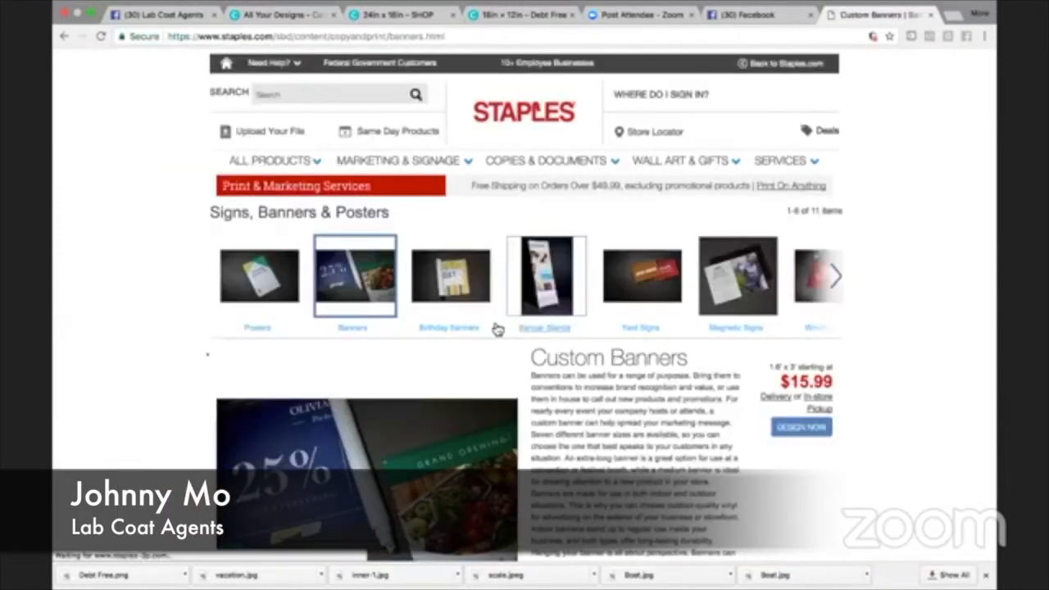
pyautogui.click(270, 274)
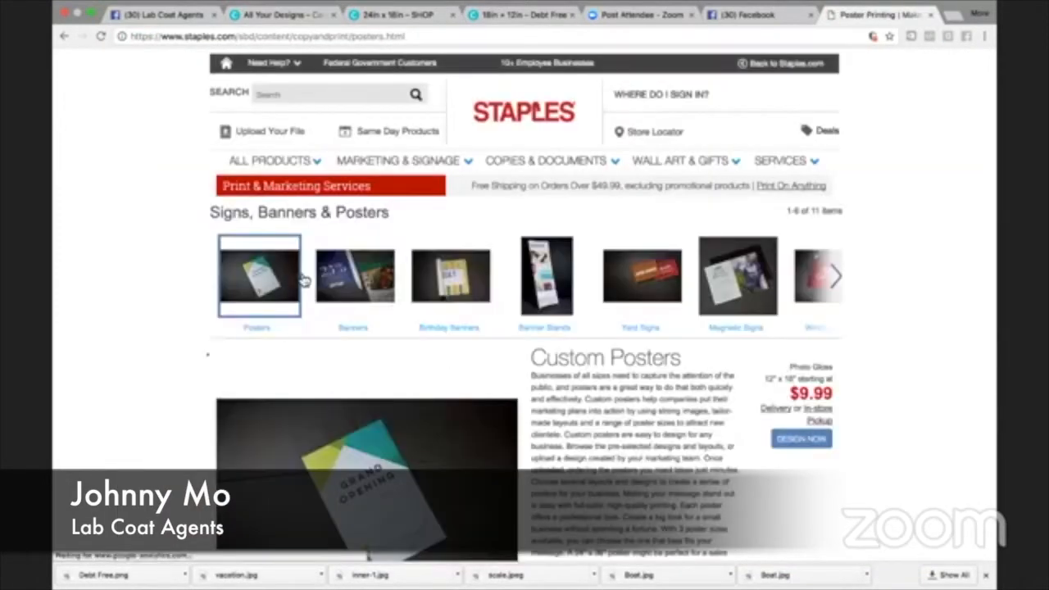
pyautogui.scroll(-2, 300, 351)
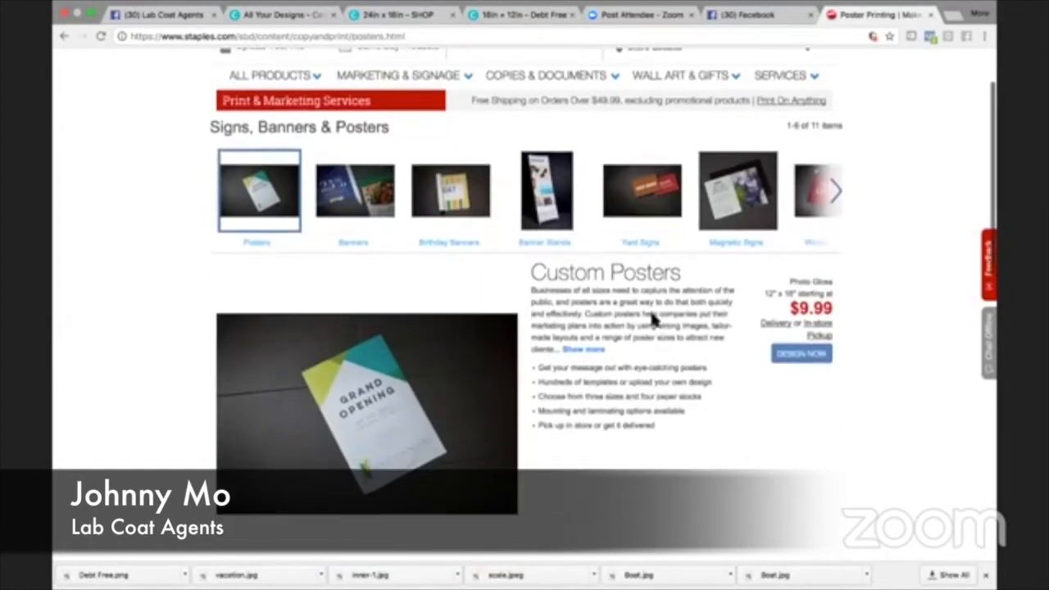
# - Start an upload-your-own custom poster project in landscape orientation at 18 x 24 size
pyautogui.click(801, 356)
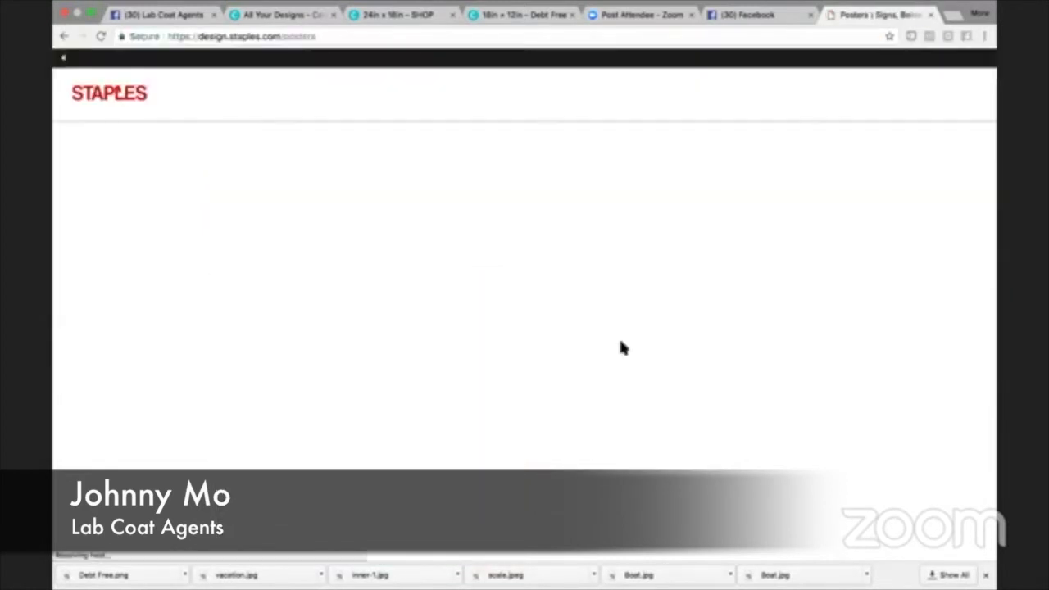
pyautogui.scroll(-3, 620, 347)
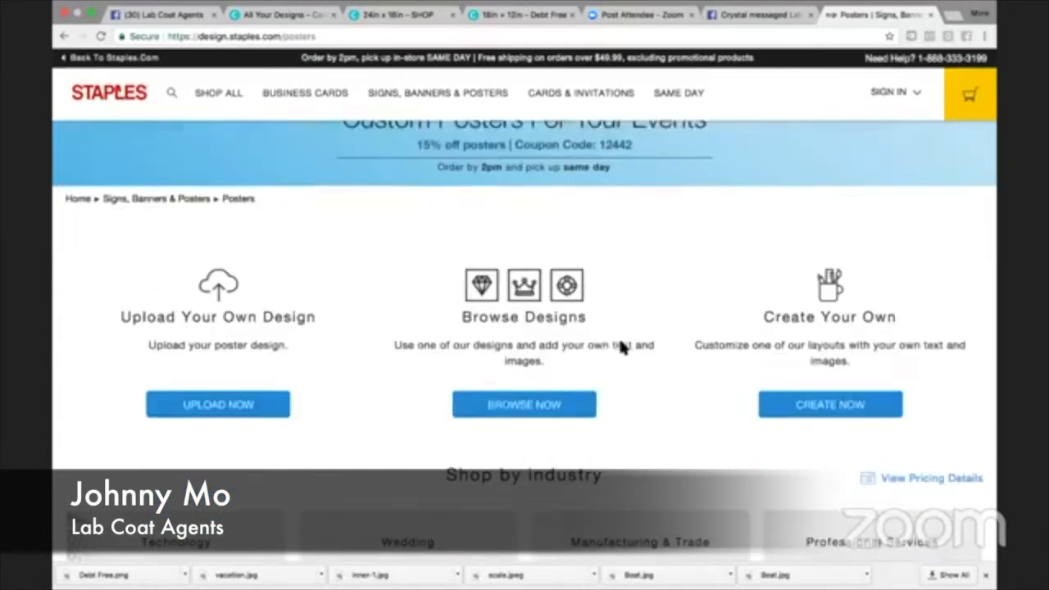
pyautogui.click(236, 364)
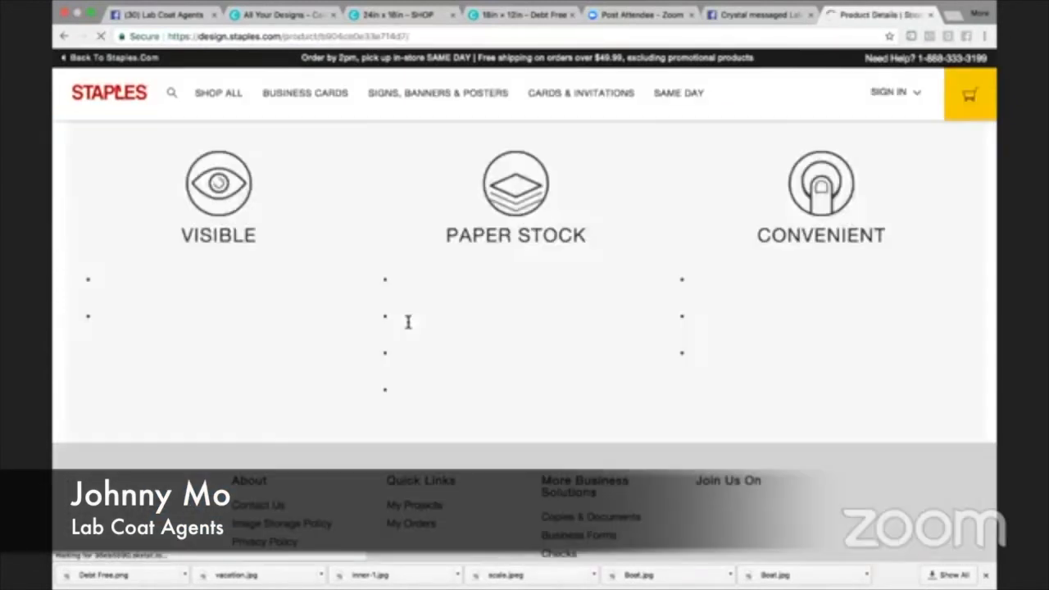
pyautogui.scroll(-1, 406, 334)
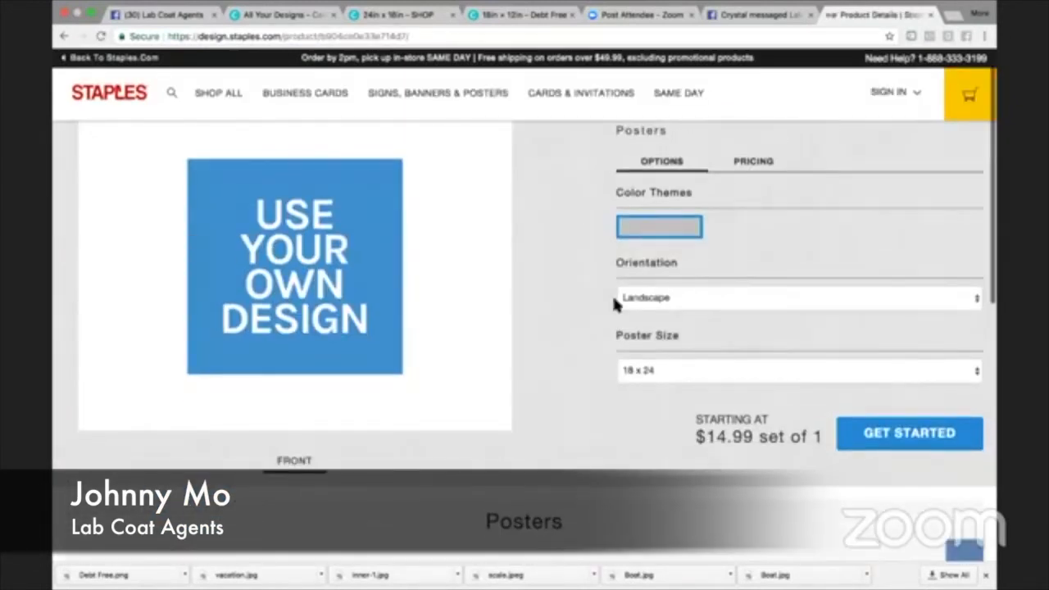
pyautogui.scroll(1, 579, 358)
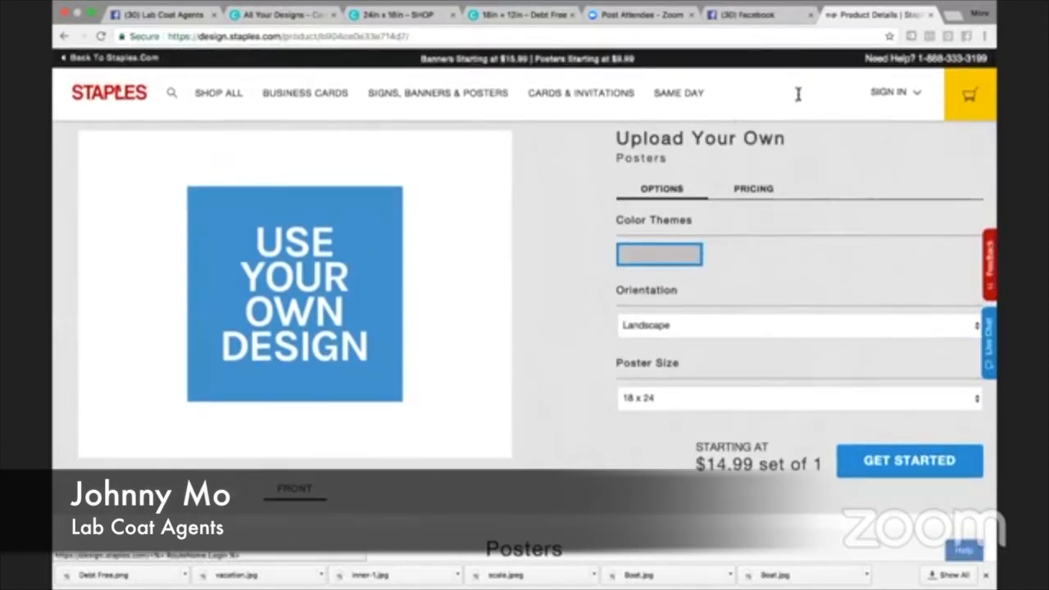
pyautogui.scroll(-3, 707, 220)
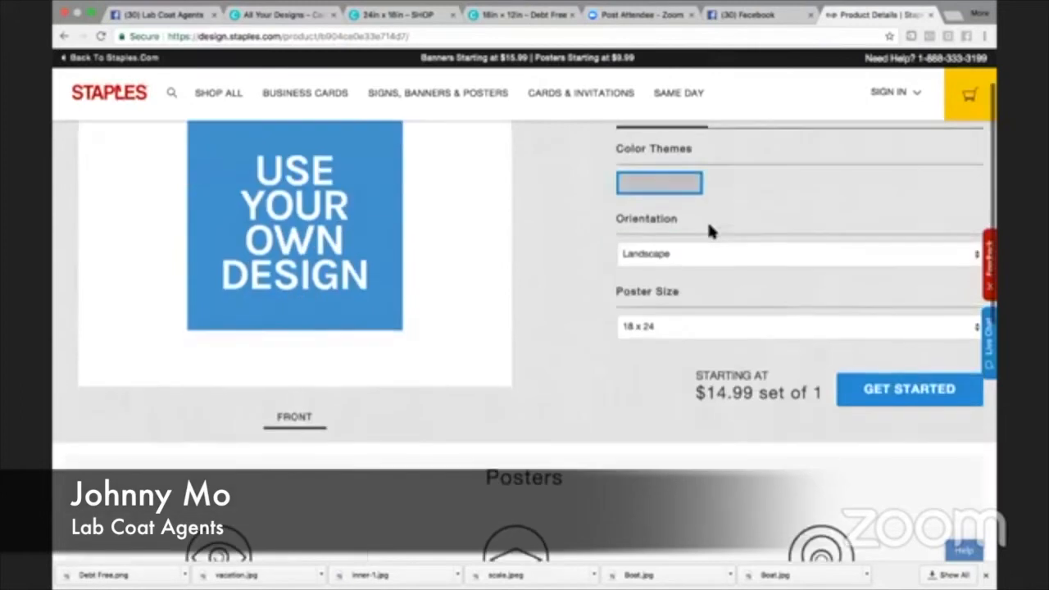
pyautogui.click(891, 387)
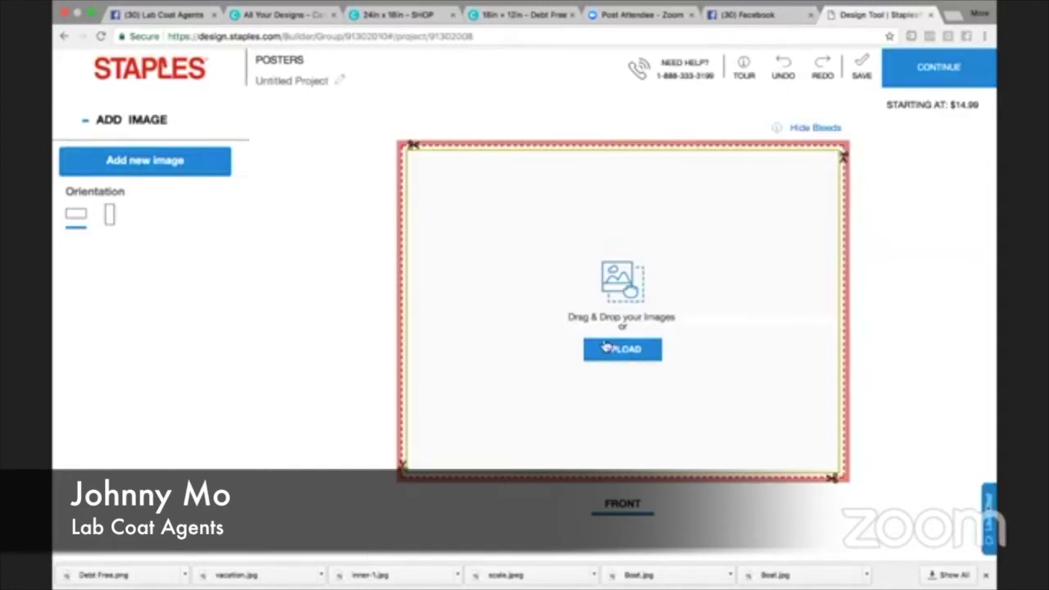
# - Upload the Debt Free vision board image to the poster, scaled to fit, and view the options for continuing the order
pyautogui.click(608, 349)
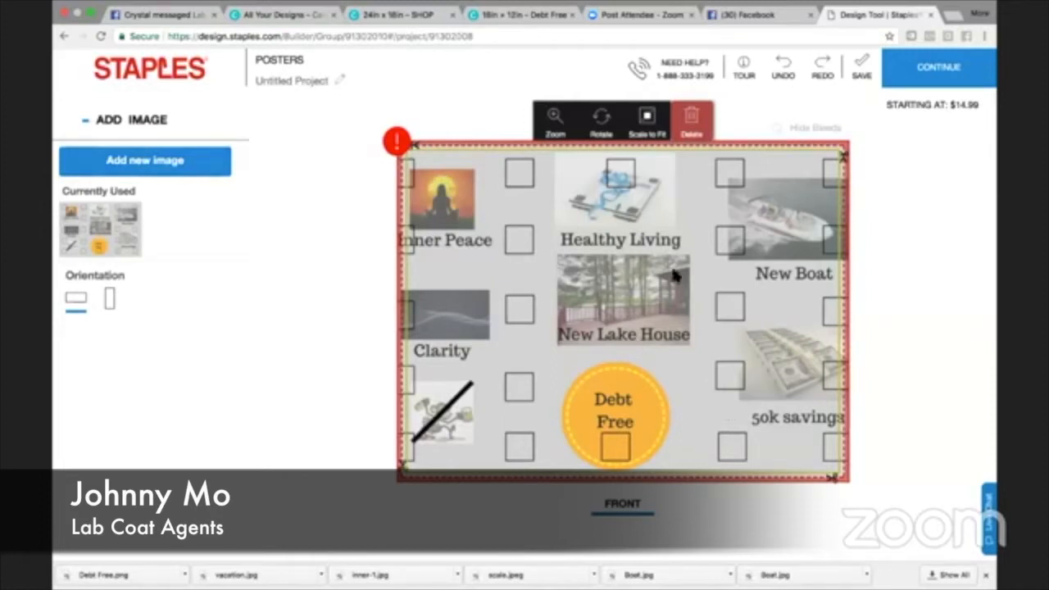
pyautogui.click(648, 123)
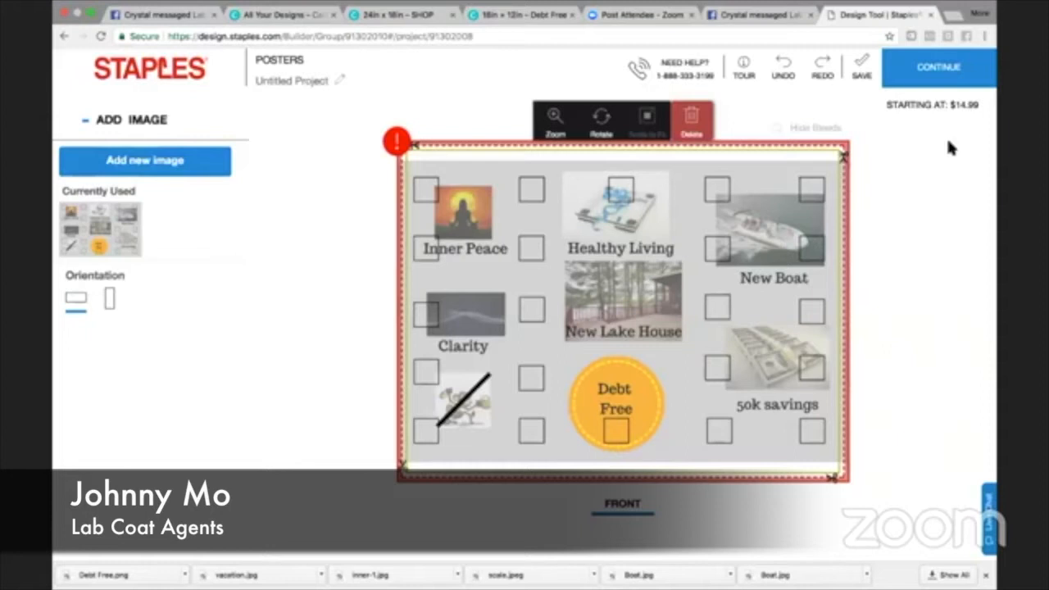
pyautogui.click(934, 71)
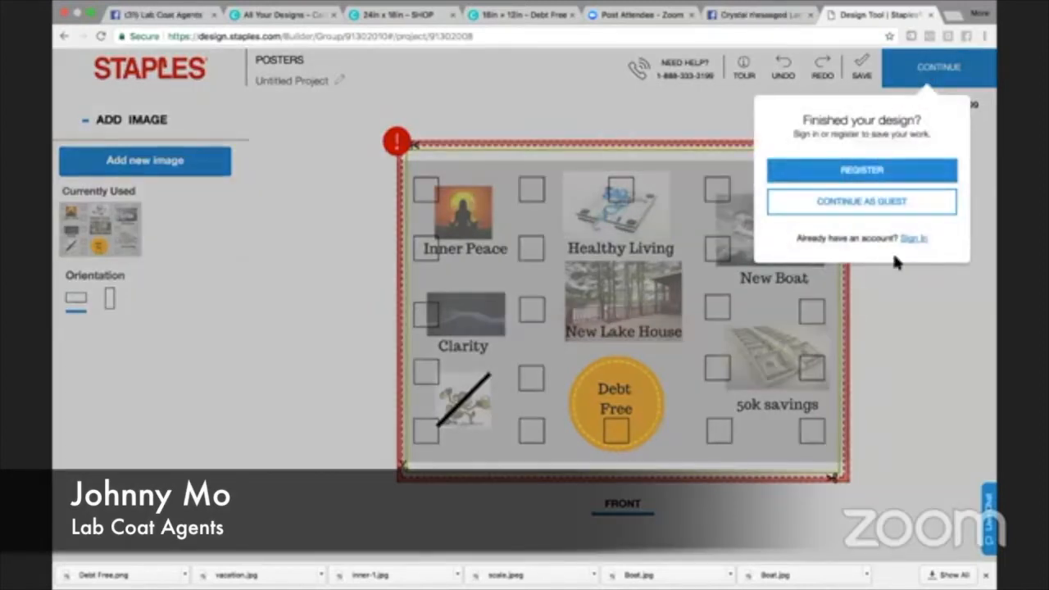
pyautogui.click(910, 307)
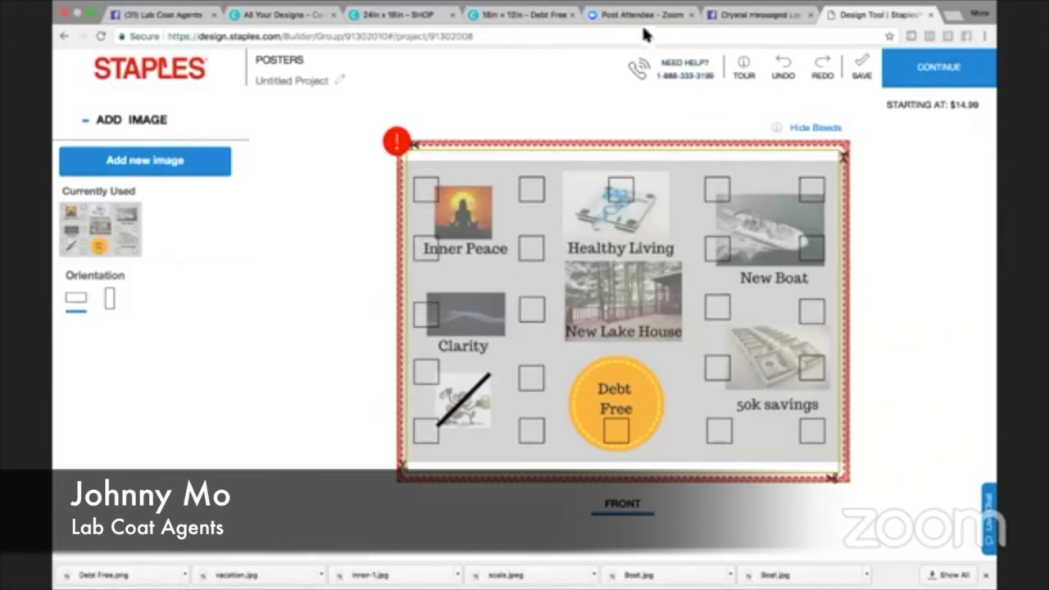
# - Return to the Debt Free design in Canva and colour the bottom-row square between the monkey picture and the Debt Free circle red
pyautogui.click(510, 16)
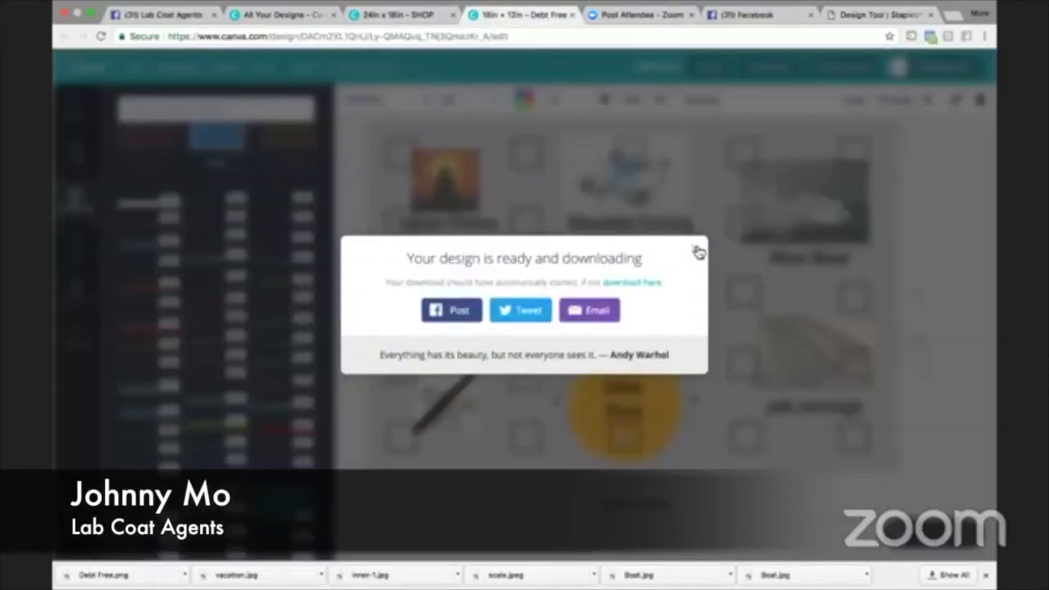
pyautogui.click(695, 248)
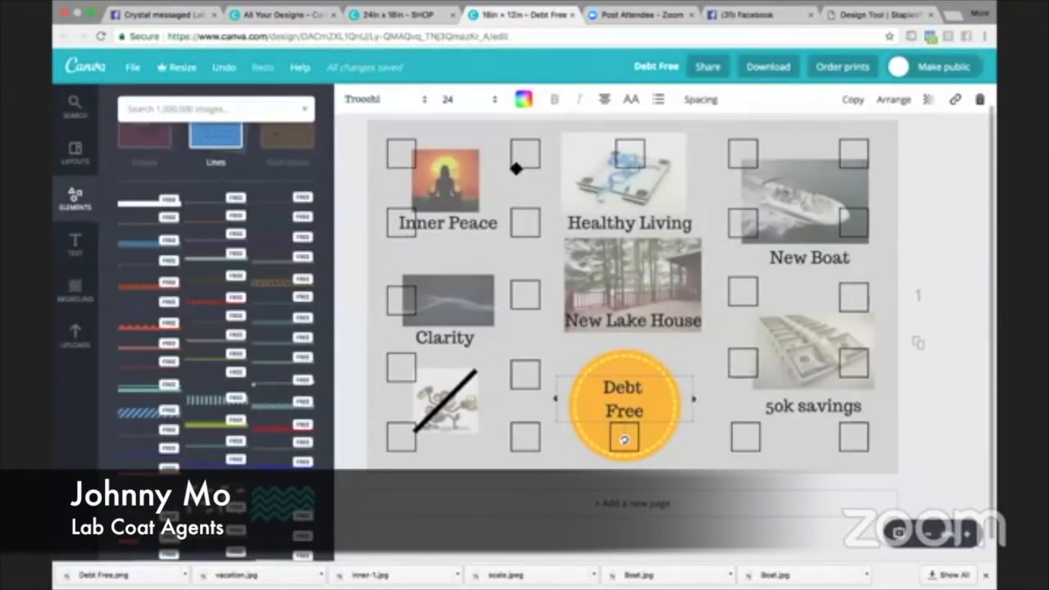
pyautogui.click(526, 434)
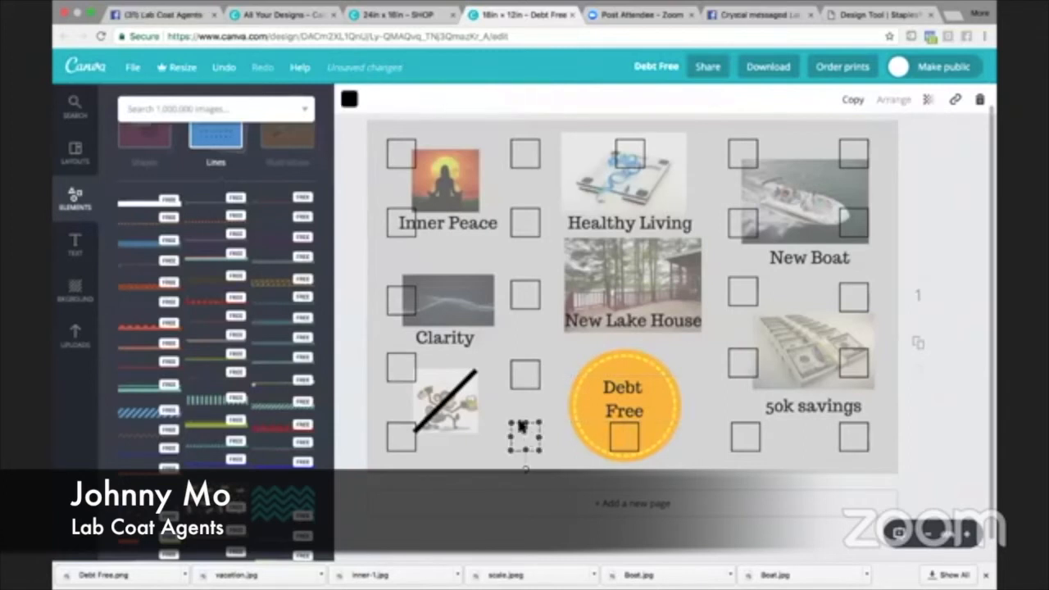
pyautogui.click(349, 99)
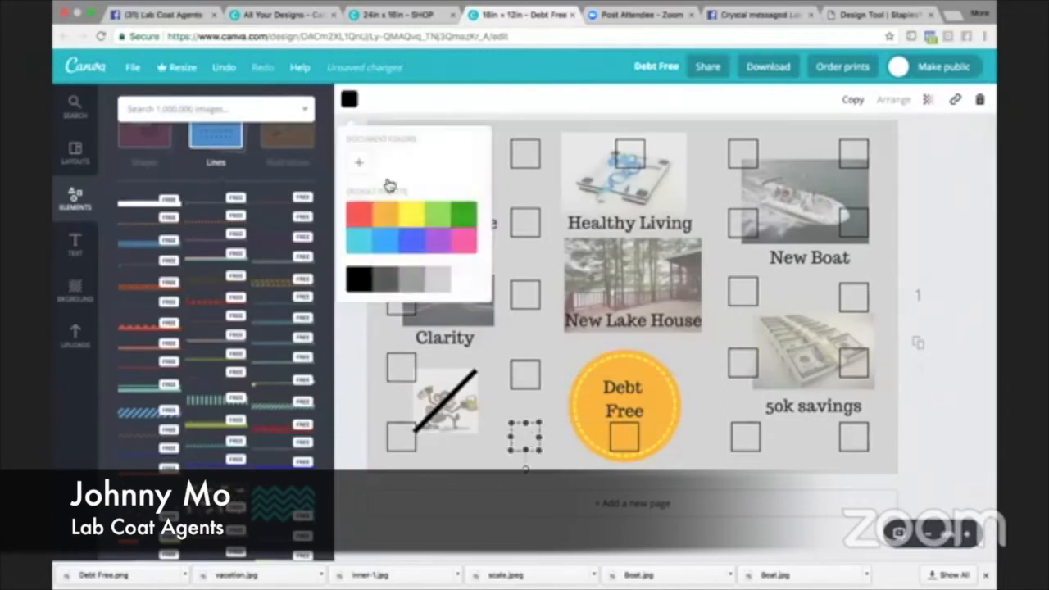
pyautogui.click(360, 216)
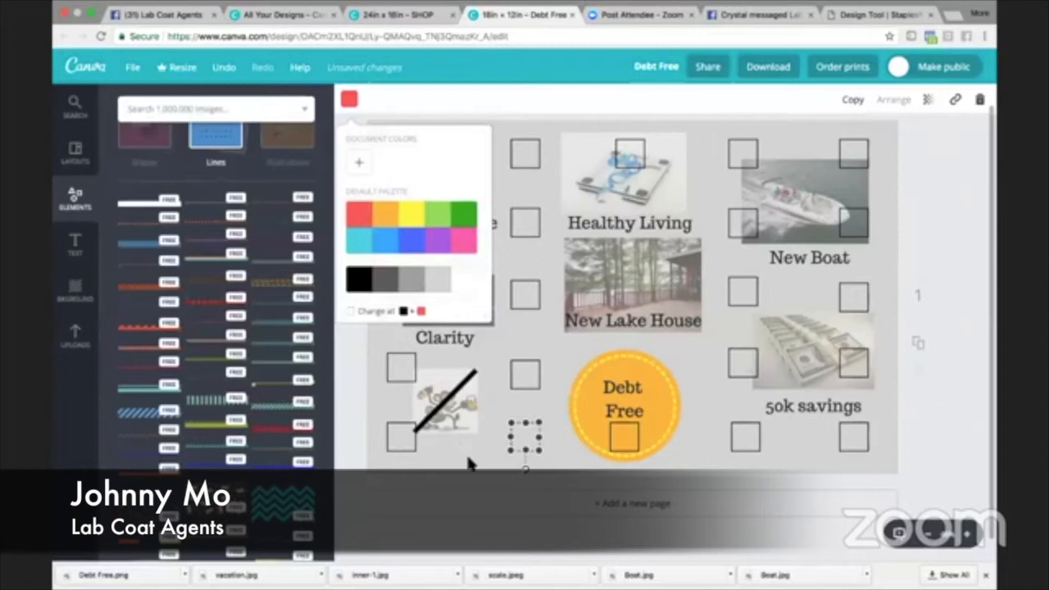
pyautogui.click(469, 464)
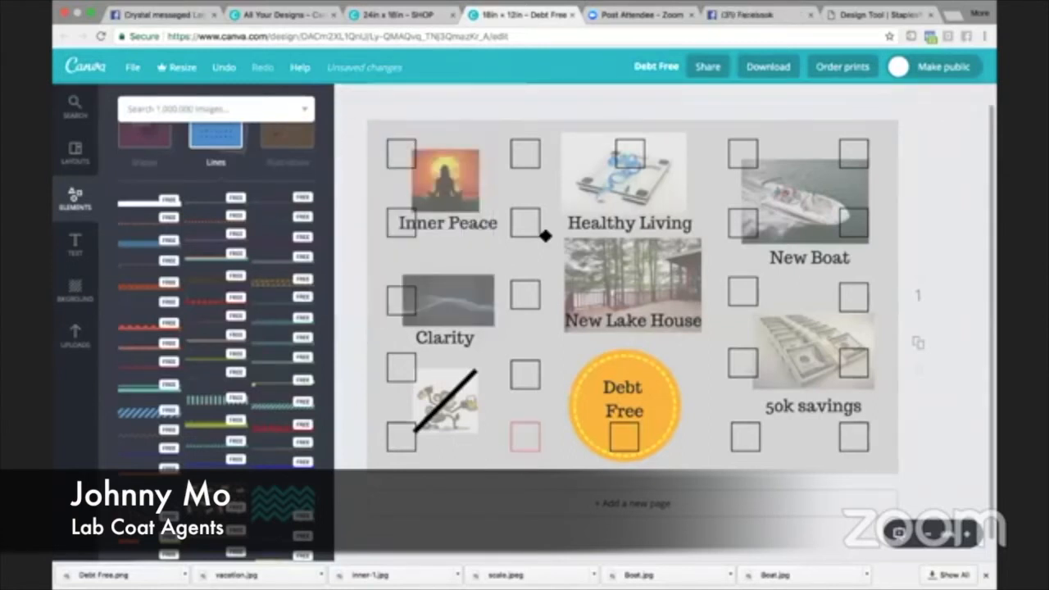
pyautogui.click(521, 435)
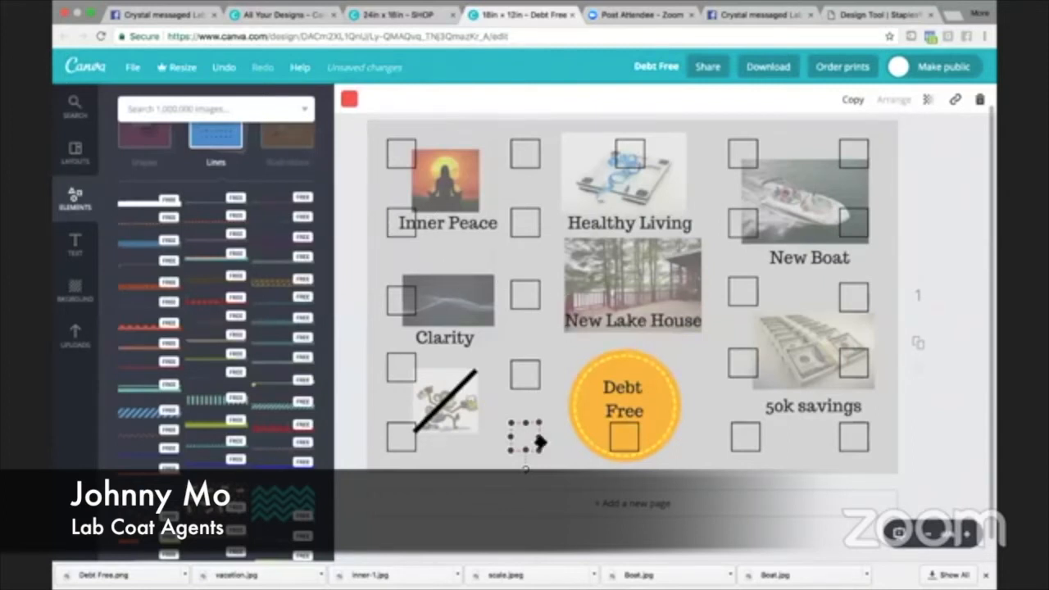
pyautogui.click(489, 457)
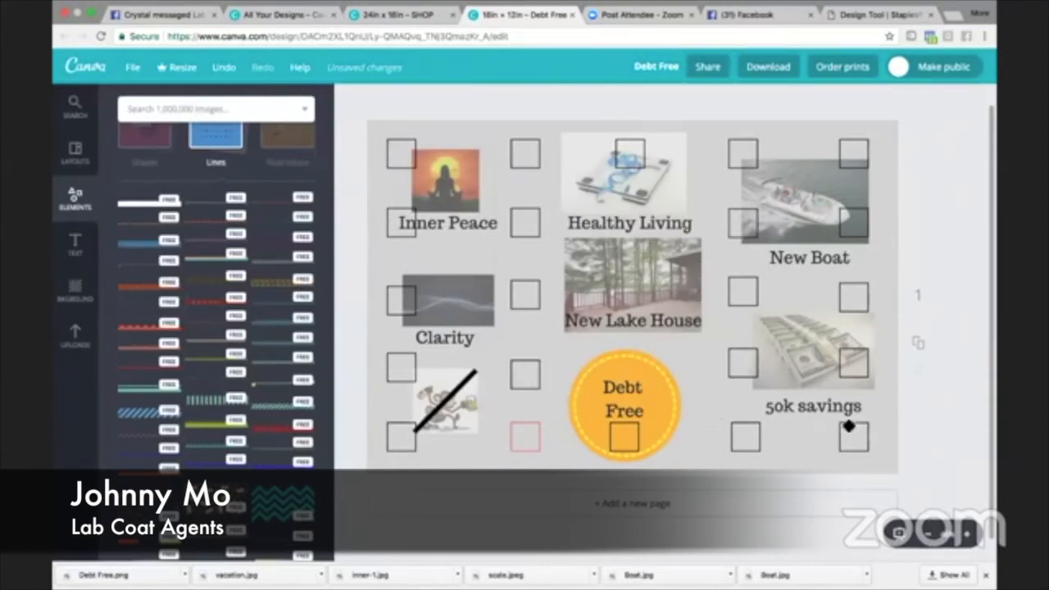
# - Colour the bottom-row square just right of the Debt Free circle blue
pyautogui.click(752, 432)
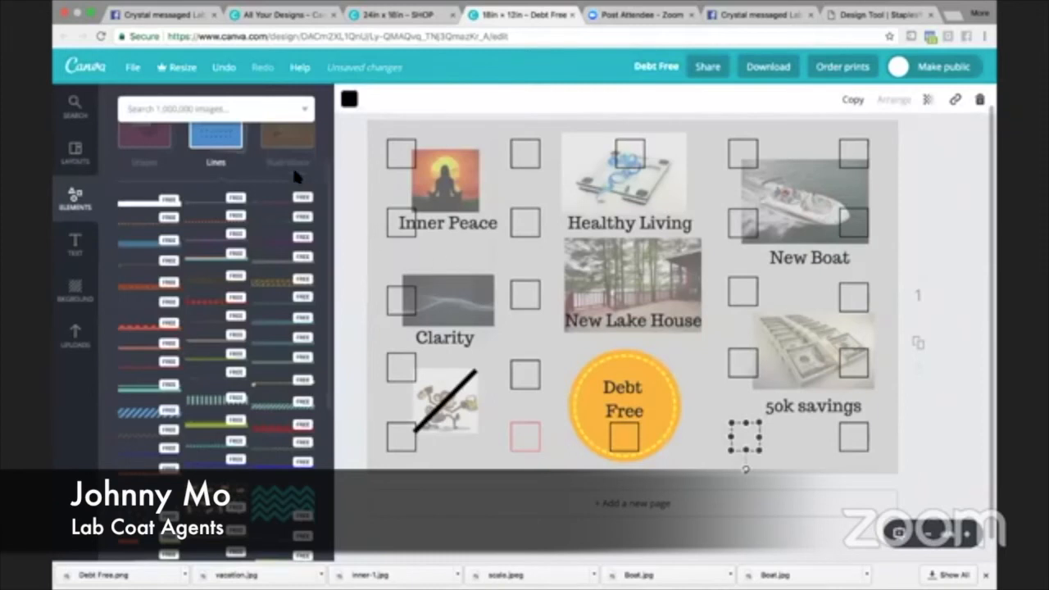
pyautogui.click(349, 98)
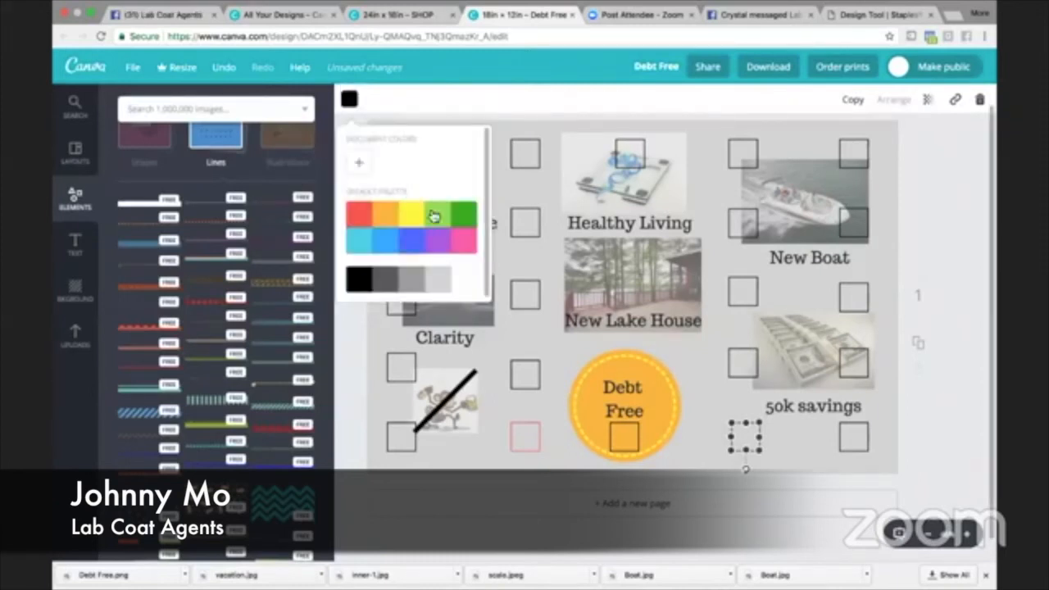
pyautogui.click(413, 238)
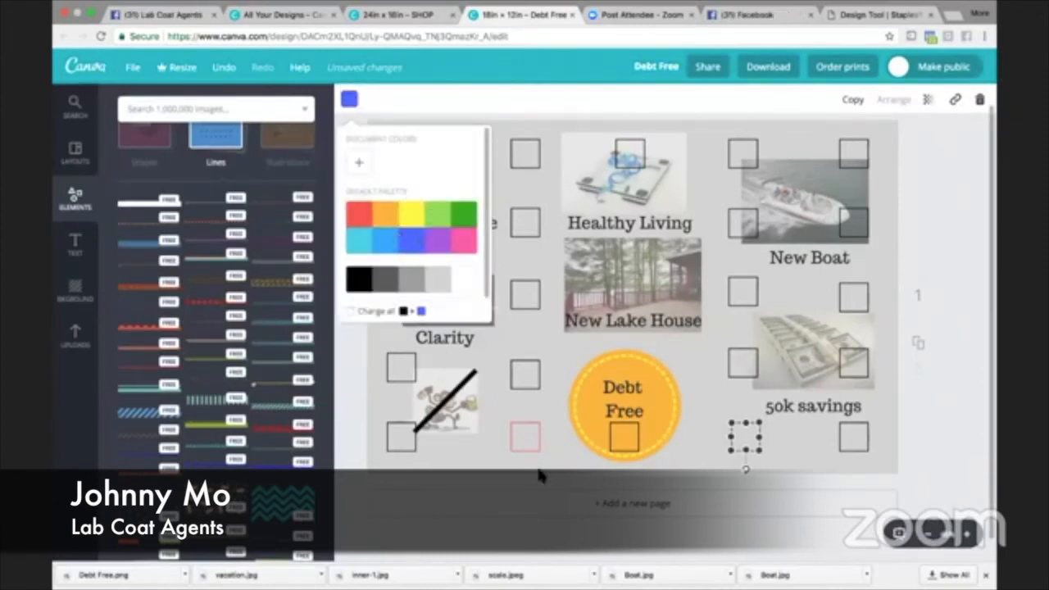
pyautogui.click(491, 445)
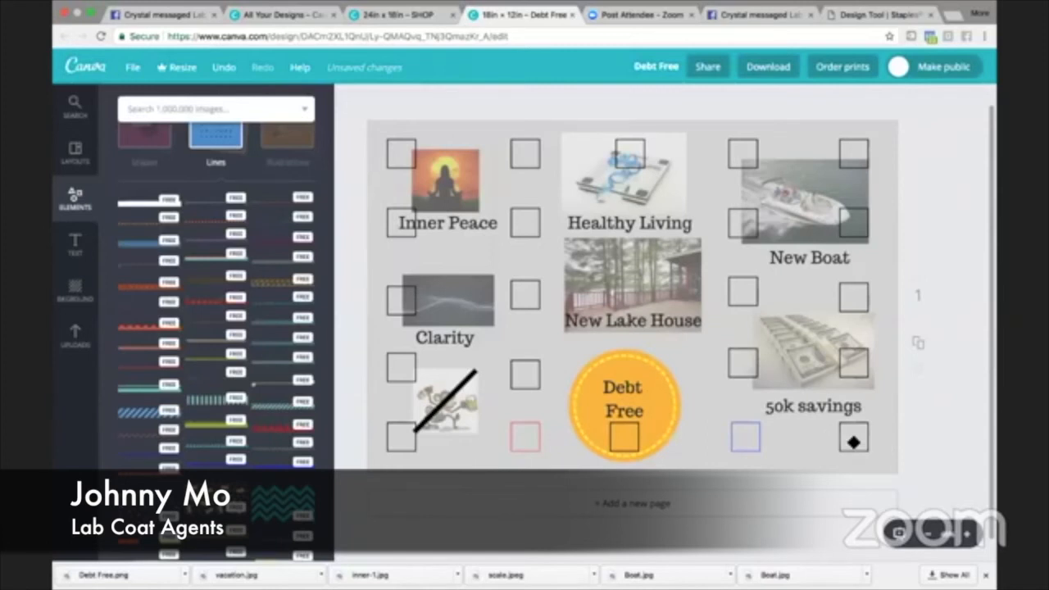
# - Colour the square in the board's bottom-right corner green
pyautogui.click(854, 442)
pyautogui.click(350, 99)
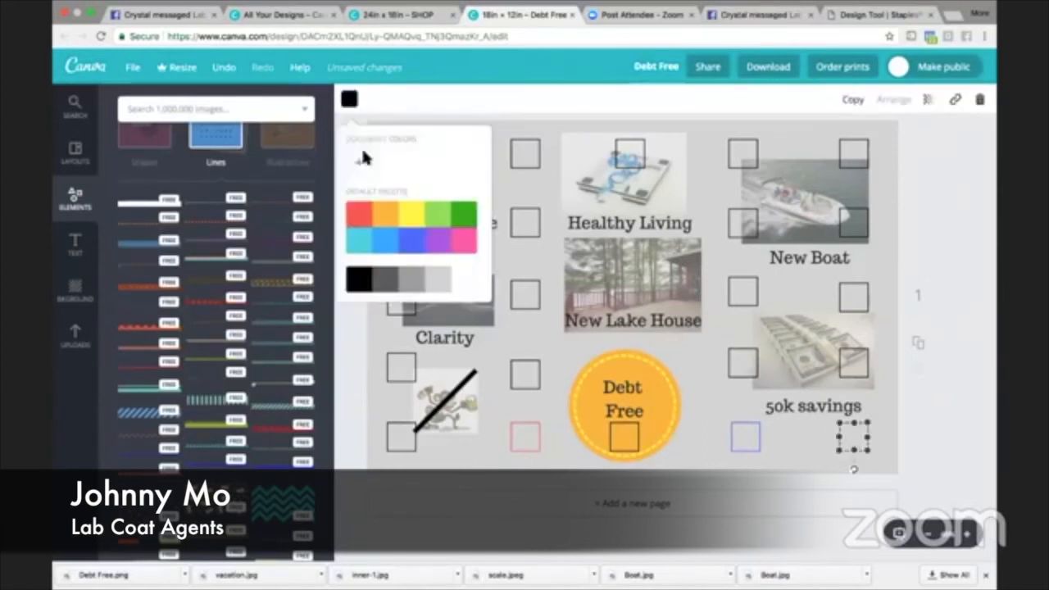
pyautogui.click(465, 216)
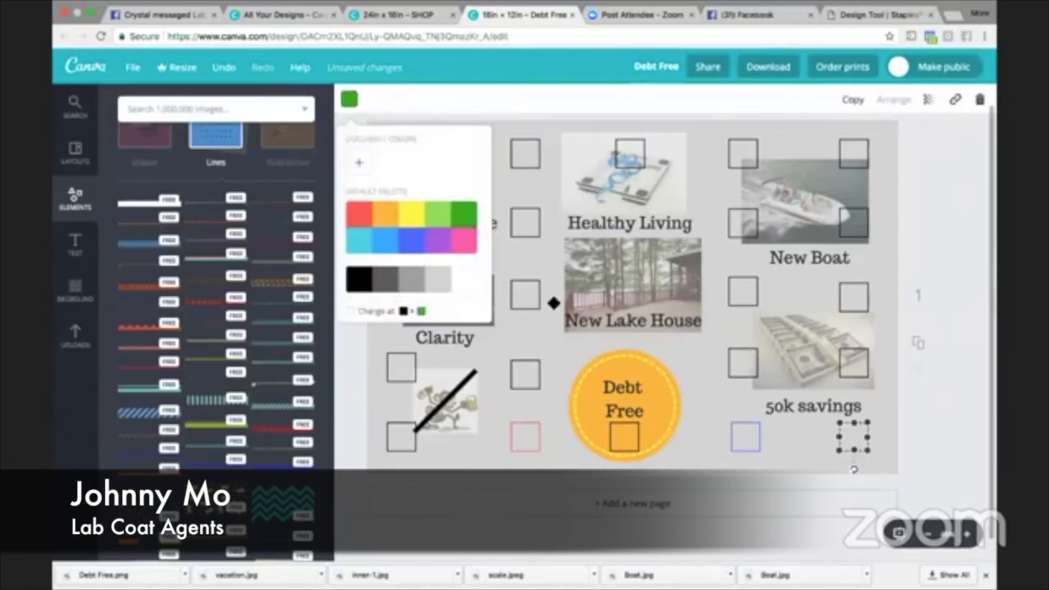
pyautogui.click(787, 444)
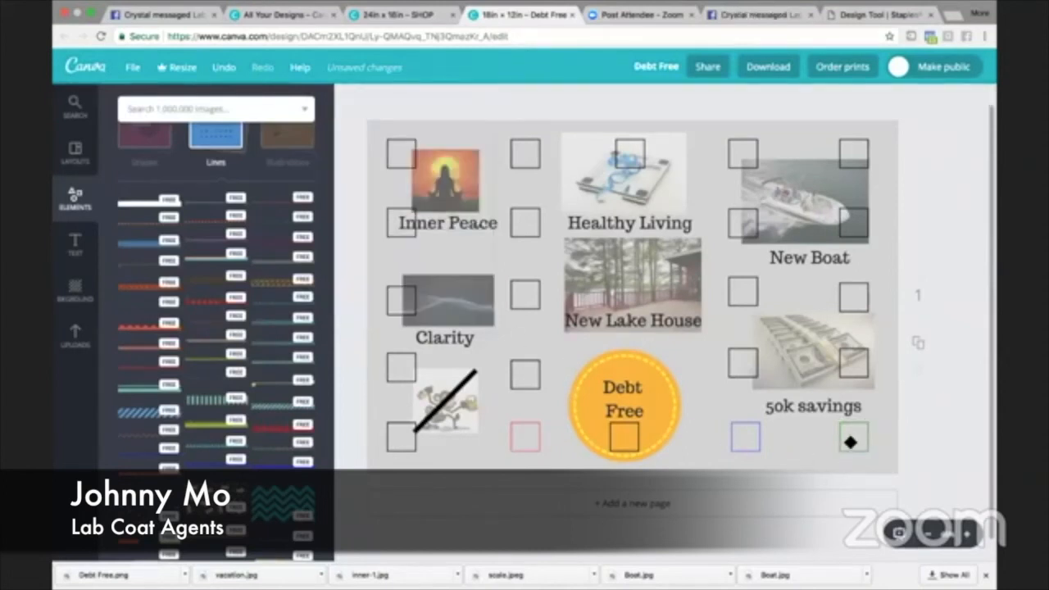